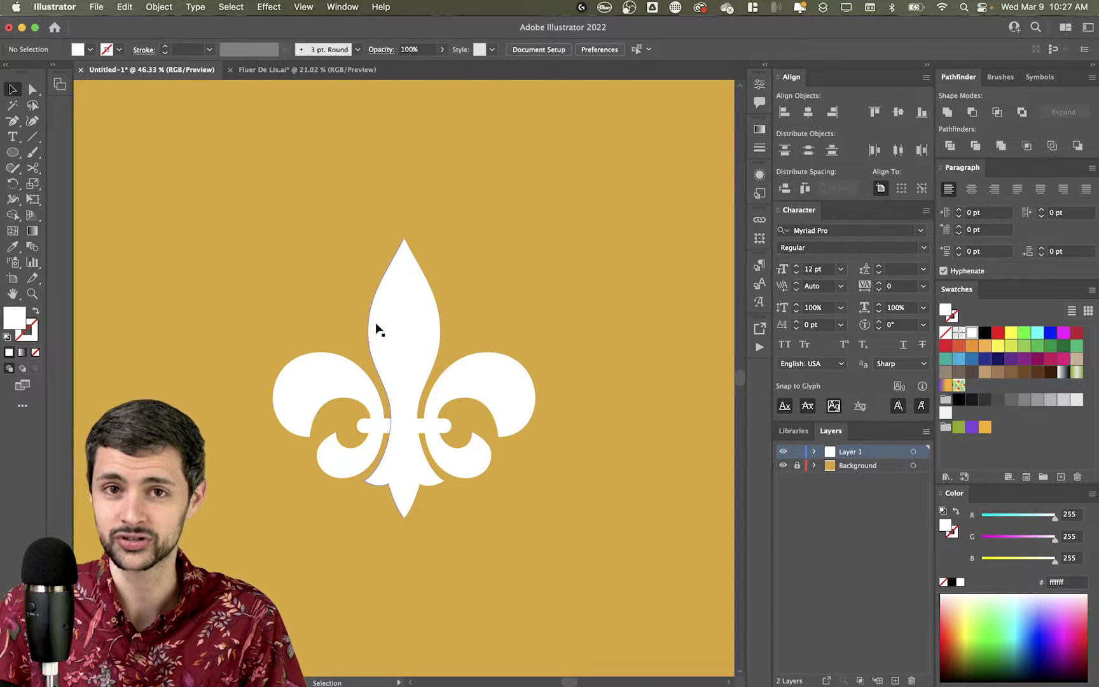
# Select the finished white fleur-de-lis group on the mustard artboard
pyautogui.click(400, 380)
# Scale the fleur-de-lis down and move it to the top-right corner, then set no fill with a white stroke
pyautogui.click(584, 239)
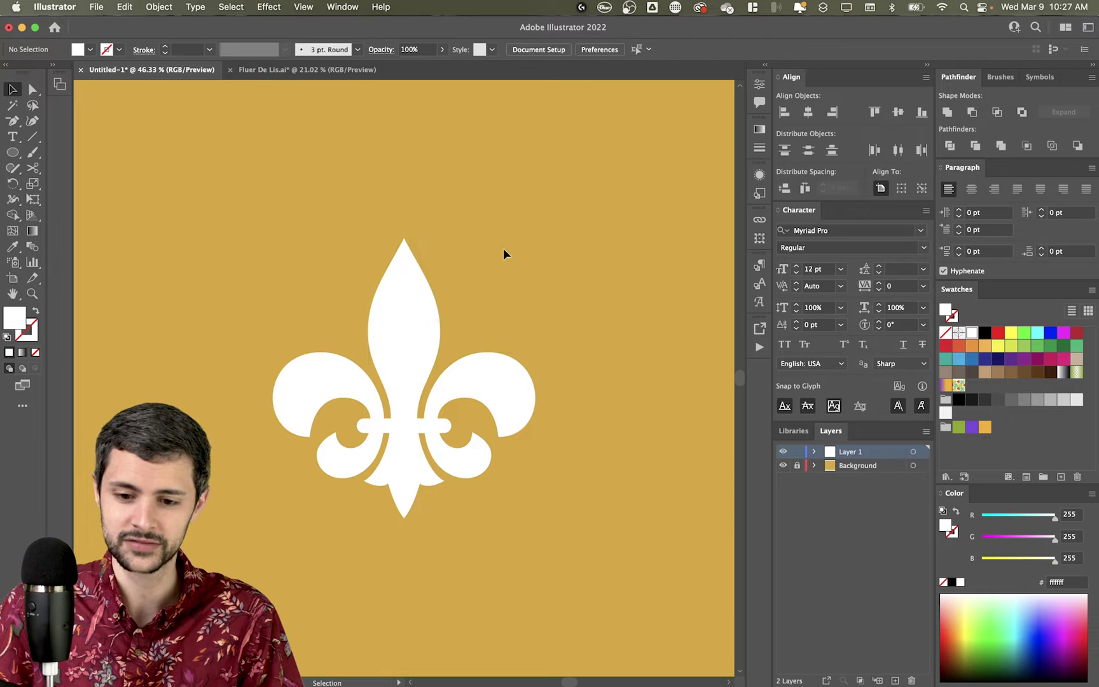
pyautogui.click(416, 291)
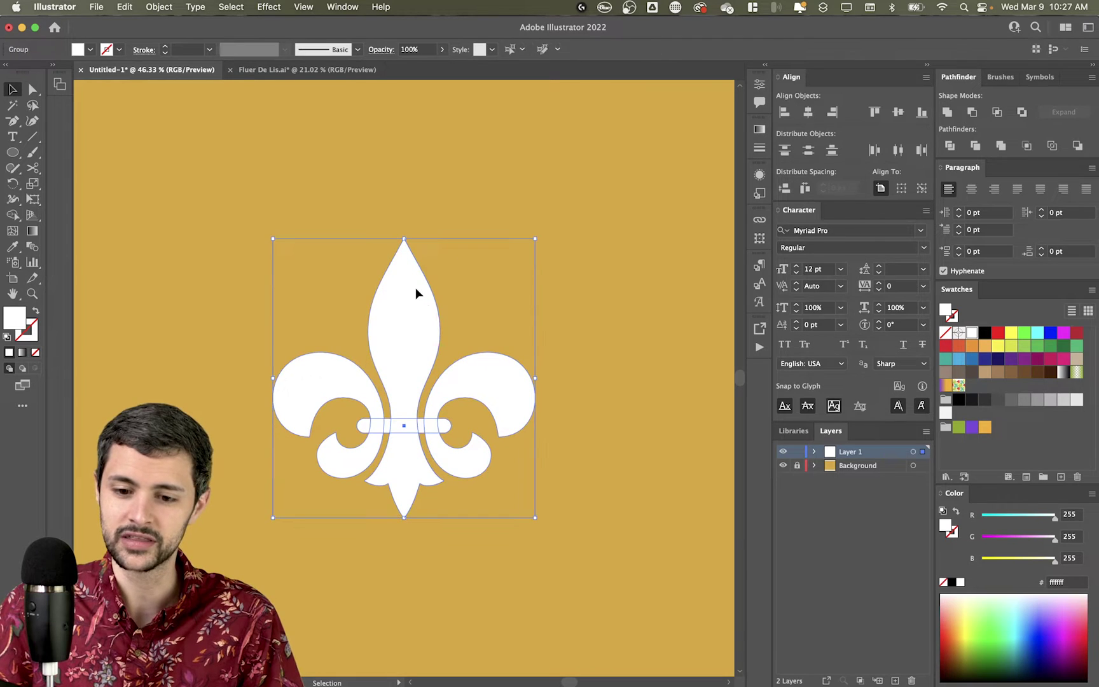
pyautogui.click(485, 266)
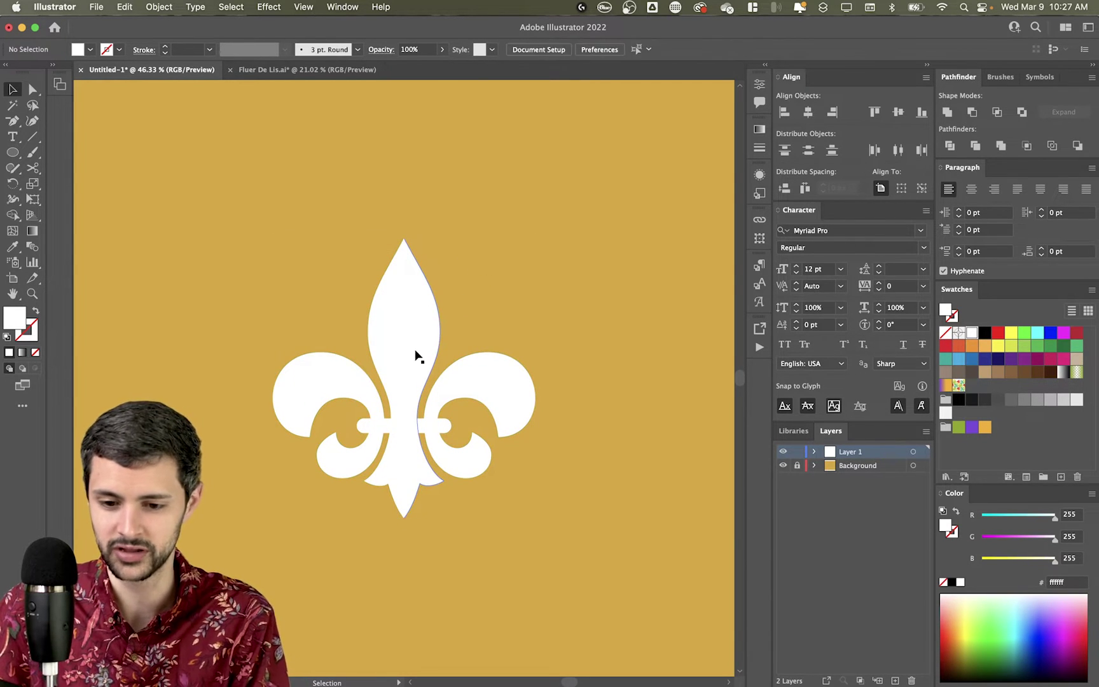
pyautogui.click(417, 356)
pyautogui.moveTo(549, 530); pyautogui.dragTo(662, 146)
pyautogui.click(400, 406)
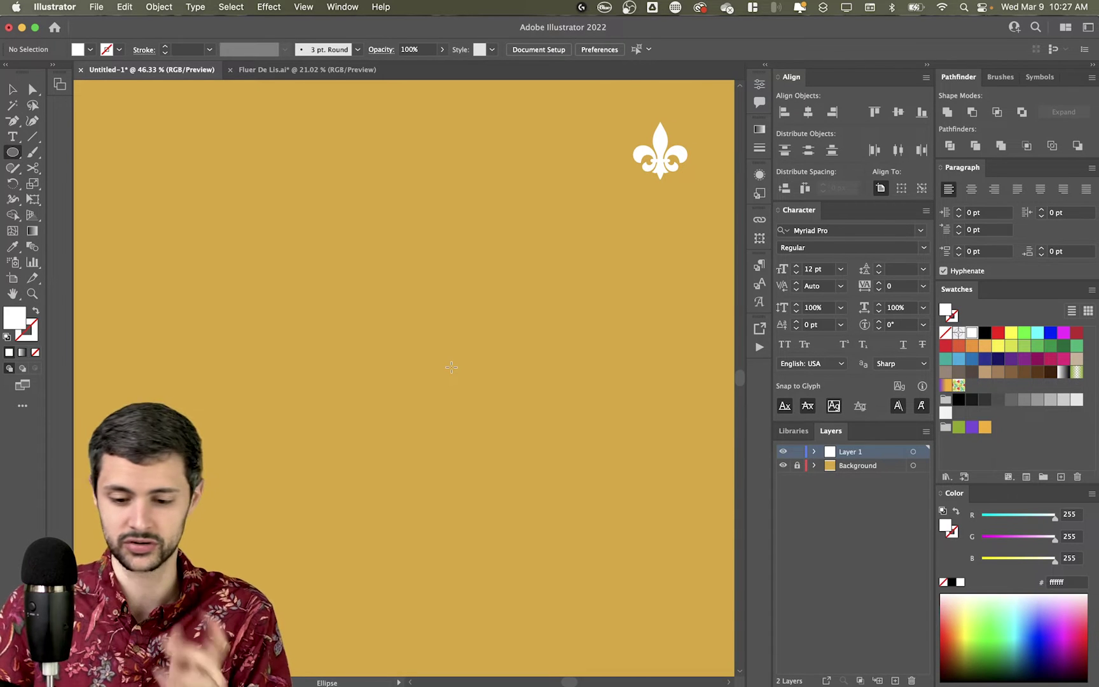
pyautogui.hotkey('shift', 'x')
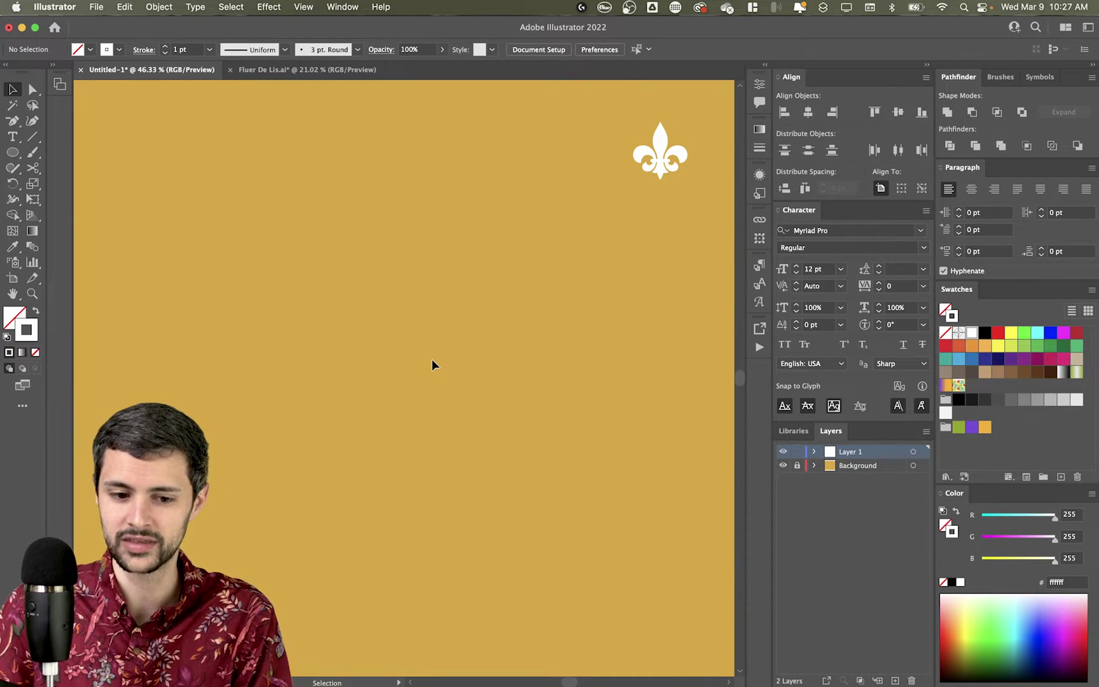
# Start a Pen path at the centre with a top anchor, undoing a stray curved segment
pyautogui.press('p')
pyautogui.click(404, 378)
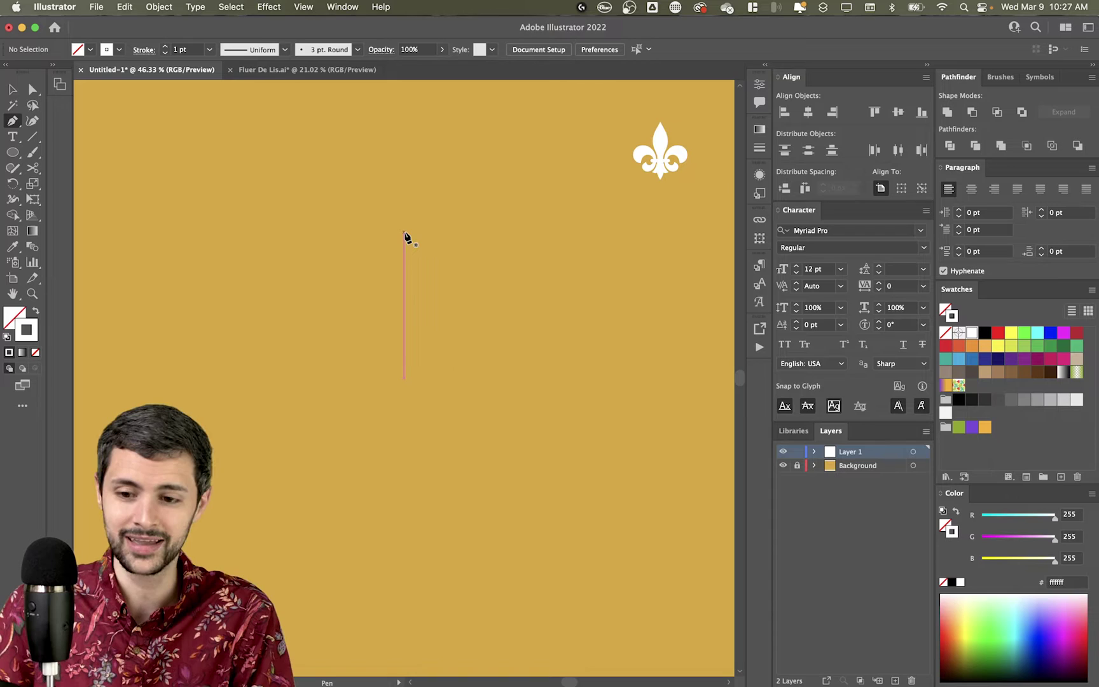
pyautogui.click(404, 233)
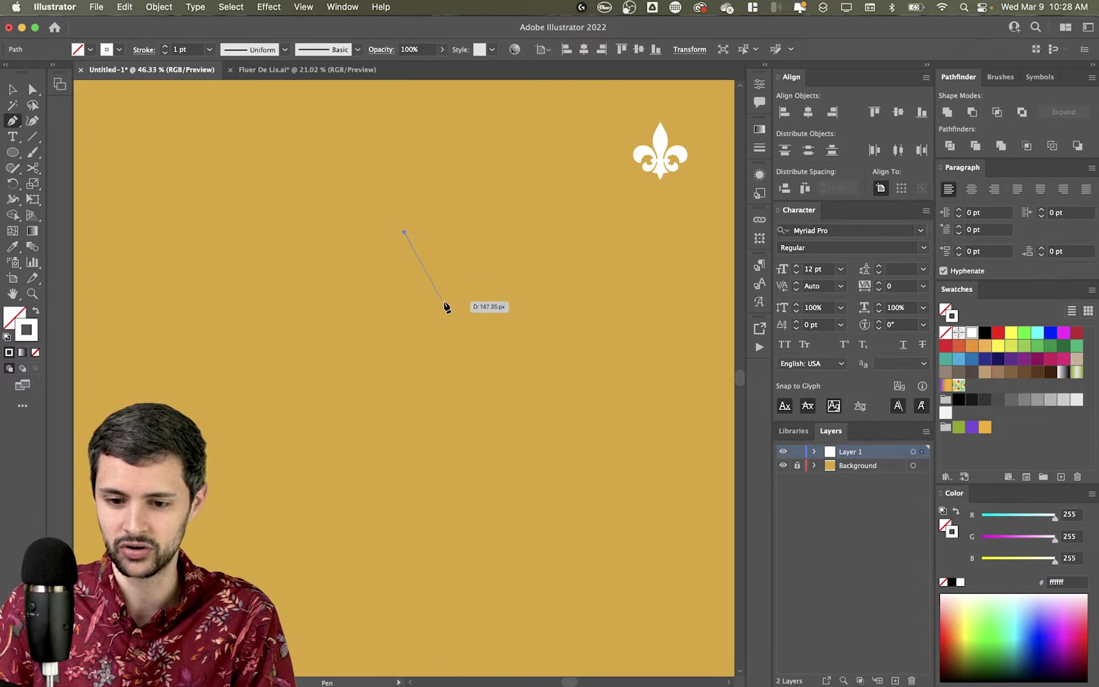
pyautogui.moveTo(455, 336); pyautogui.dragTo(459, 378)
pyautogui.press('super+z')
pyautogui.press('super+z')
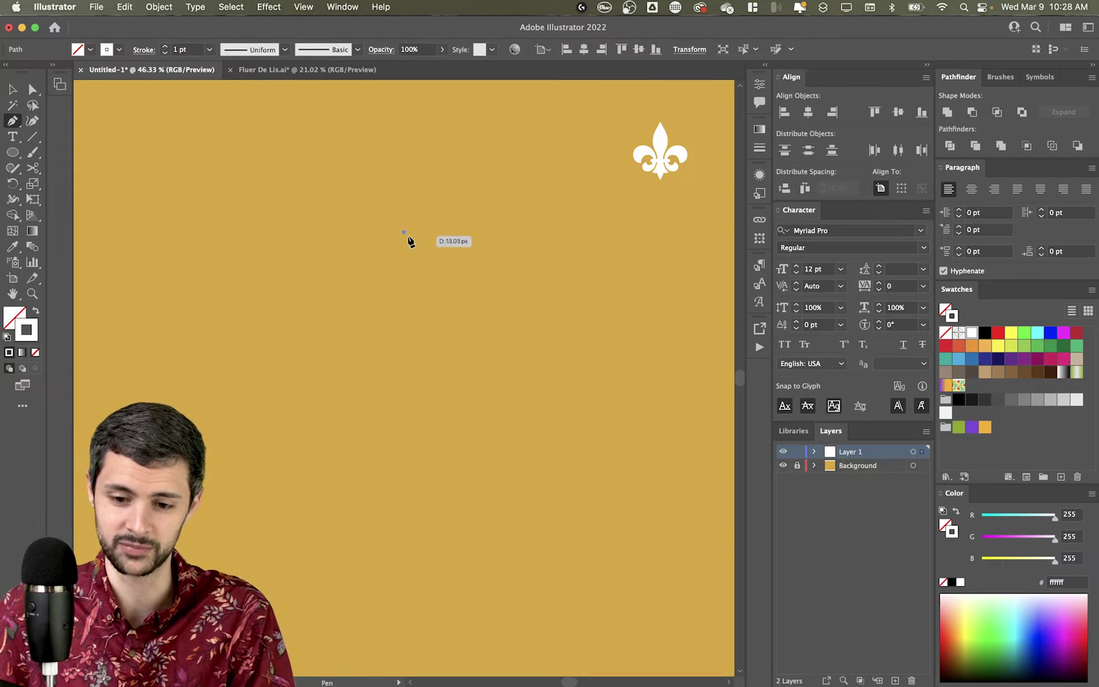
pyautogui.press('super+z')
# Draw the S-curve down through smooth anchors, ending in a hooked tail at lower left
pyautogui.click(404, 232)
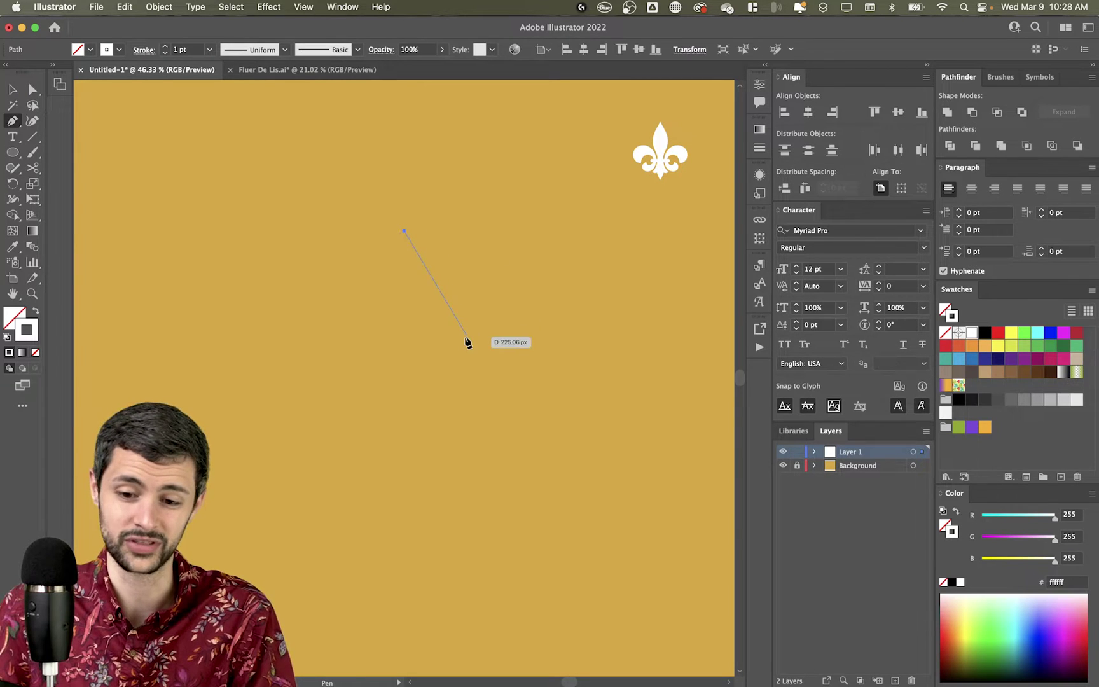
pyautogui.moveTo(405, 231); pyautogui.dragTo(426, 270)
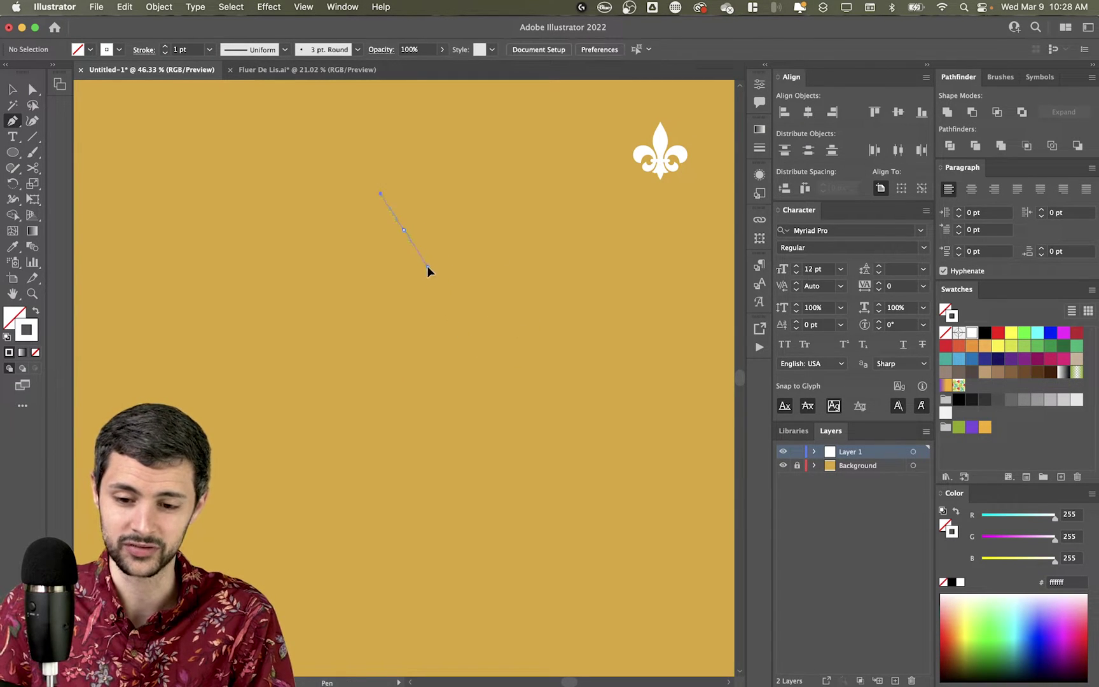
pyautogui.click(429, 281)
pyautogui.moveTo(452, 351); pyautogui.dragTo(452, 351)
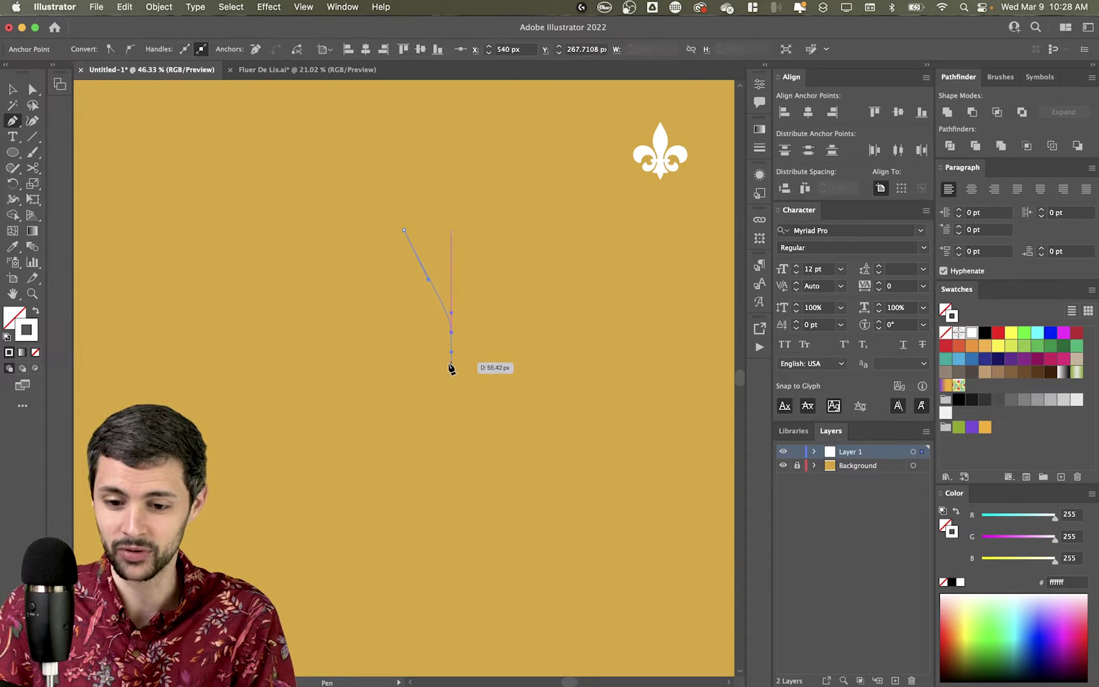
pyautogui.moveTo(422, 420); pyautogui.dragTo(421, 455)
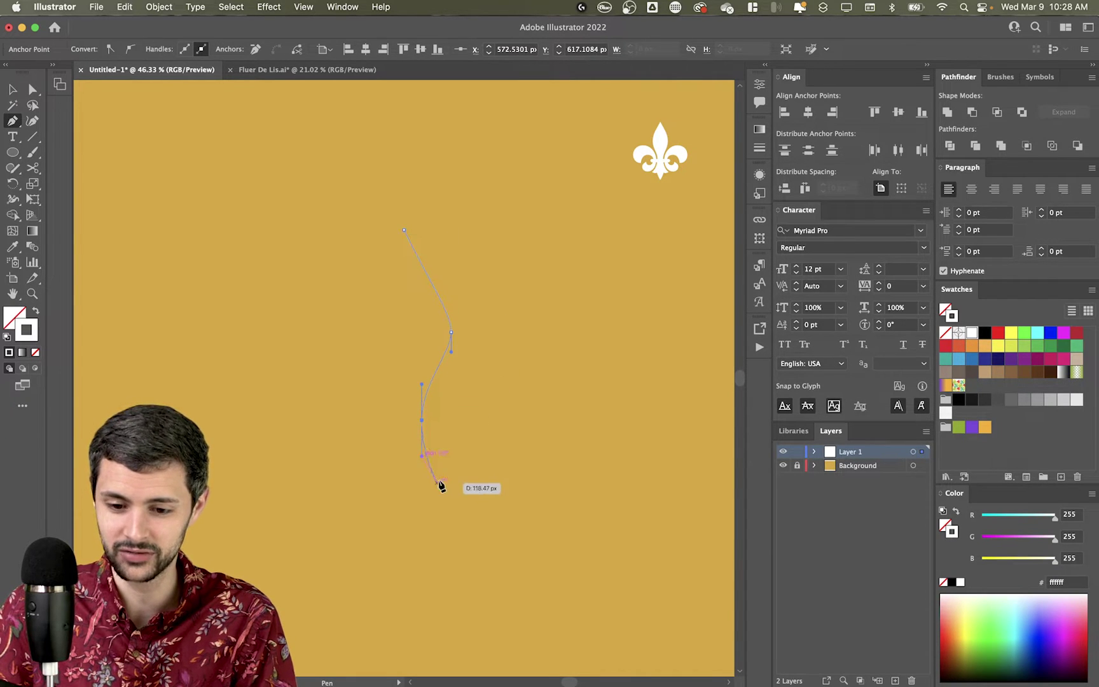
pyautogui.click(443, 463)
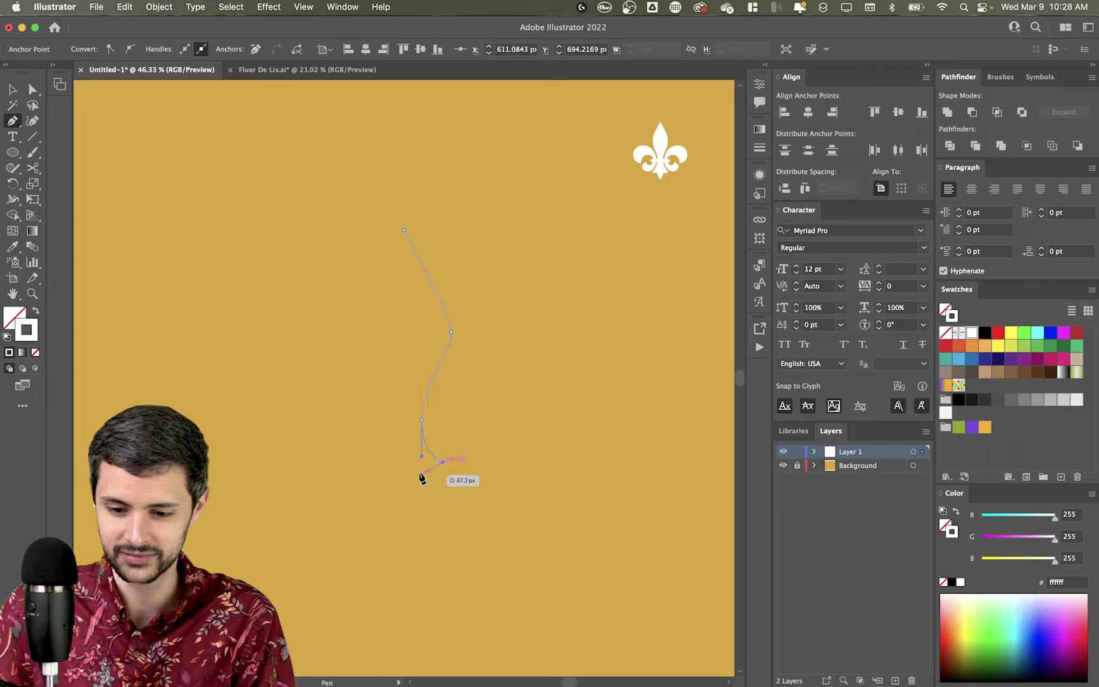
pyautogui.moveTo(421, 474); pyautogui.dragTo(390, 510)
# Adjust the upper and middle anchors to refine the curve's shape
pyautogui.press('v')
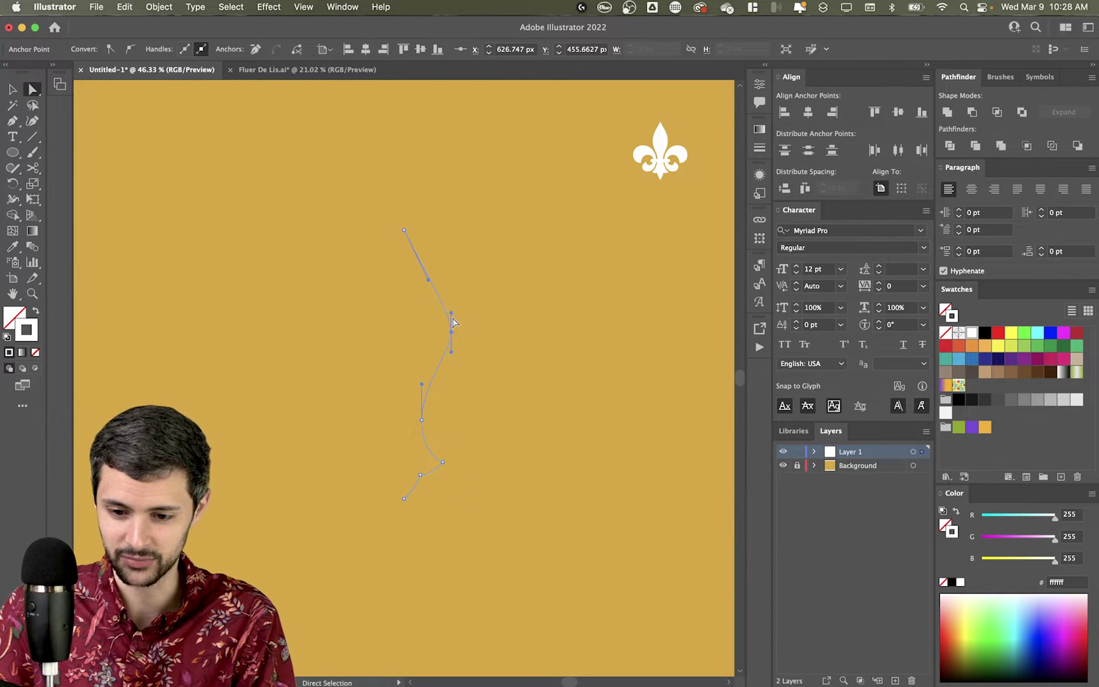
pyautogui.moveTo(428, 279); pyautogui.dragTo(435, 267)
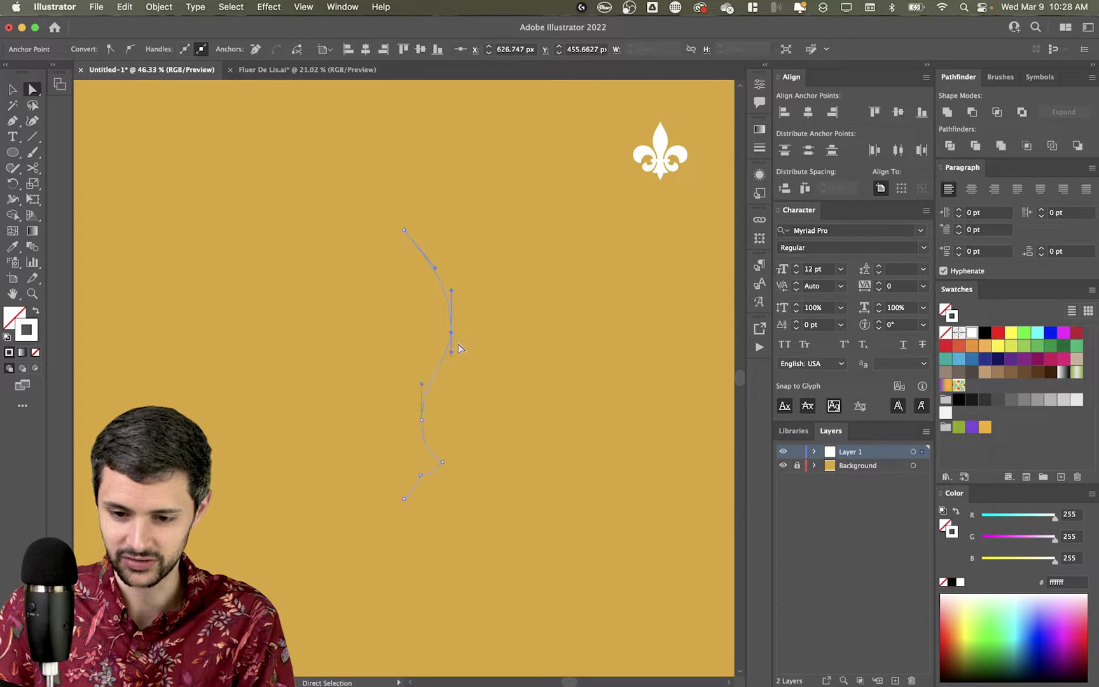
pyautogui.moveTo(451, 352); pyautogui.dragTo(445, 323)
pyautogui.press('v')
pyautogui.click(470, 402)
# Lower the curve's upper bend anchor slightly with Direct Selection
pyautogui.press('a')
pyautogui.click(467, 286)
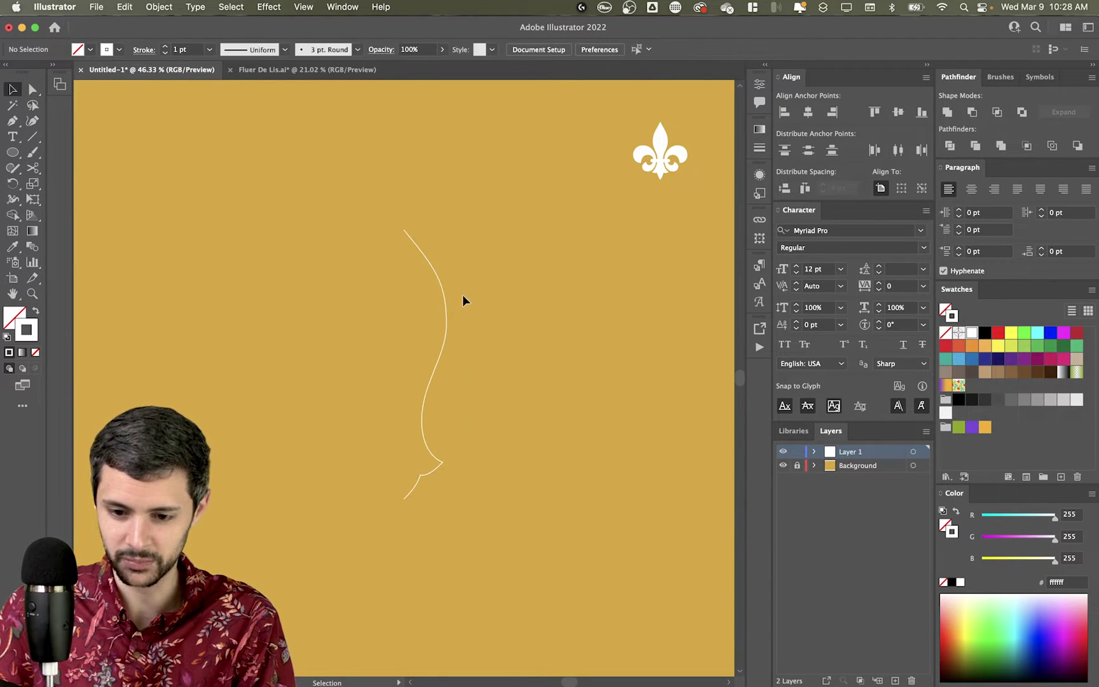
pyautogui.scroll(2, 473, 336)
pyautogui.click(464, 275)
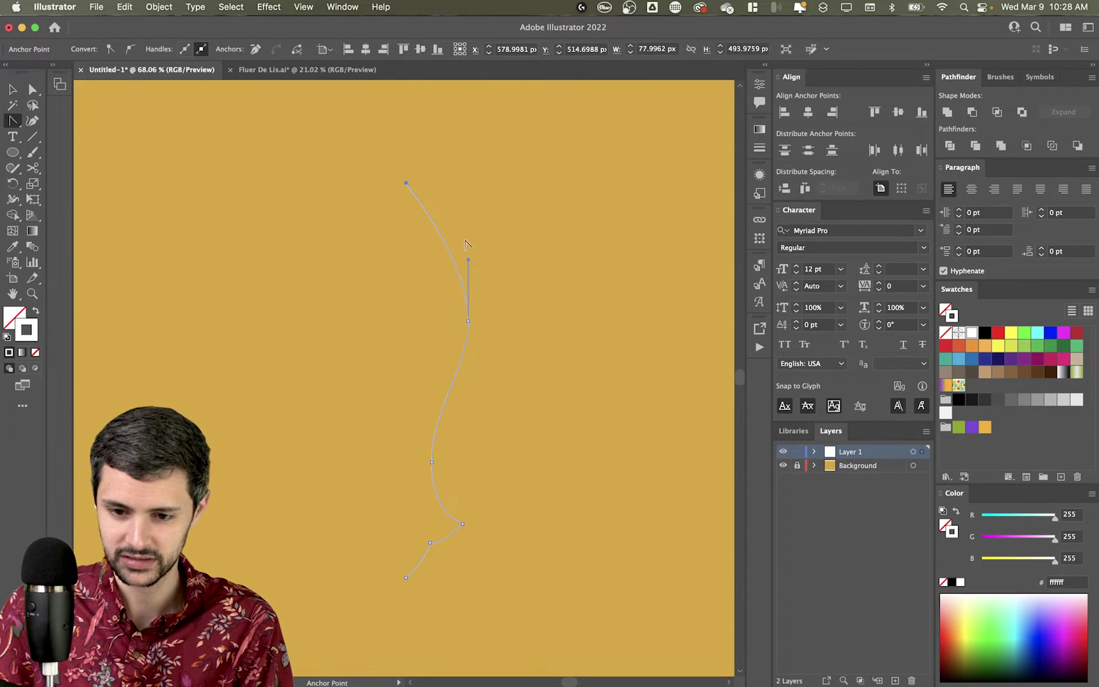
pyautogui.moveTo(469, 321)
pyautogui.mouseDown()
pyautogui.moveTo(471, 351)
pyautogui.moveTo(470, 328)
pyautogui.mouseUp()
pyautogui.press('v')
pyautogui.click(498, 434)
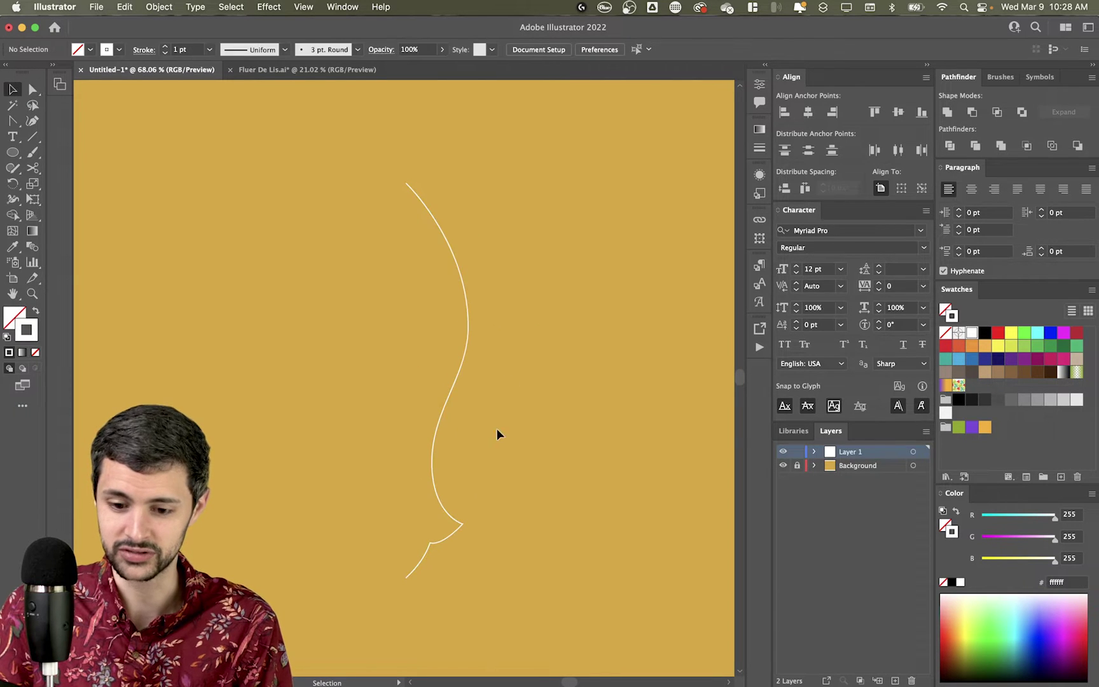
# Move the bottom hook anchor to smooth the hook, then preview the curve
pyautogui.click(435, 463)
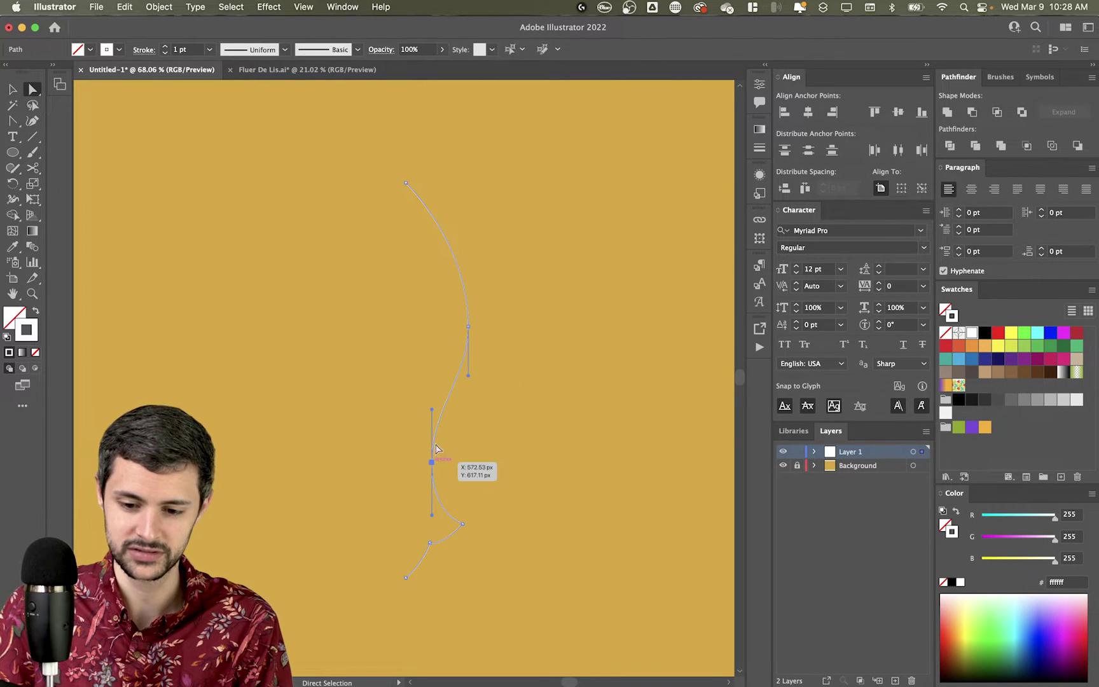
pyautogui.press('v')
pyautogui.click(478, 452)
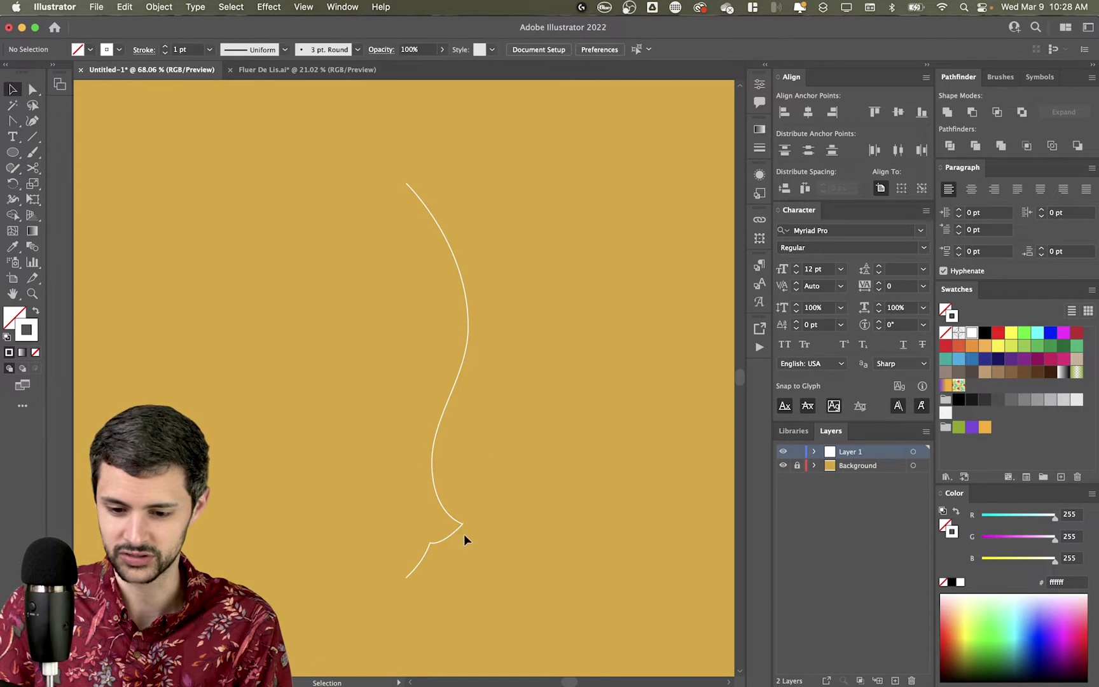
pyautogui.press('a')
pyautogui.moveTo(462, 523); pyautogui.dragTo(458, 548)
pyautogui.press('v')
pyautogui.click(523, 516)
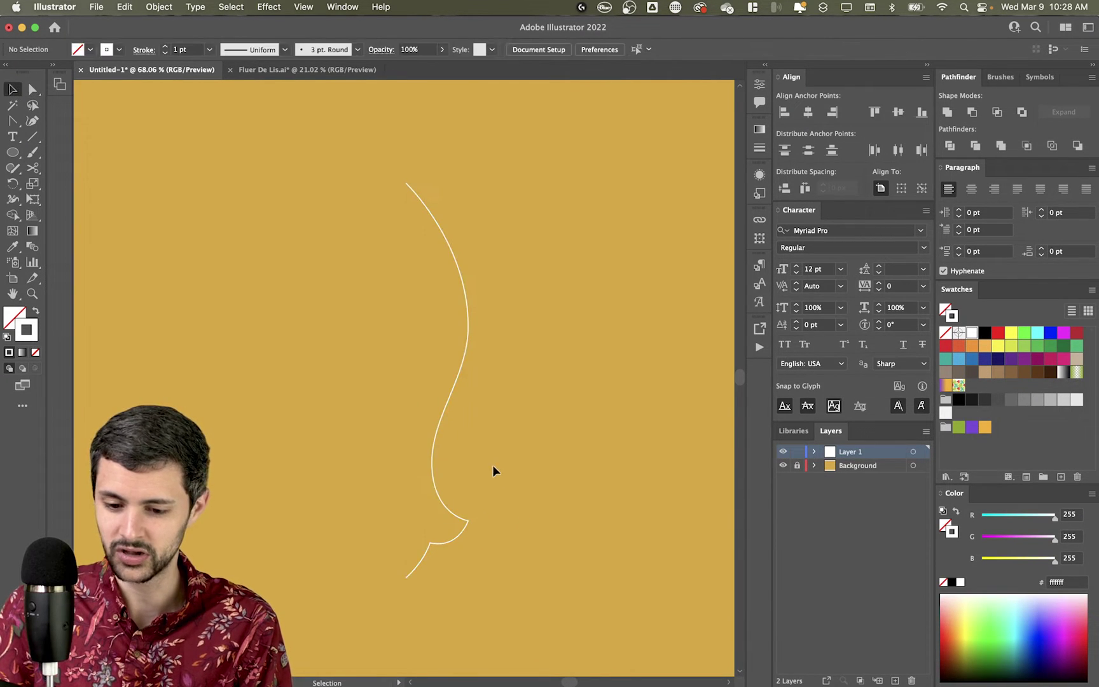
pyautogui.keyDown('alt'); pyautogui.click(478, 409); pyautogui.keyUp('alt')
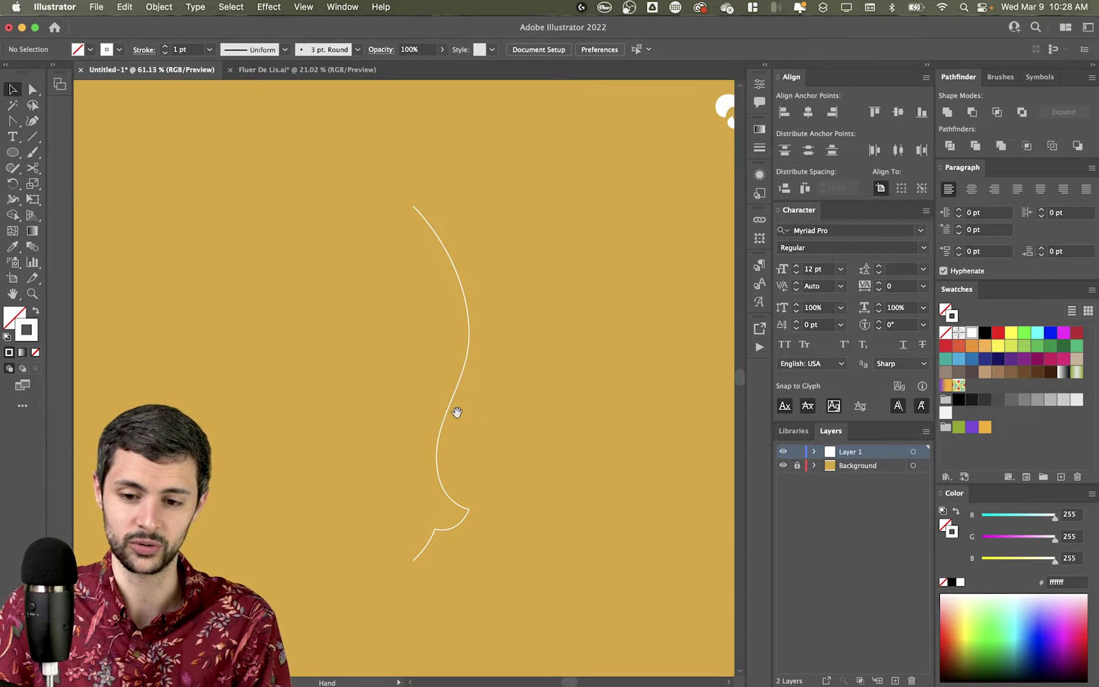
# Raise the curve's stroke weight from 1 pt to 5 pt
pyautogui.click(468, 331)
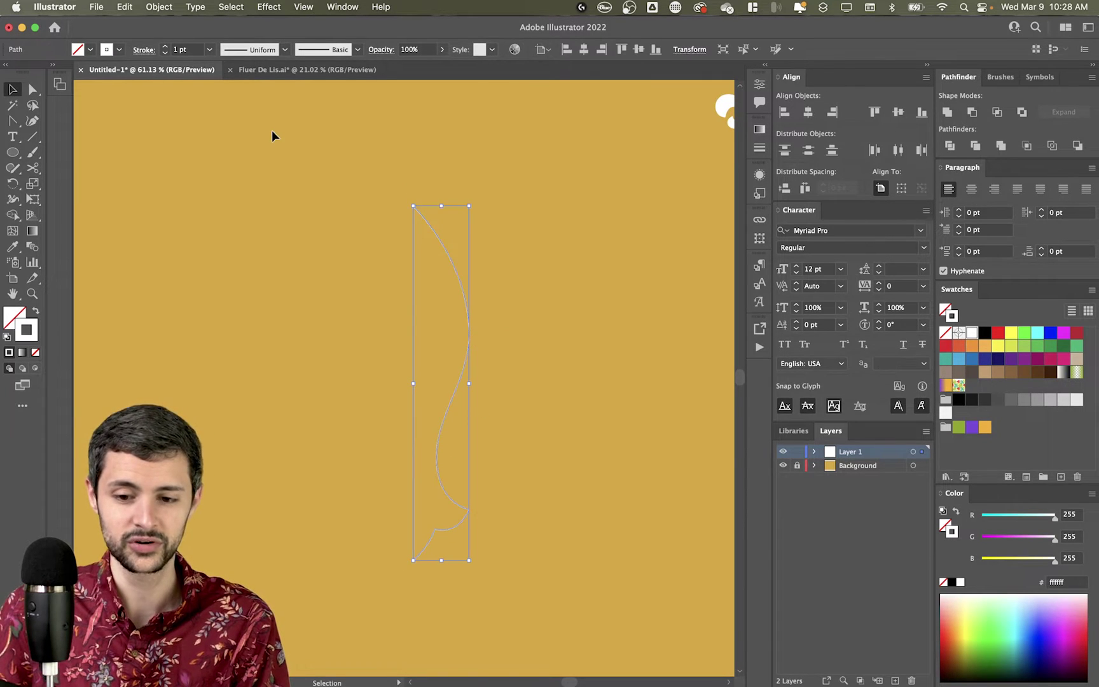
pyautogui.click(166, 46)
pyautogui.click(166, 47)
pyautogui.click(500, 412)
pyautogui.click(455, 386)
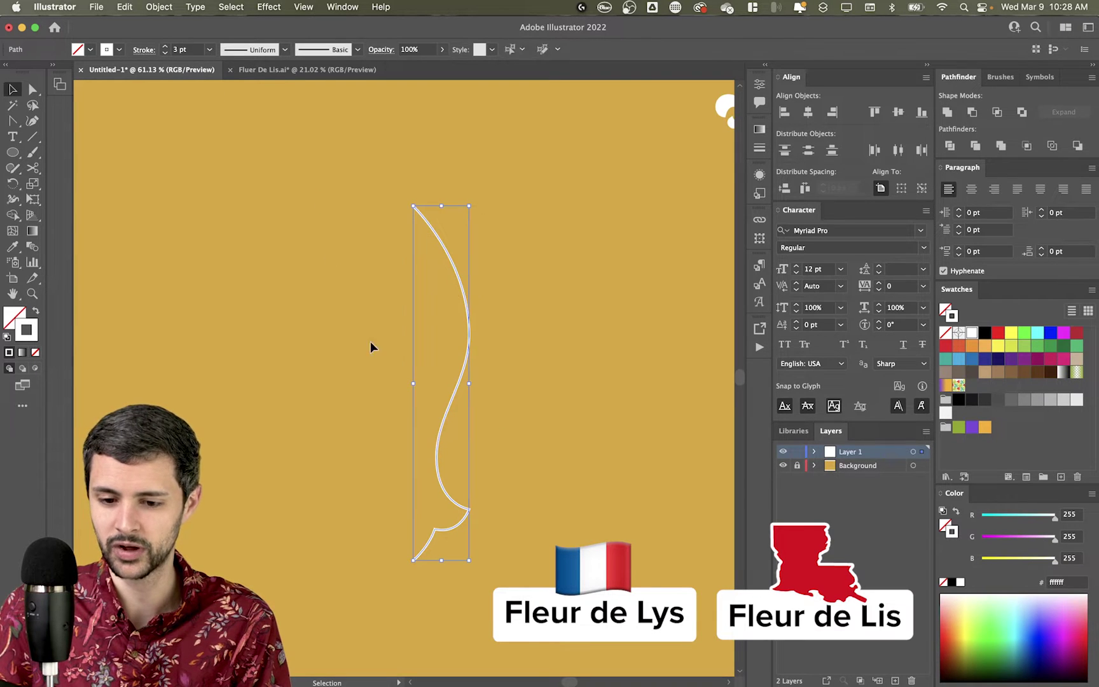
pyautogui.click(165, 46)
pyautogui.click(165, 46)
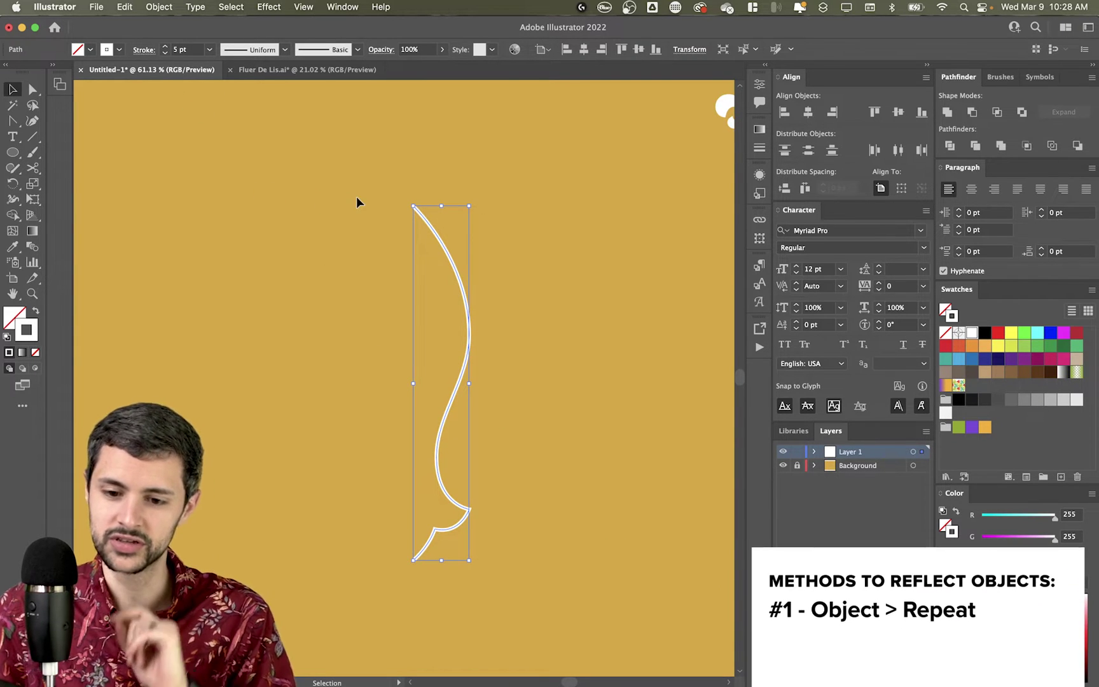
# Apply Object > Repeat > Mirror to the curve and shift the mirror axis to place the copy
pyautogui.click(193, 7)
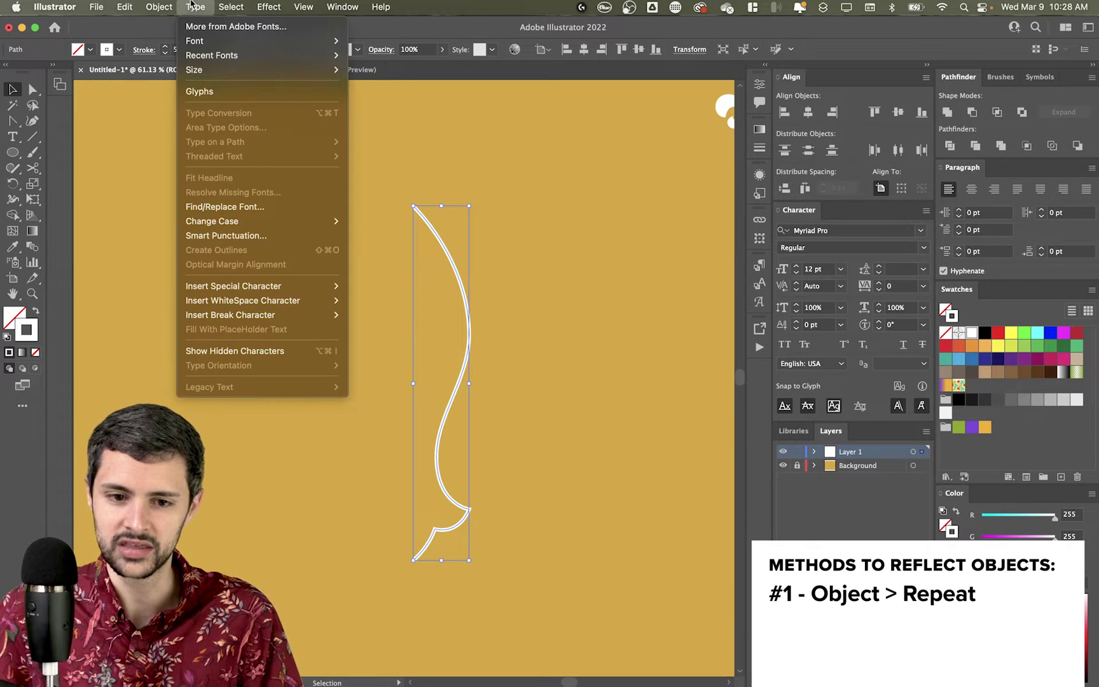
pyautogui.moveTo(159, 7)
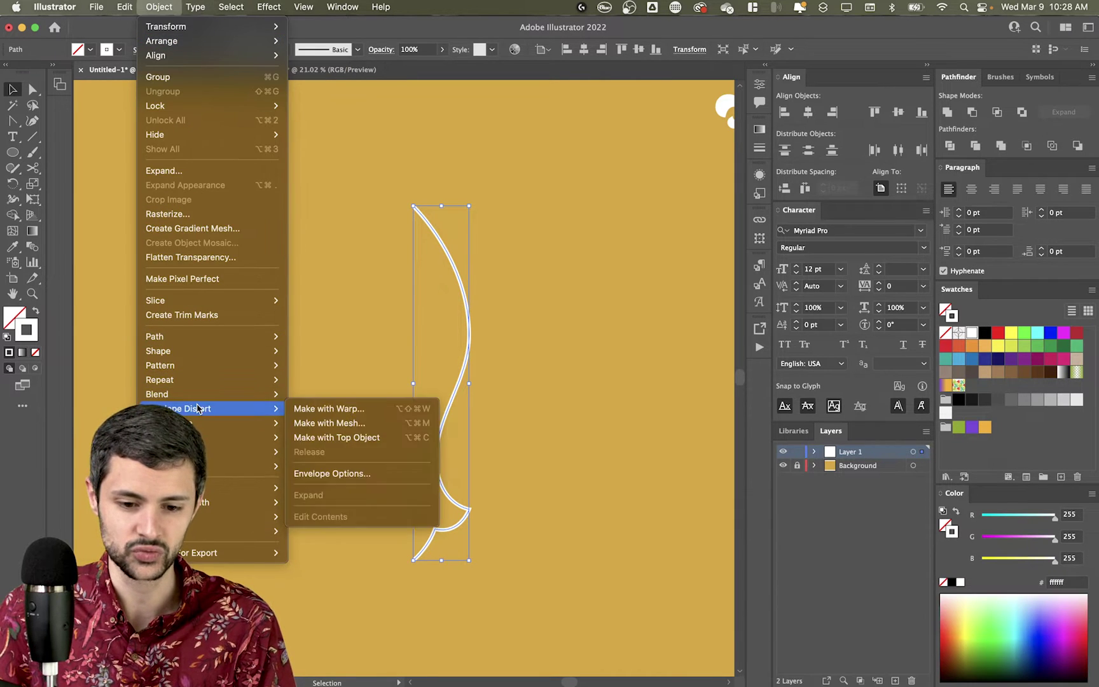
pyautogui.moveTo(212, 344)
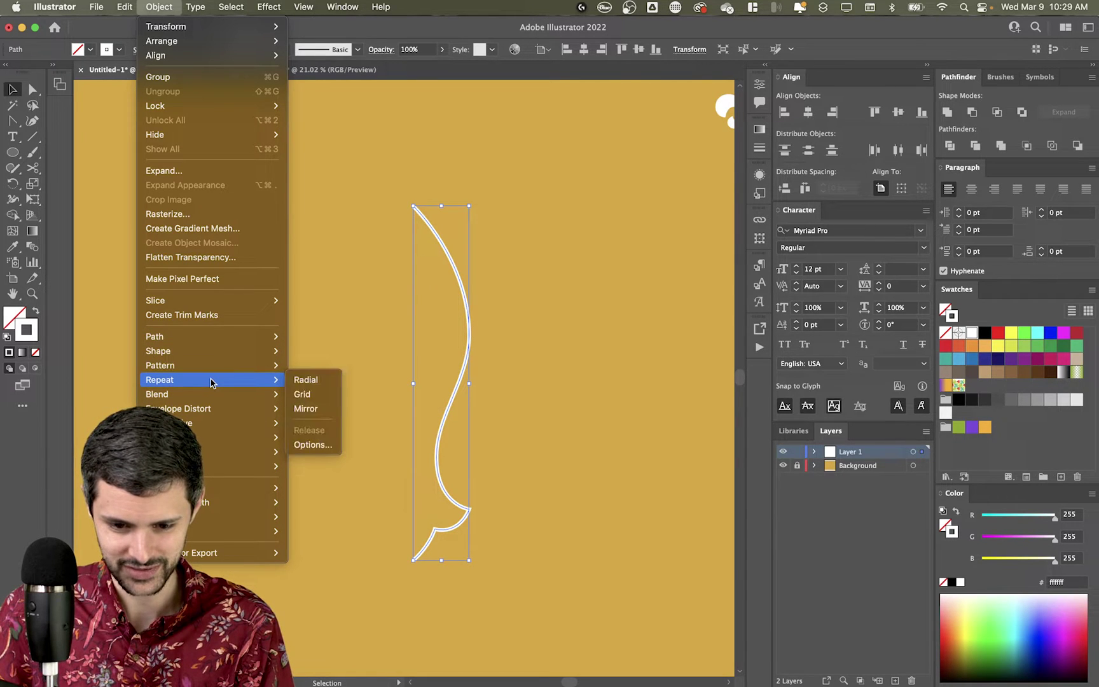
pyautogui.click(316, 408)
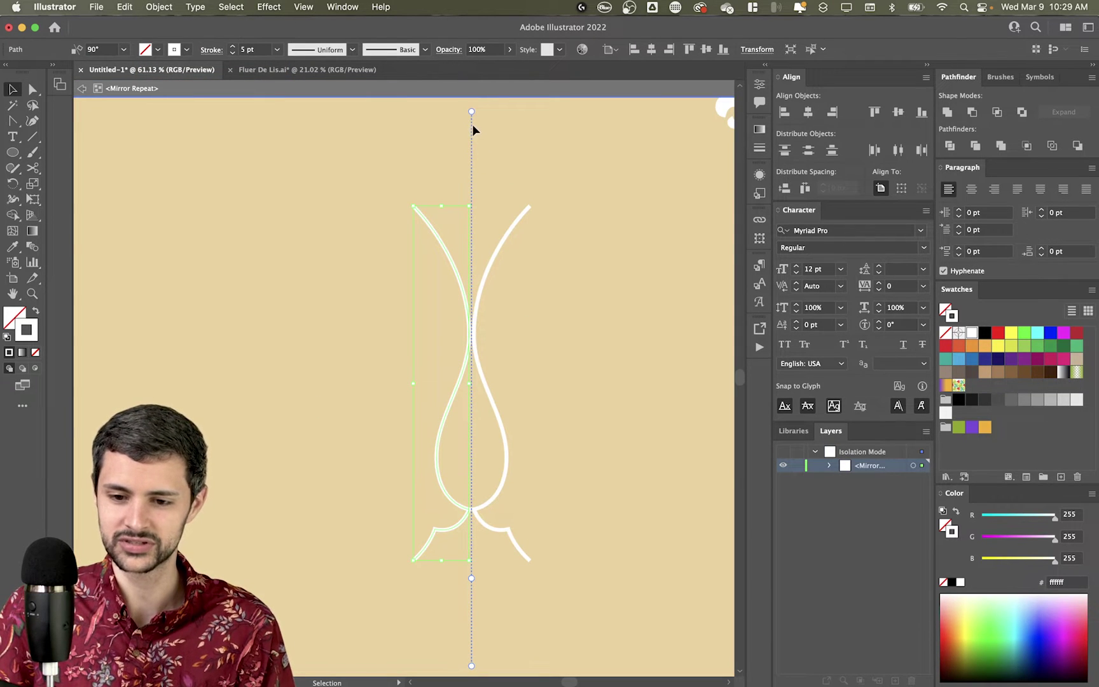
pyautogui.moveTo(470, 576)
pyautogui.mouseDown()
pyautogui.moveTo(412, 570)
pyautogui.moveTo(458, 573)
pyautogui.mouseUp()
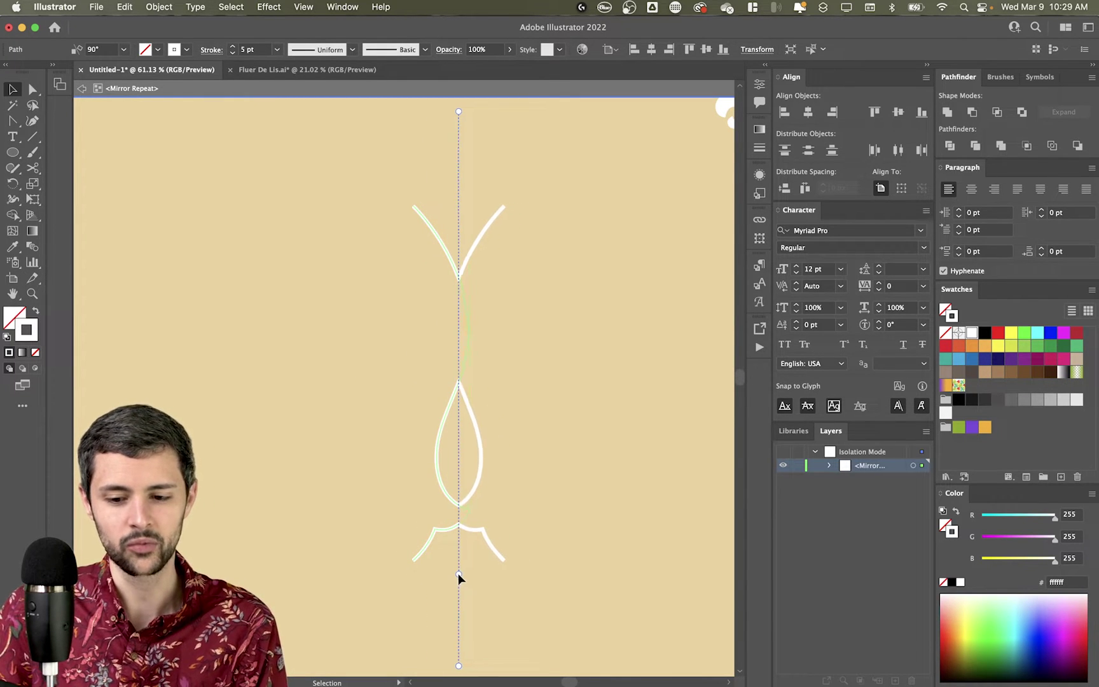
# Enter the Mirror Repeat and drag its axis left so the halves form one wide petal
pyautogui.click(598, 474)
pyautogui.doubleClick(604, 477)
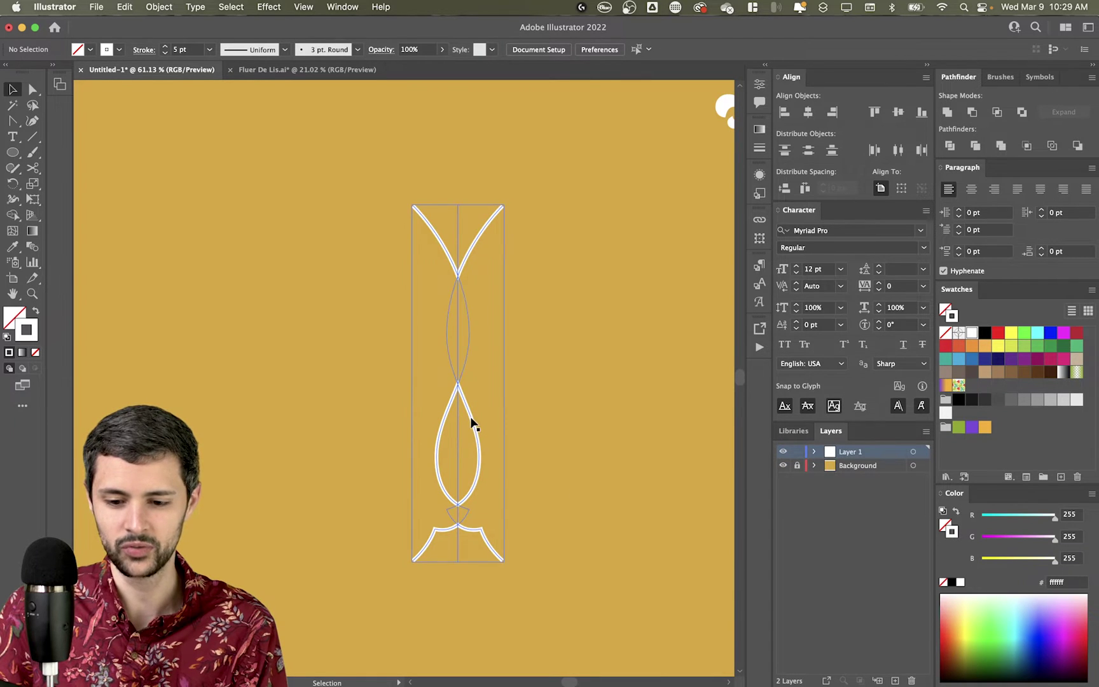
pyautogui.doubleClick(459, 527)
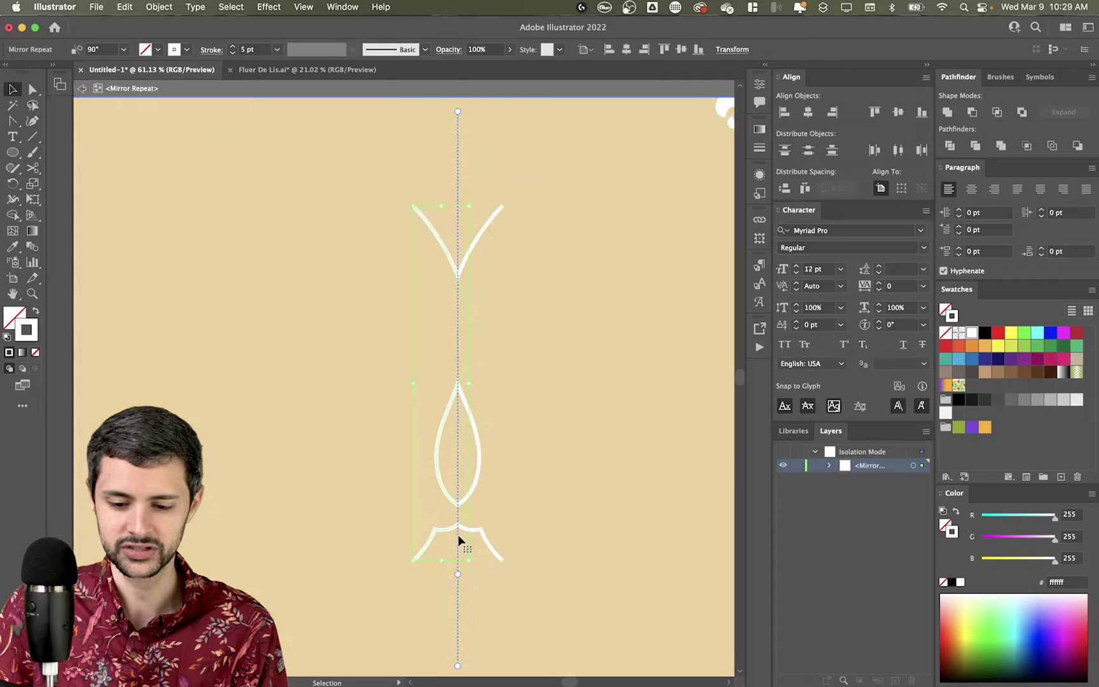
pyautogui.moveTo(459, 575); pyautogui.dragTo(412, 573)
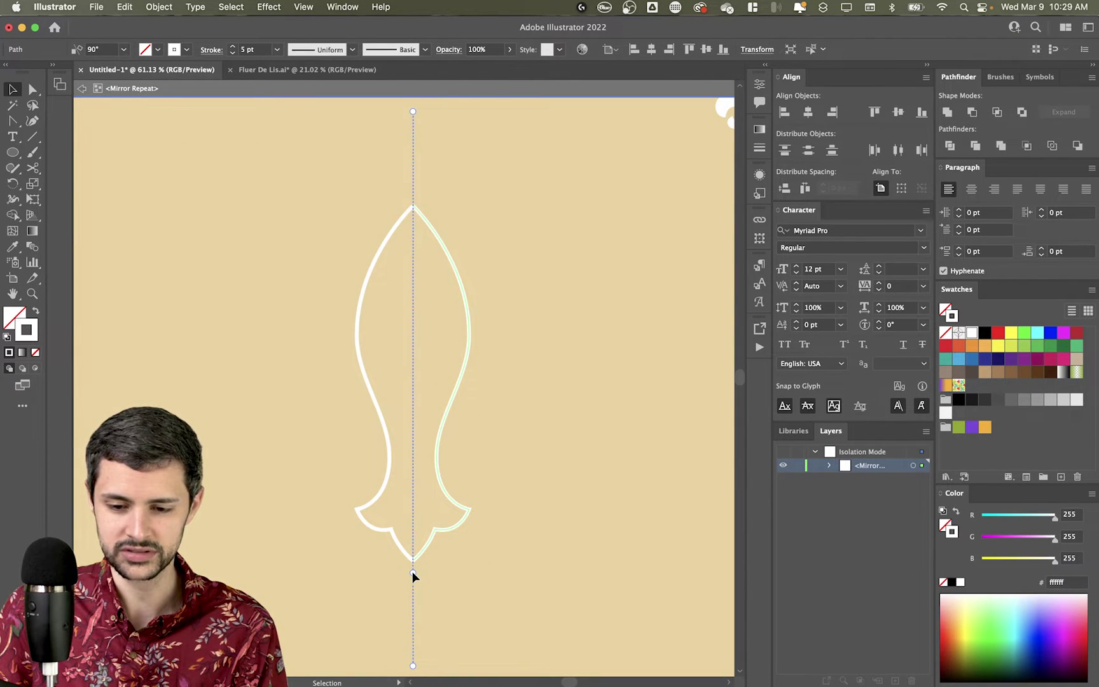
pyautogui.click(552, 523)
# Snap the petal's top tip anchor onto the mirror axis
pyautogui.scroll(10, 410, 209)
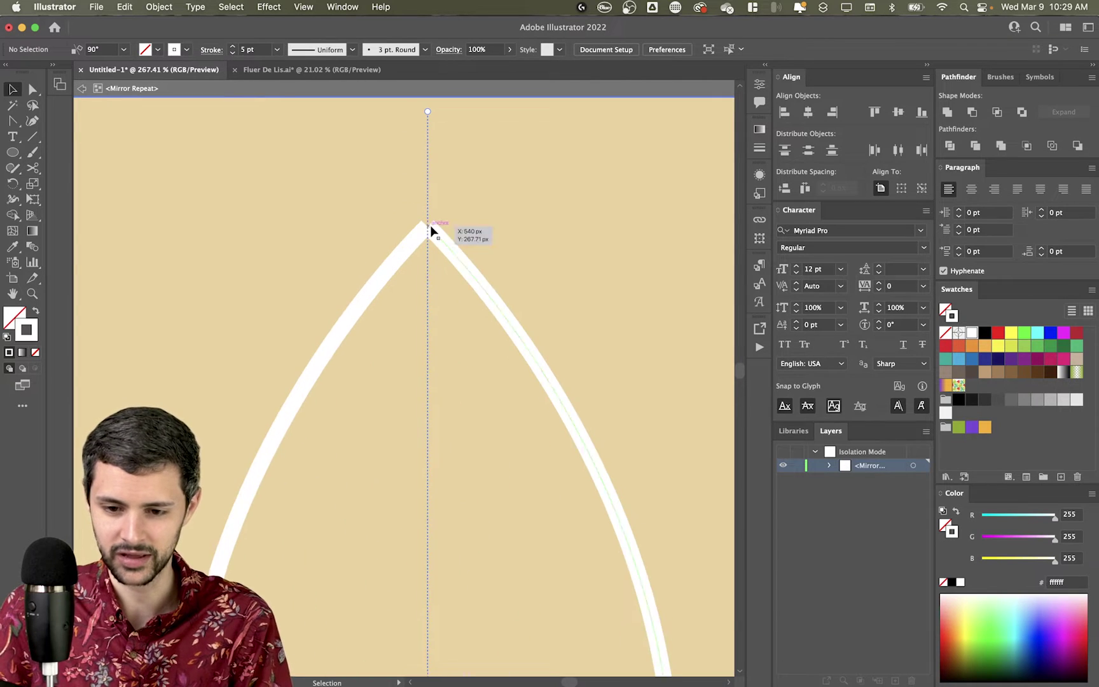
pyautogui.scroll(5, 436, 235)
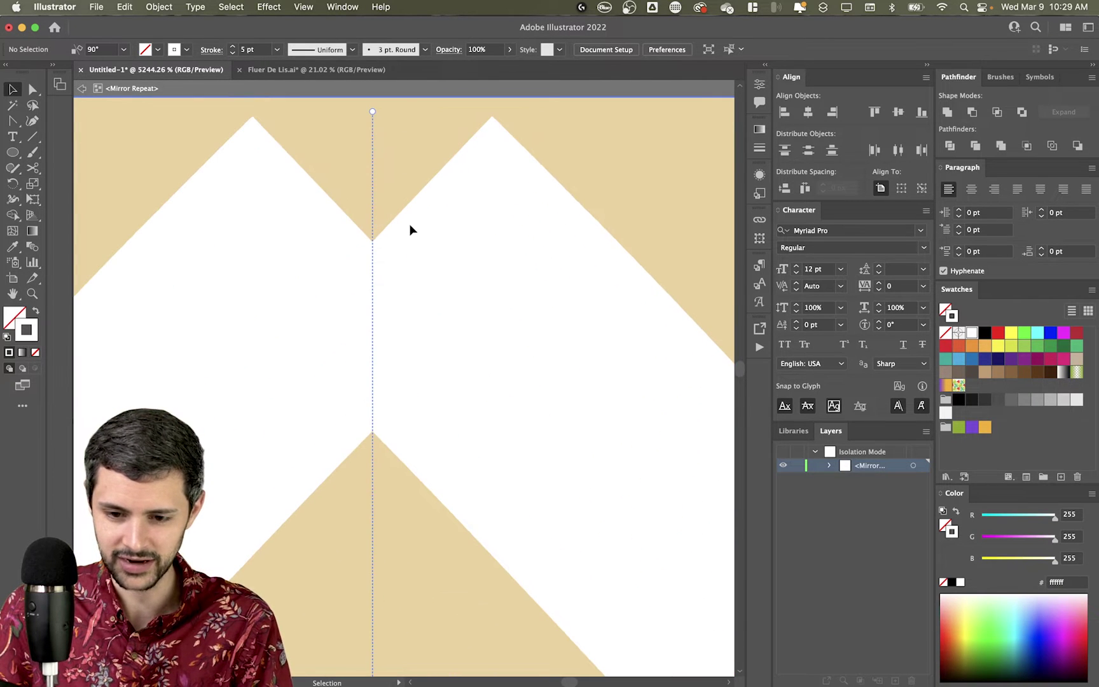
pyautogui.press('a')
pyautogui.click(388, 232)
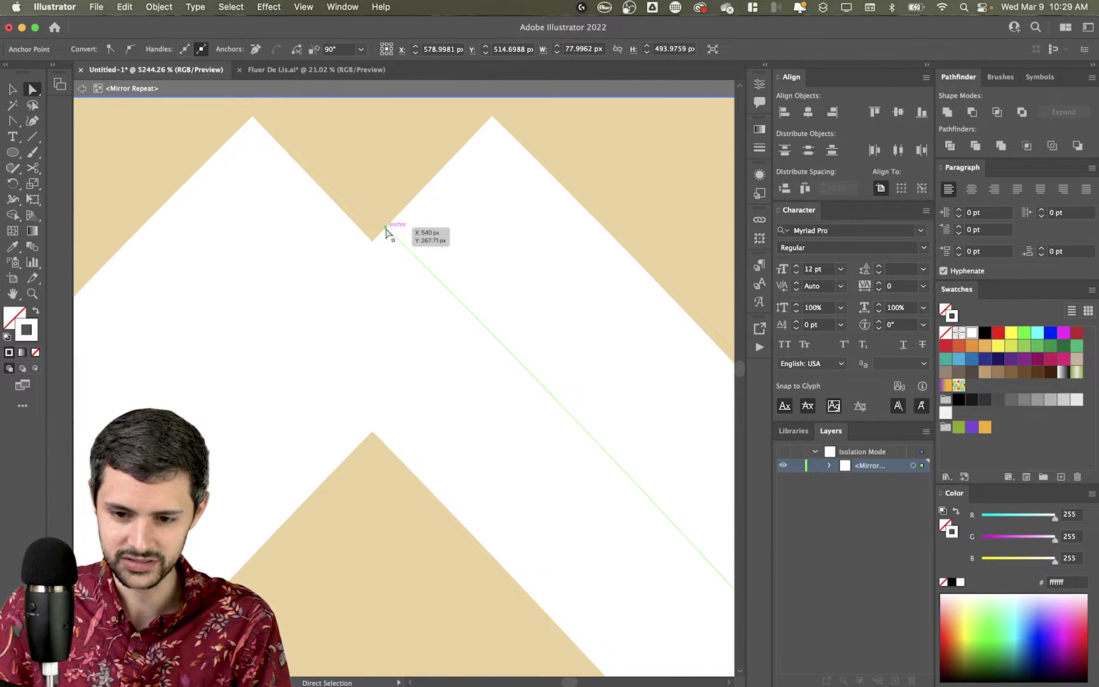
pyautogui.press('v')
pyautogui.click(371, 252)
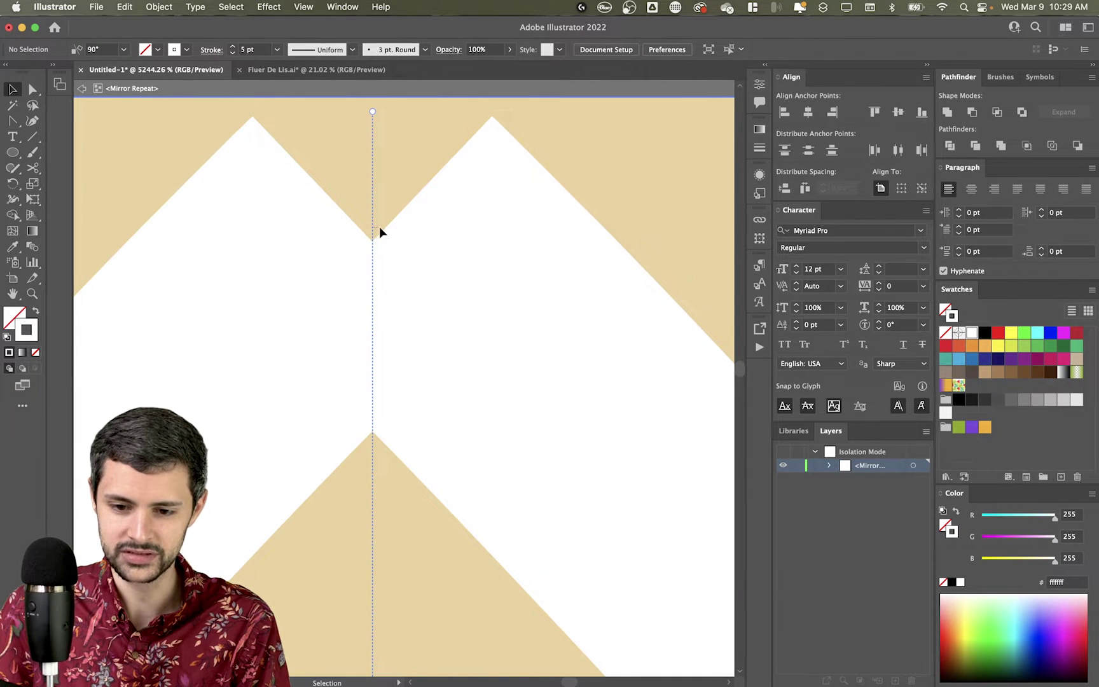
pyautogui.scroll(-5, 378, 227)
pyautogui.scroll(-3, 379, 223)
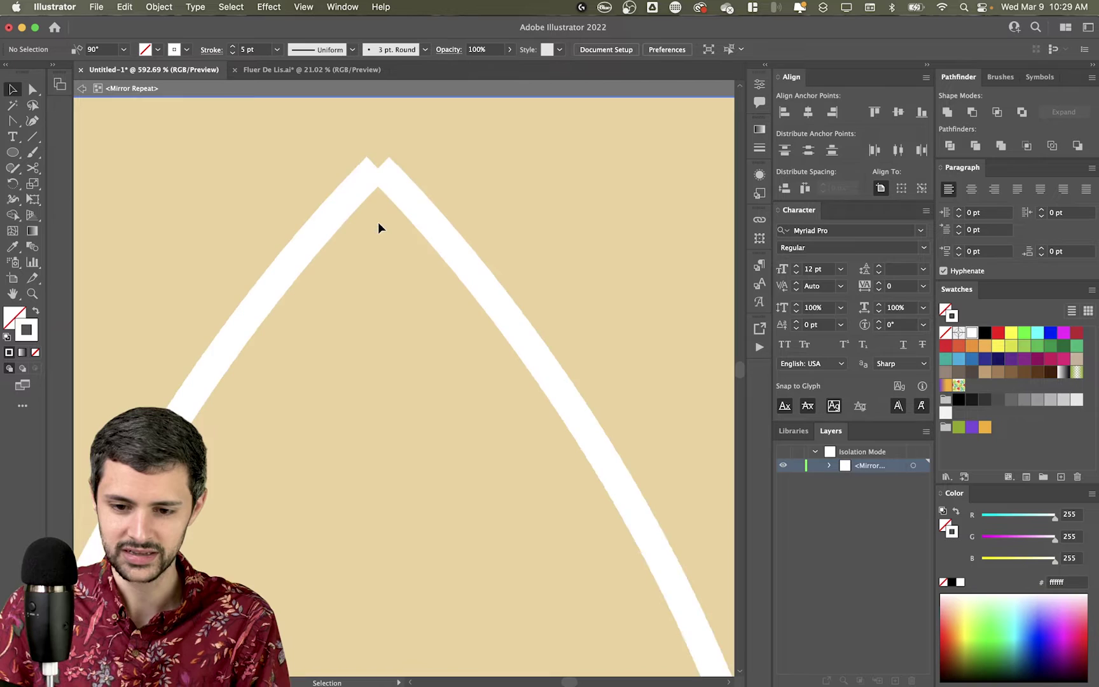
pyautogui.scroll(3, 387, 209)
pyautogui.press('a')
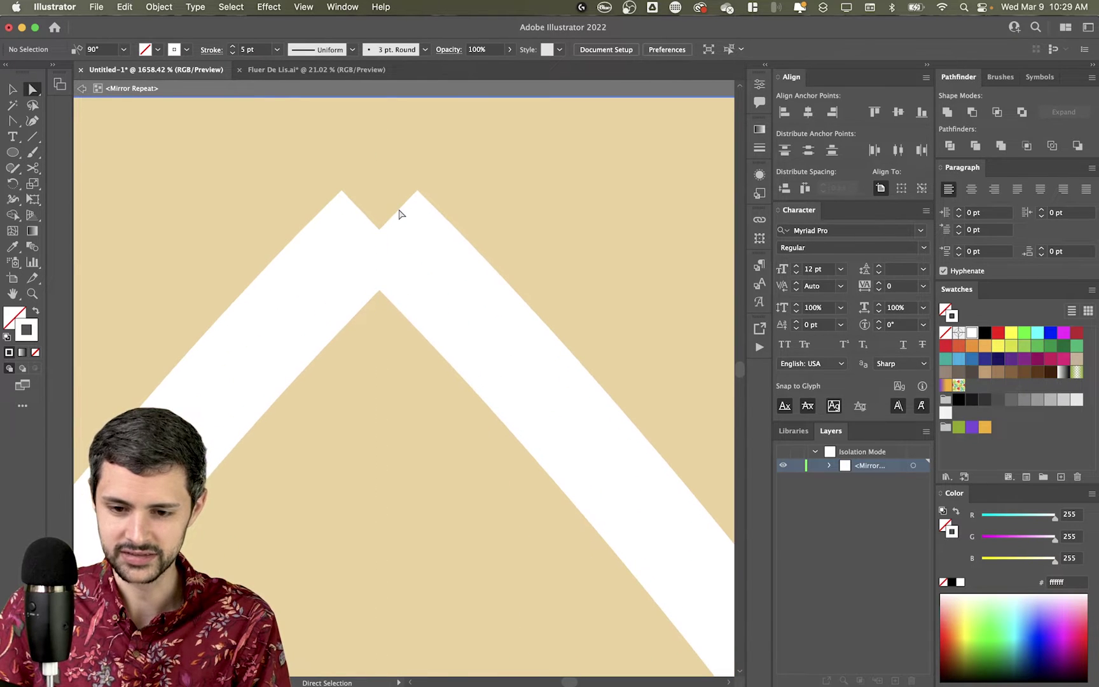
pyautogui.moveTo(380, 226); pyautogui.dragTo(383, 227)
# Exit the mirrored group's isolation mode and scroll back over the artboard
pyautogui.scroll(-5, 483, 205)
pyautogui.doubleClick(522, 239)
pyautogui.scroll(-7, 524, 250)
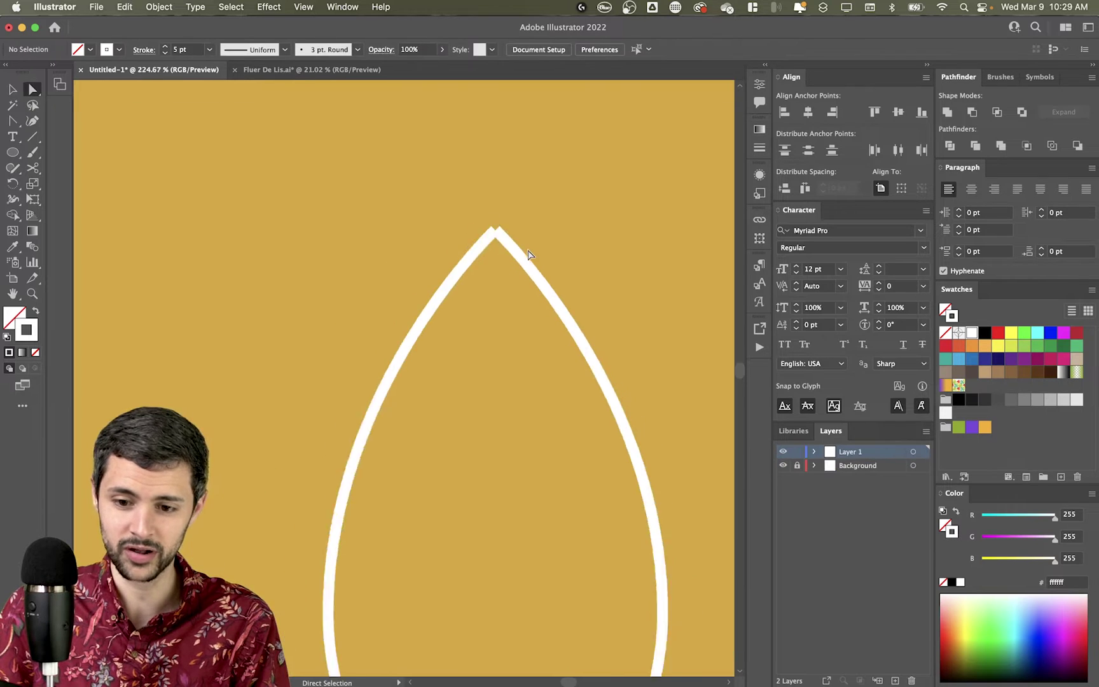
pyautogui.hscroll(1, 552, 373)
pyautogui.scroll(-1, 552, 373)
pyautogui.scroll(3, 498, 283)
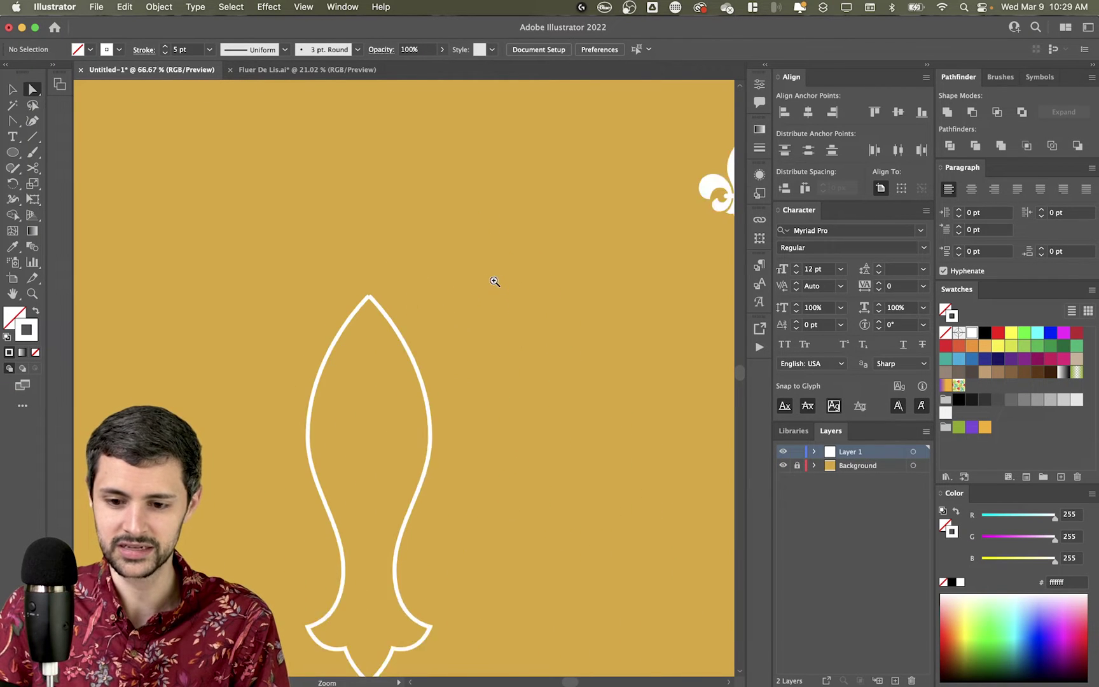
pyautogui.scroll(-2, 509, 266)
# Try pulling curve handles from the petal's top anchor, then undo the change
pyautogui.click(452, 209)
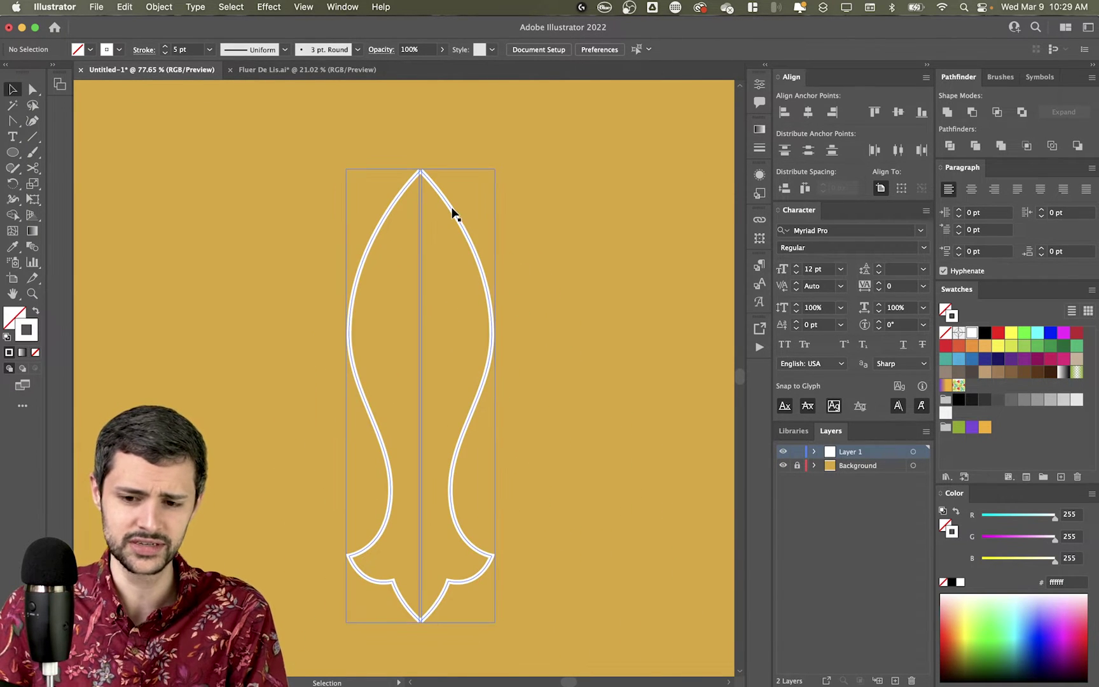
pyautogui.doubleClick(453, 210)
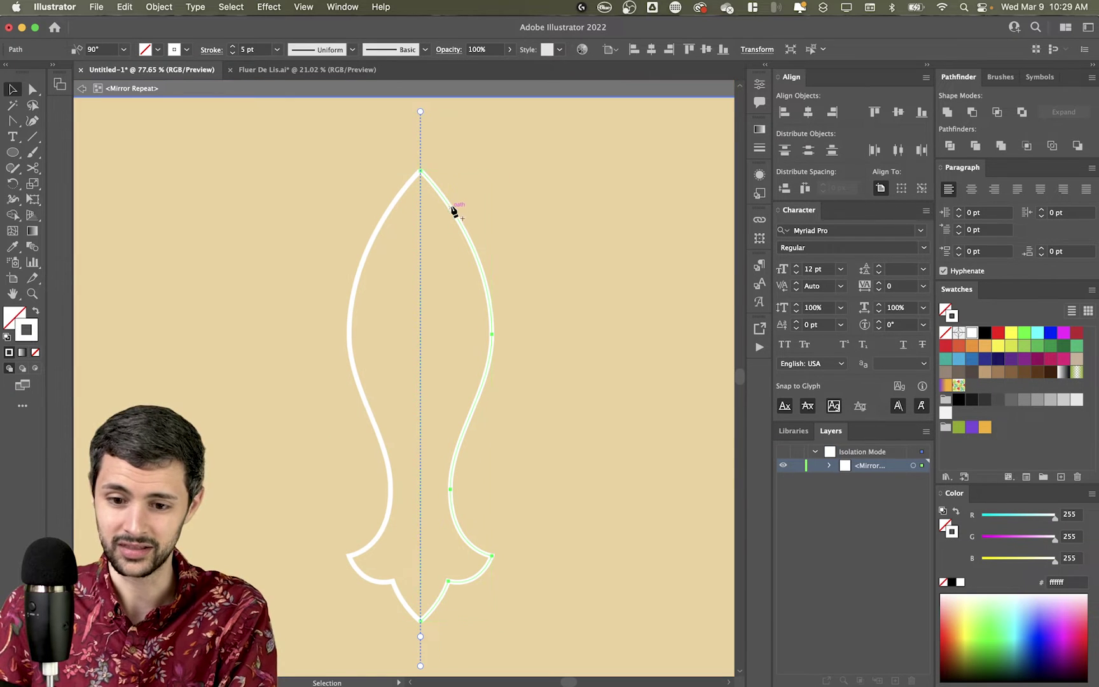
pyautogui.press('p')
pyautogui.moveTo(423, 175); pyautogui.dragTo(466, 178)
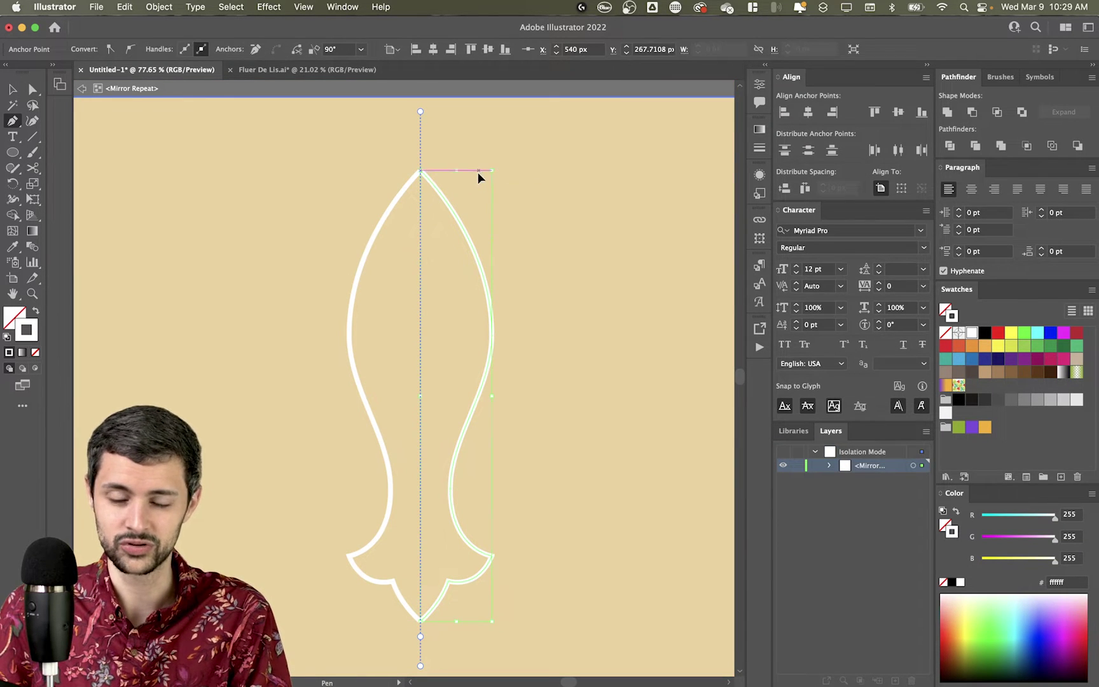
pyautogui.press('v')
pyautogui.press('Escape')
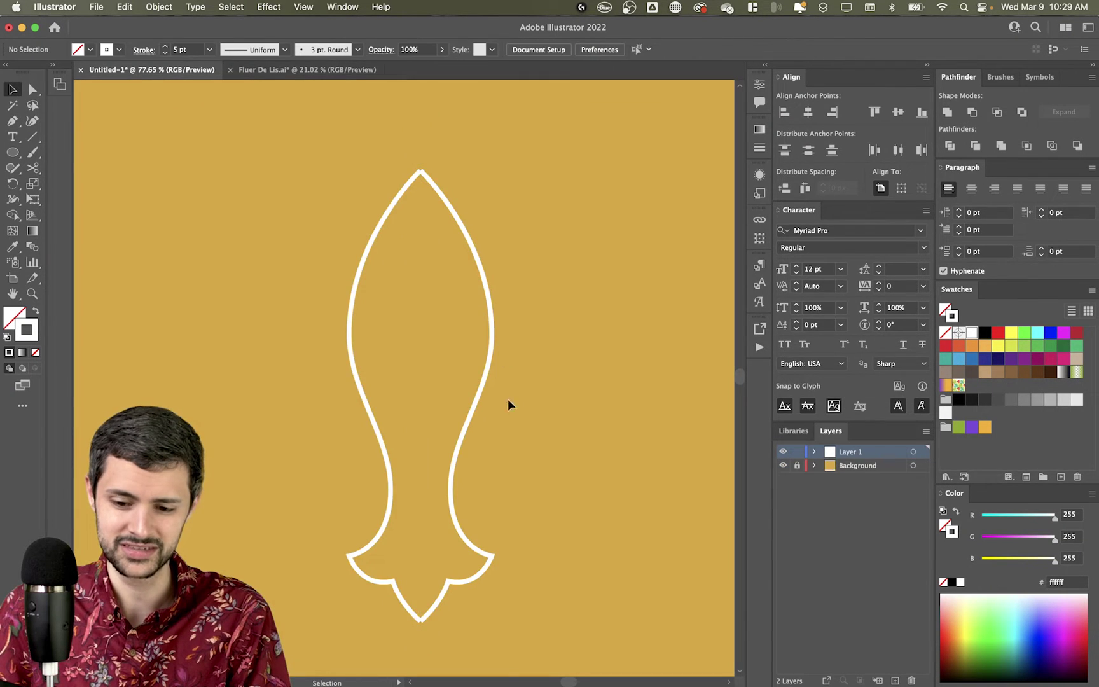
pyautogui.click(489, 360)
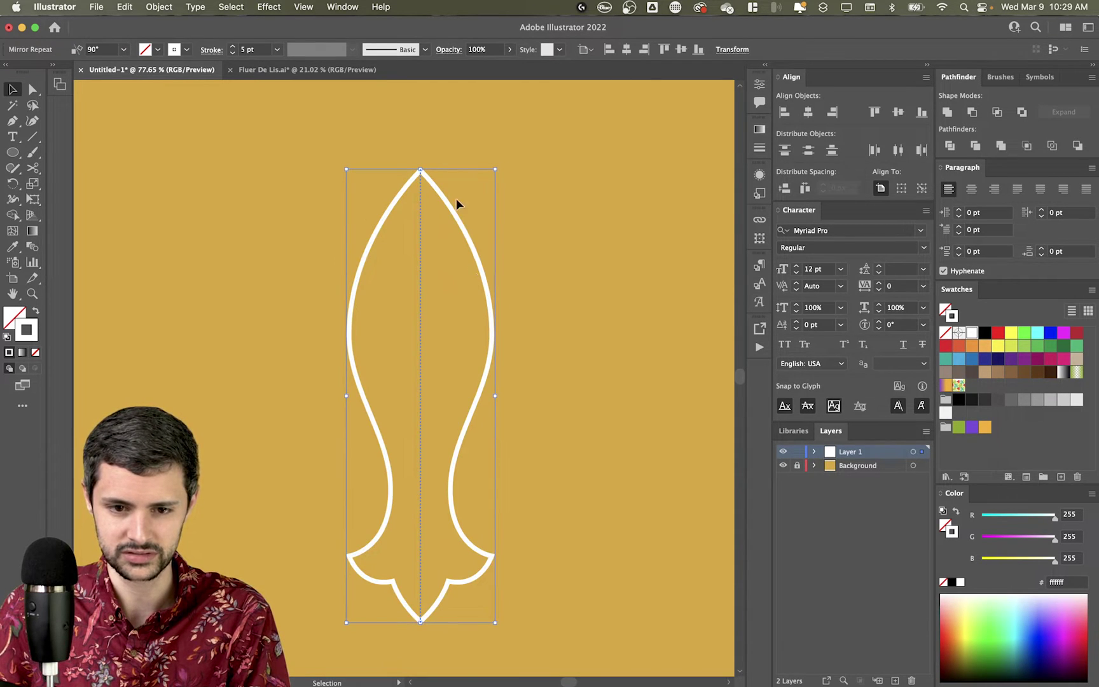
pyautogui.press('p')
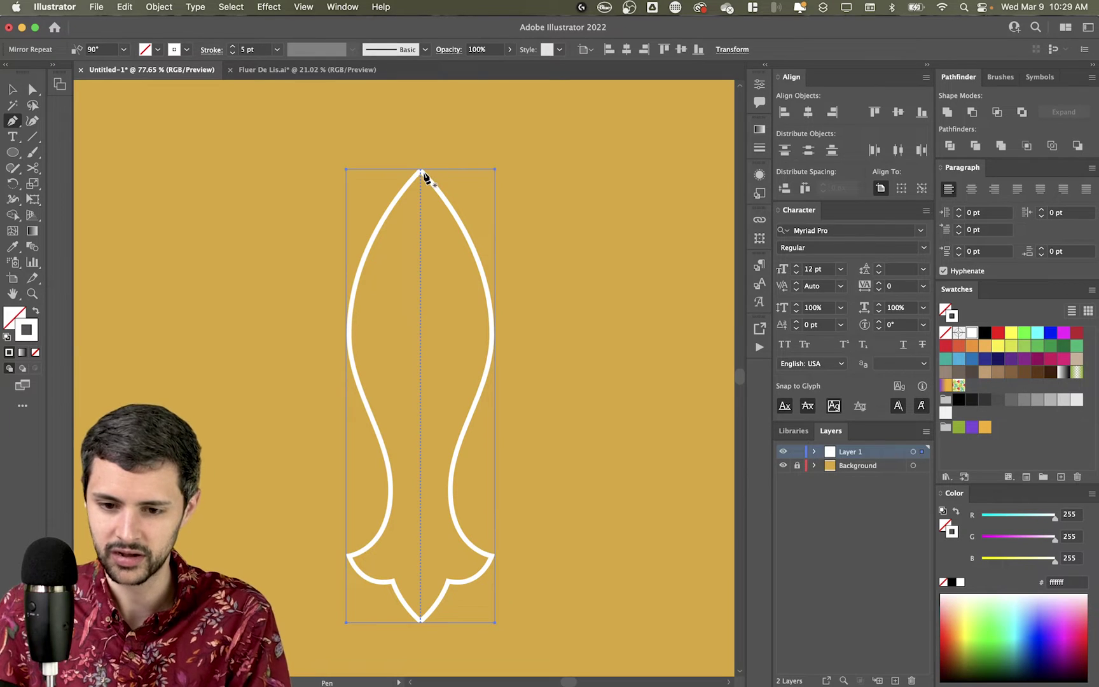
pyautogui.moveTo(424, 177); pyautogui.dragTo(440, 192)
pyautogui.press('super+z')
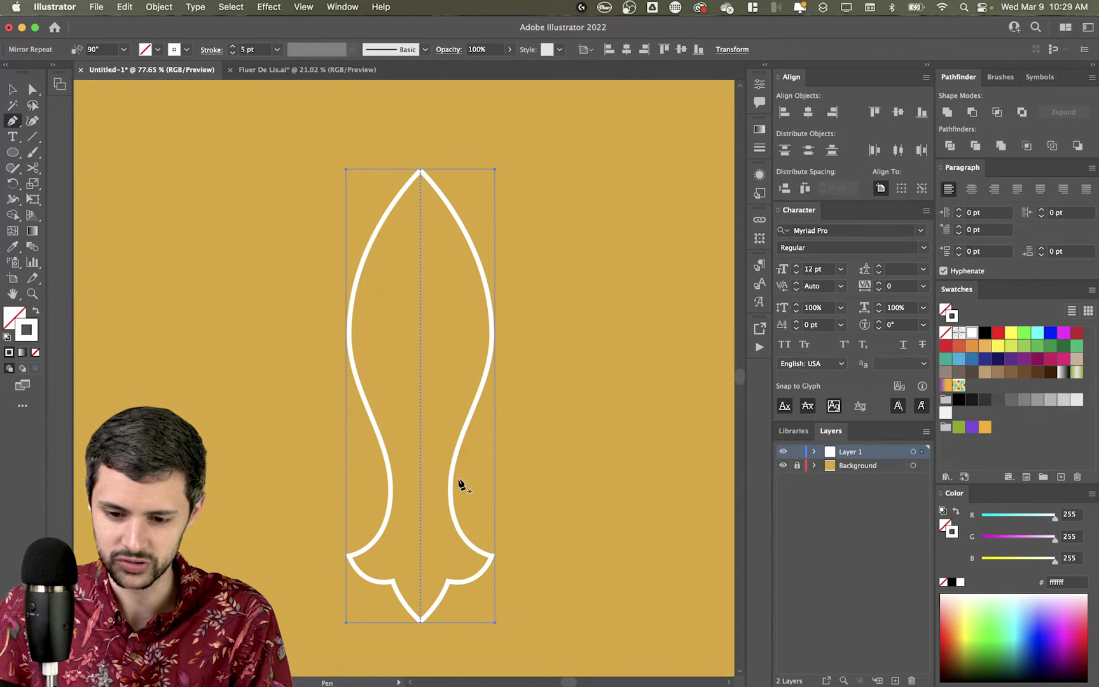
# Cut the path at the lower-right base anchor with Scissors and delete that anchor
pyautogui.keyDown('super'); pyautogui.doubleClick(482, 557); pyautogui.keyUp('super')
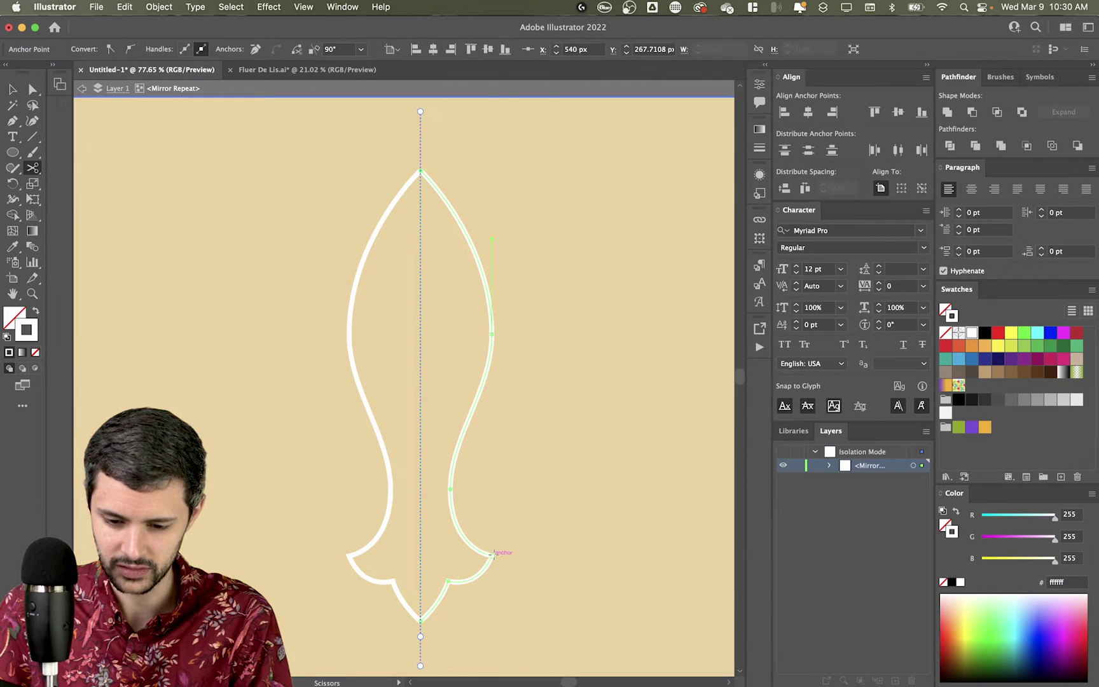
pyautogui.click(492, 555)
pyautogui.press('a')
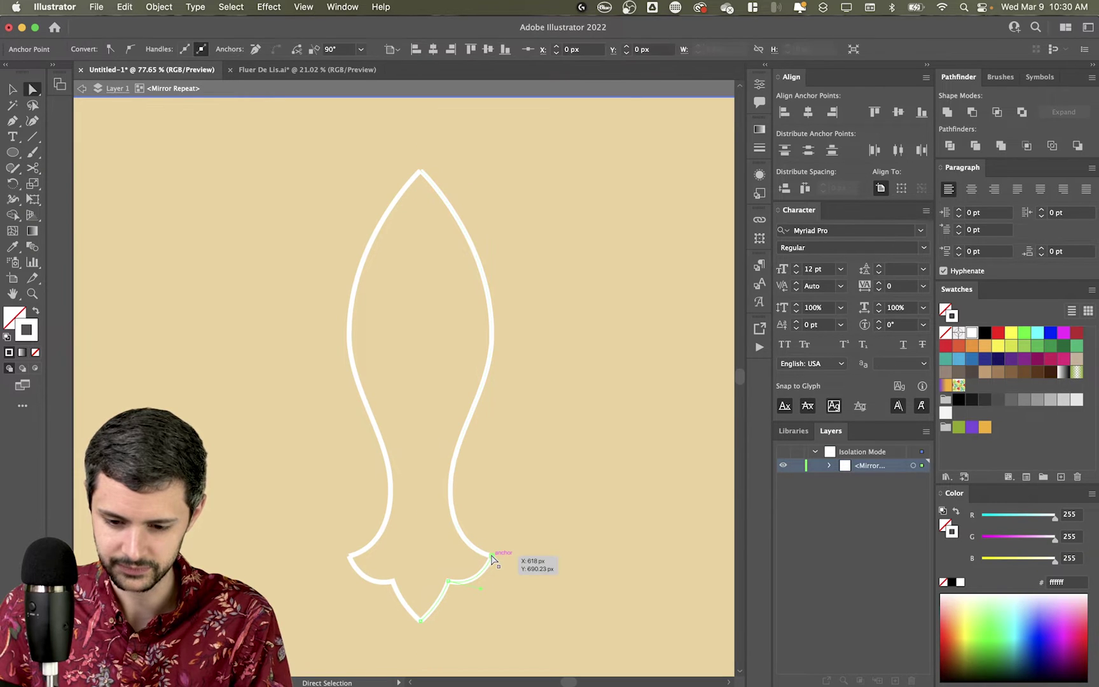
pyautogui.press('p')
pyautogui.click(493, 556)
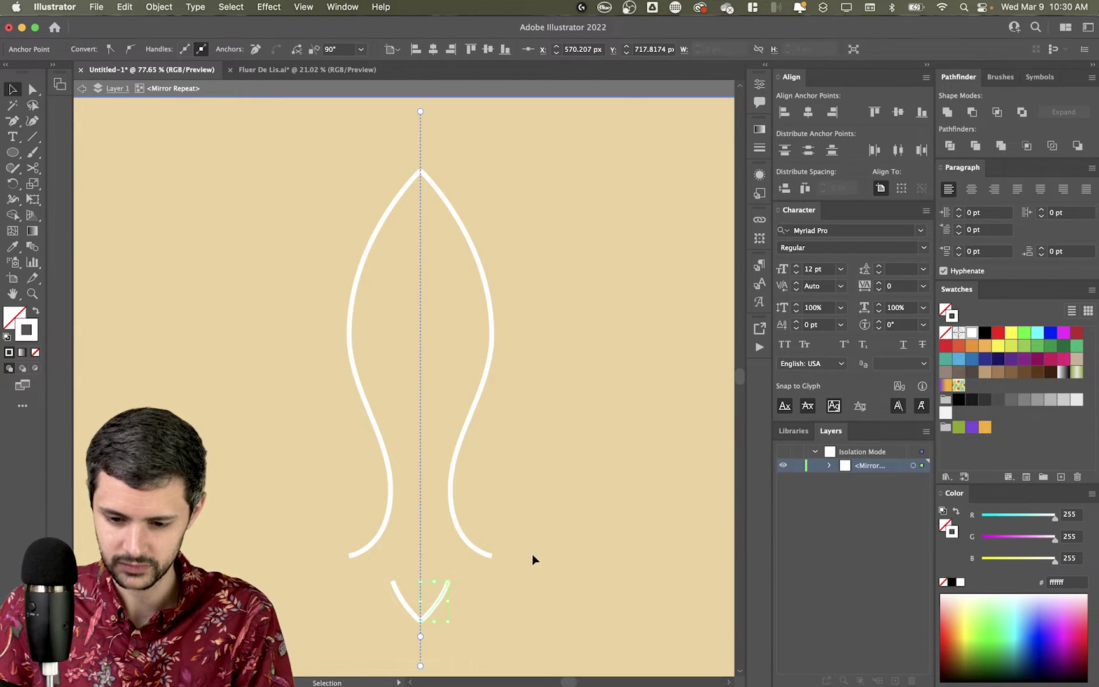
pyautogui.press('Escape')
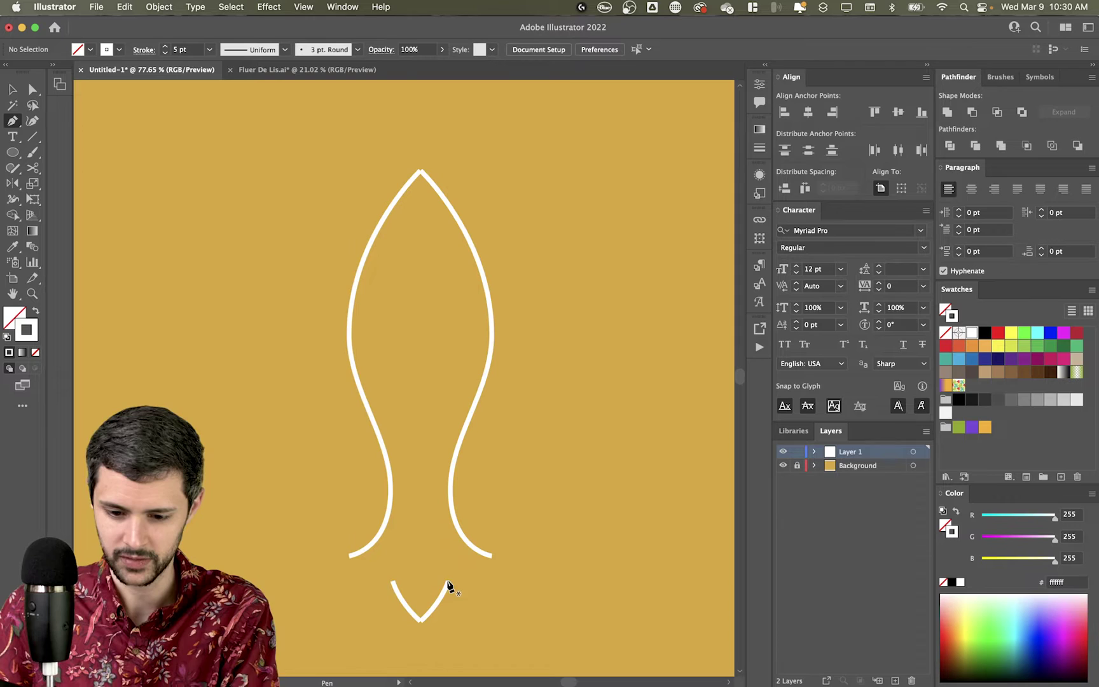
# Redraw the base curve and join it to the lower-right endpoint
pyautogui.moveTo(448, 582); pyautogui.dragTo(481, 581)
pyautogui.click(492, 556)
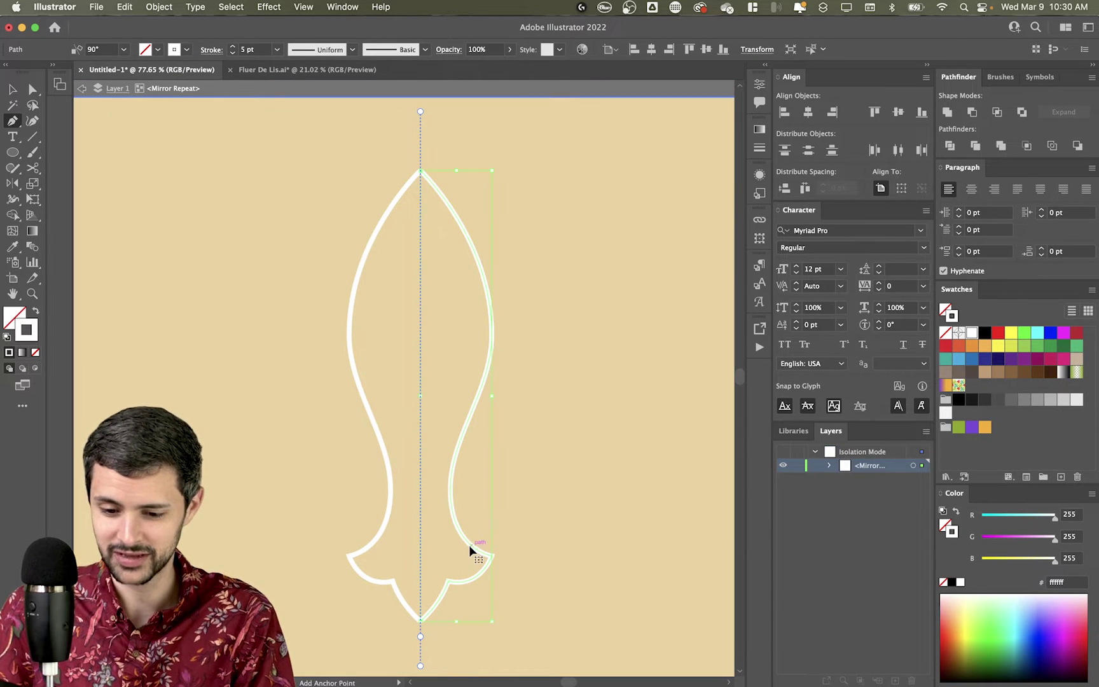
pyautogui.doubleClick(470, 546)
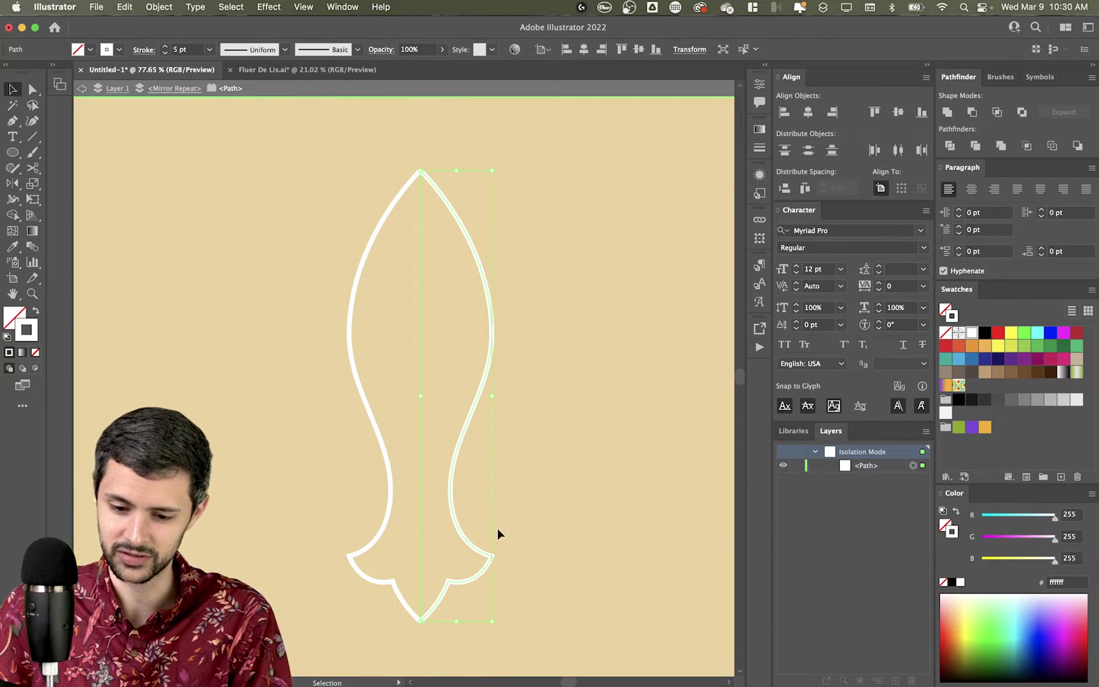
pyautogui.click(185, 89)
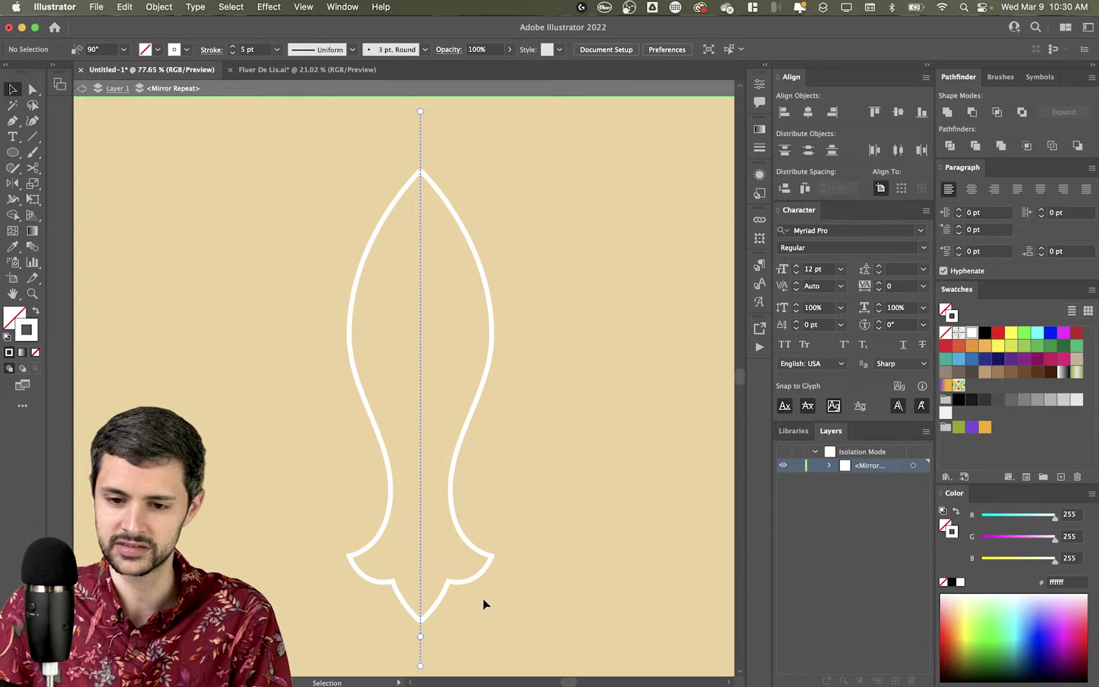
pyautogui.press('p')
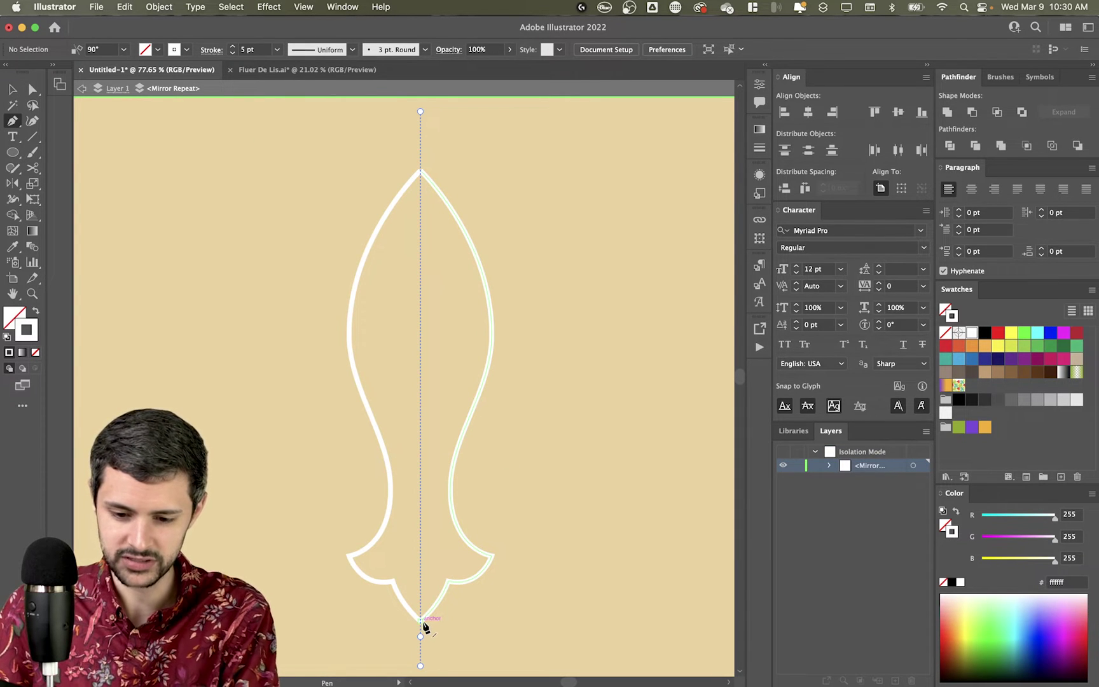
pyautogui.moveTo(422, 621); pyautogui.dragTo(399, 575)
pyautogui.press('p')
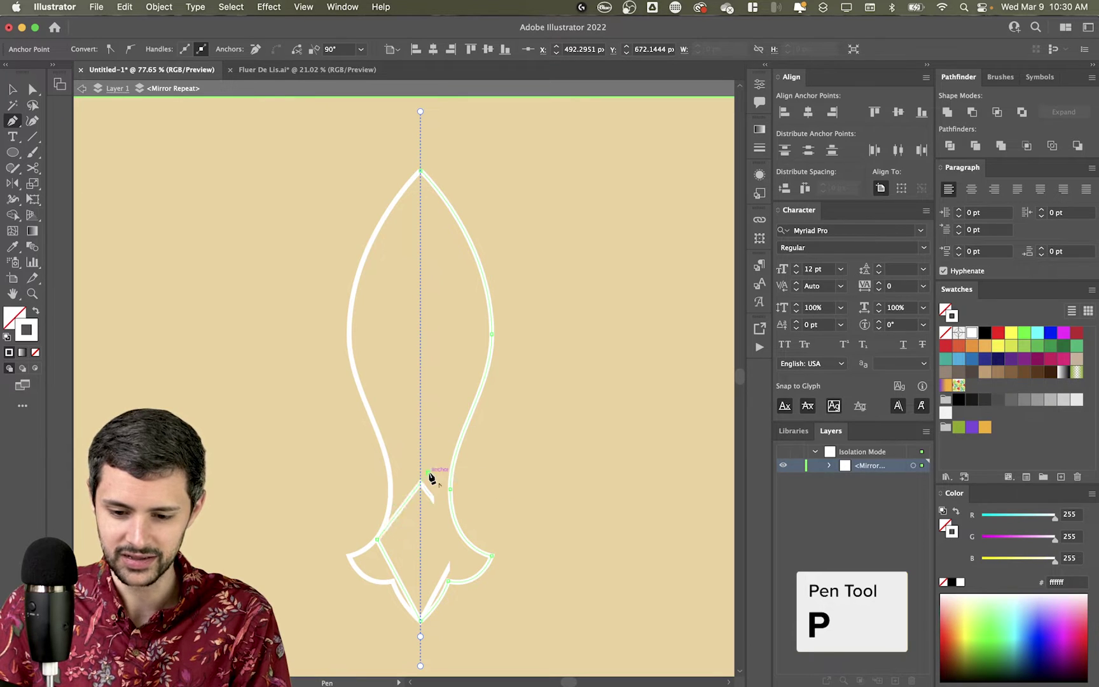
pyautogui.moveTo(495, 415); pyautogui.dragTo(562, 474)
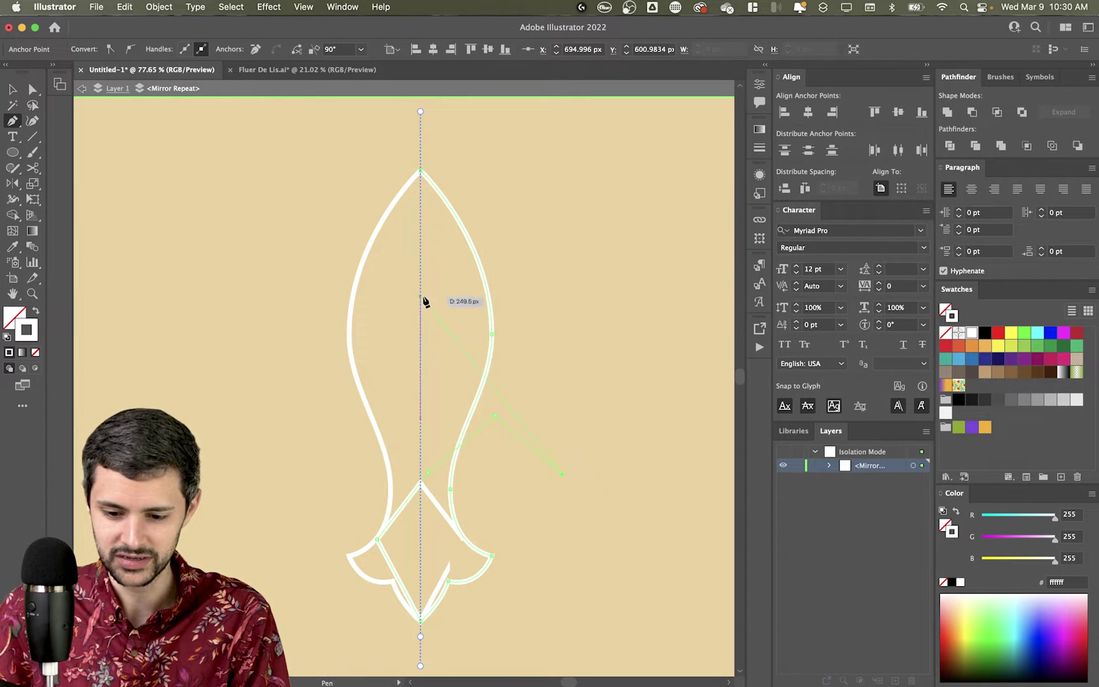
pyautogui.click(373, 306)
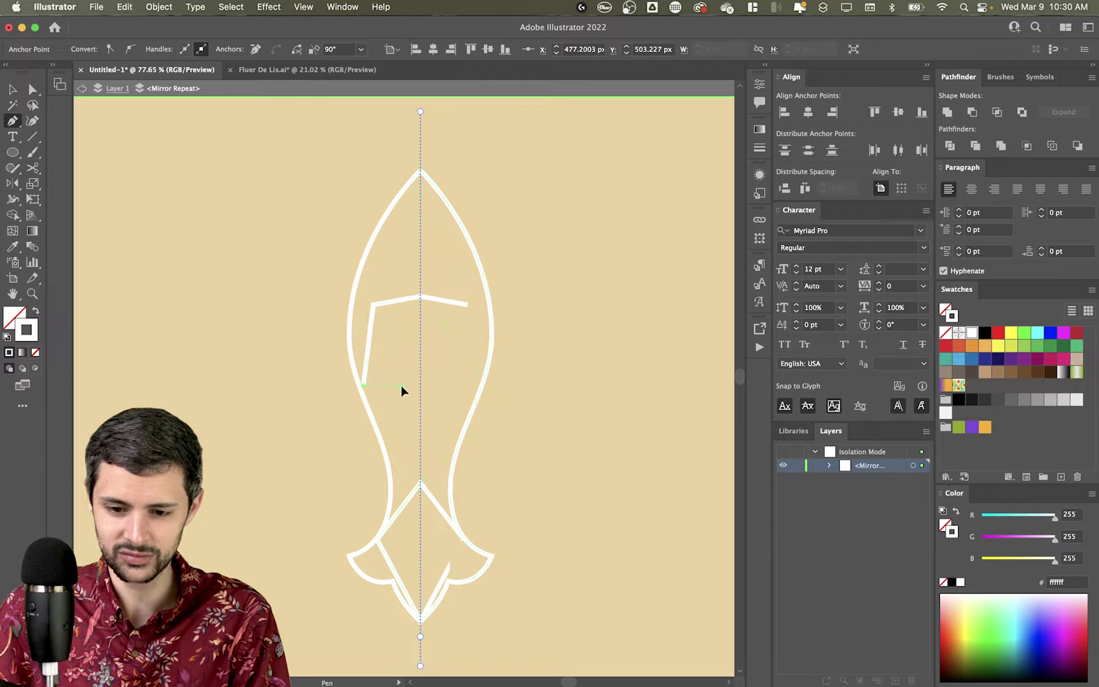
pyautogui.click(400, 385)
pyautogui.press('v')
pyautogui.doubleClick(575, 349)
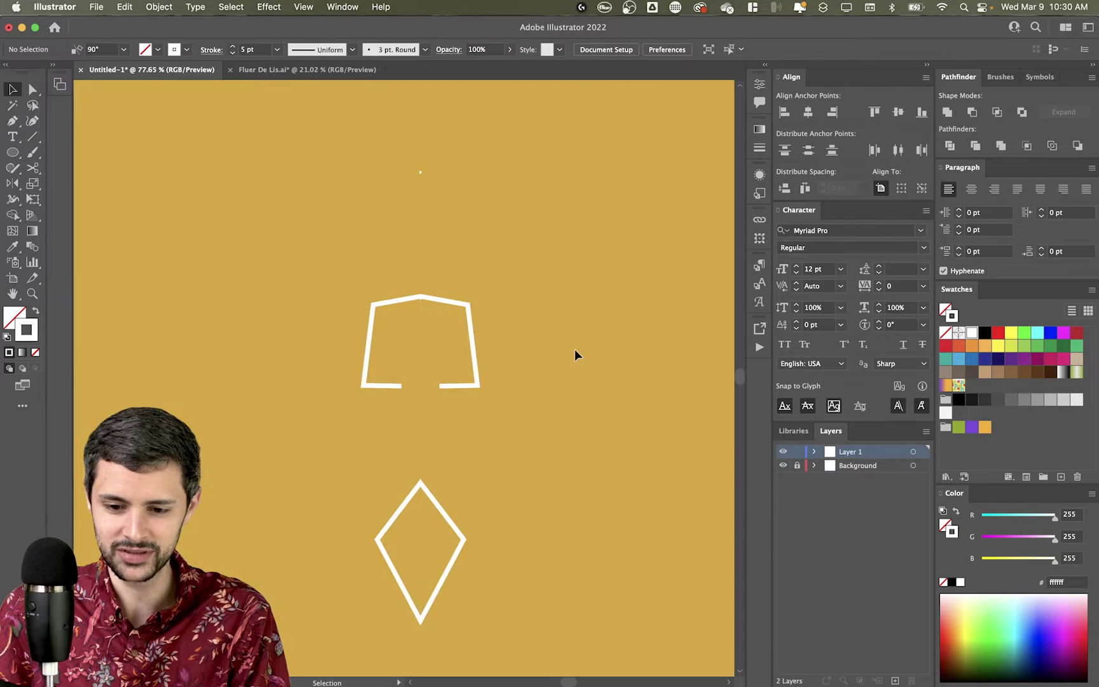
pyautogui.doubleClick(430, 504)
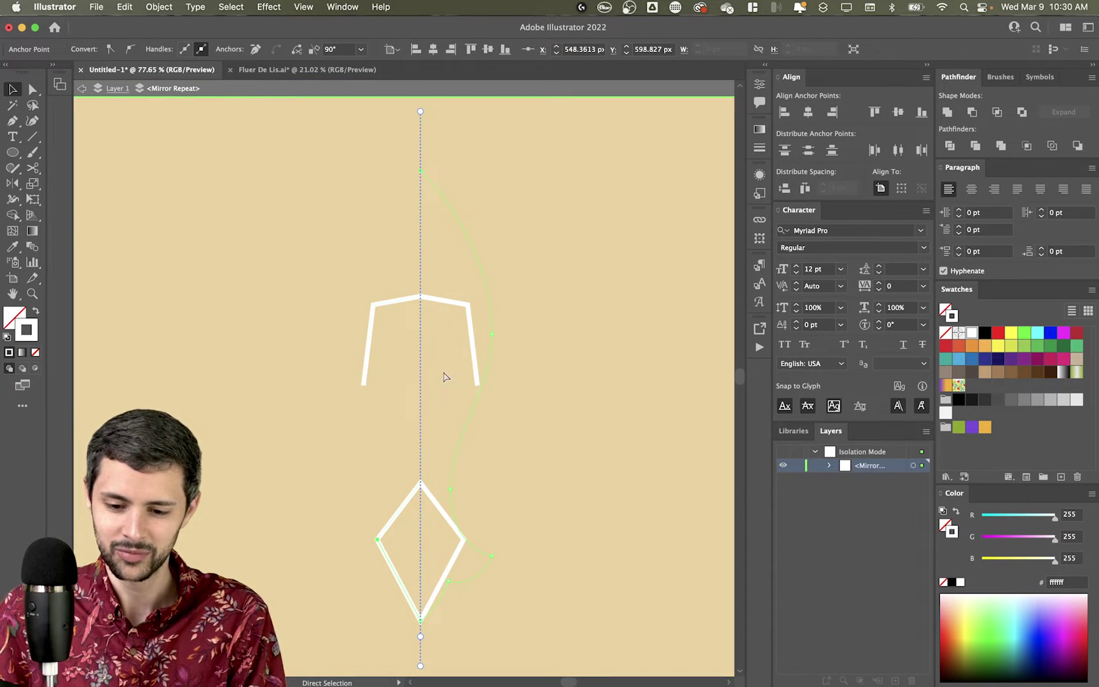
pyautogui.press('super+z')
pyautogui.press('super+z')
pyautogui.doubleClick(534, 414)
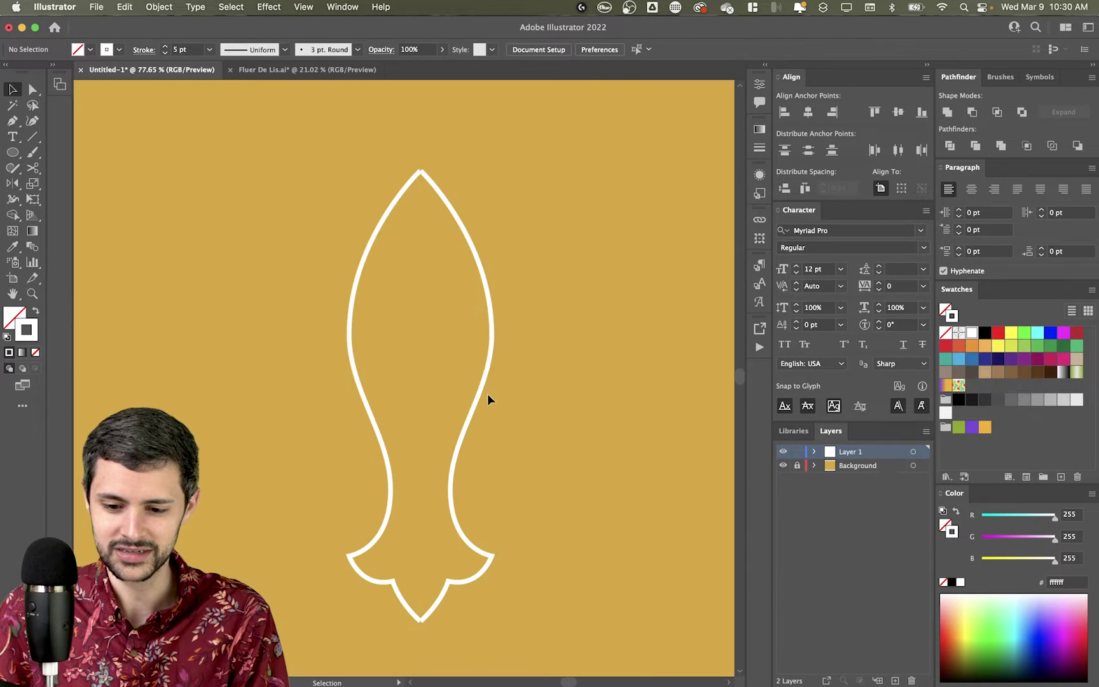
pyautogui.click(488, 395)
# Shift the right half across the centre line and back onto the axis, then exit isolation
pyautogui.doubleClick(488, 369)
pyautogui.moveTo(486, 367); pyautogui.dragTo(492, 367)
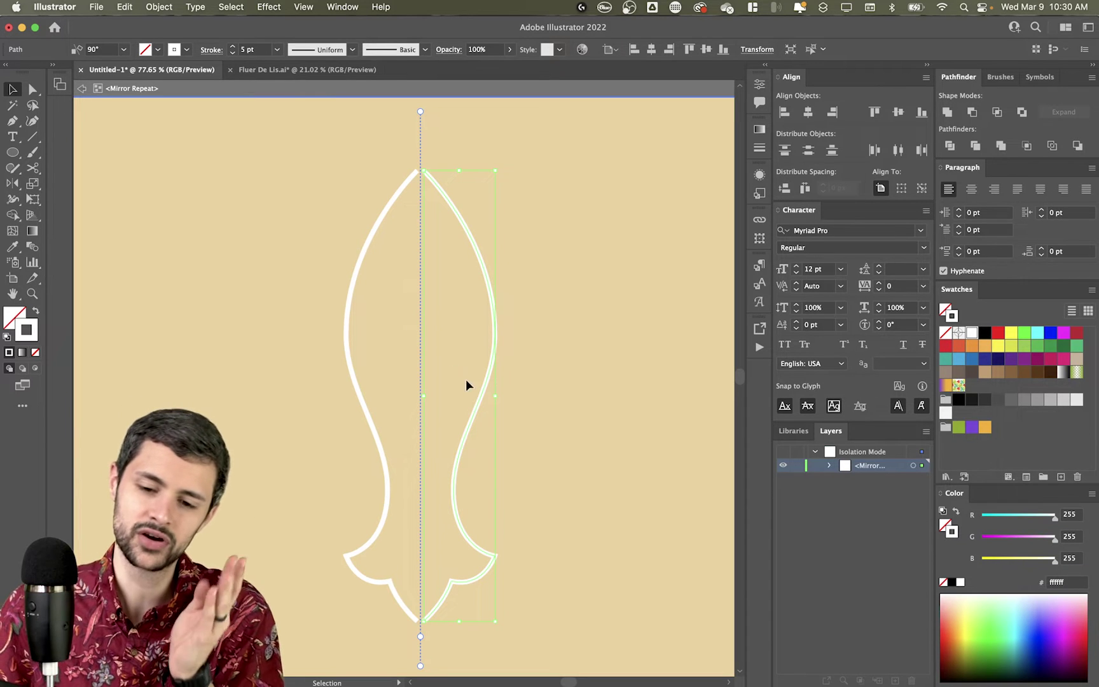
pyautogui.moveTo(473, 401); pyautogui.dragTo(451, 398)
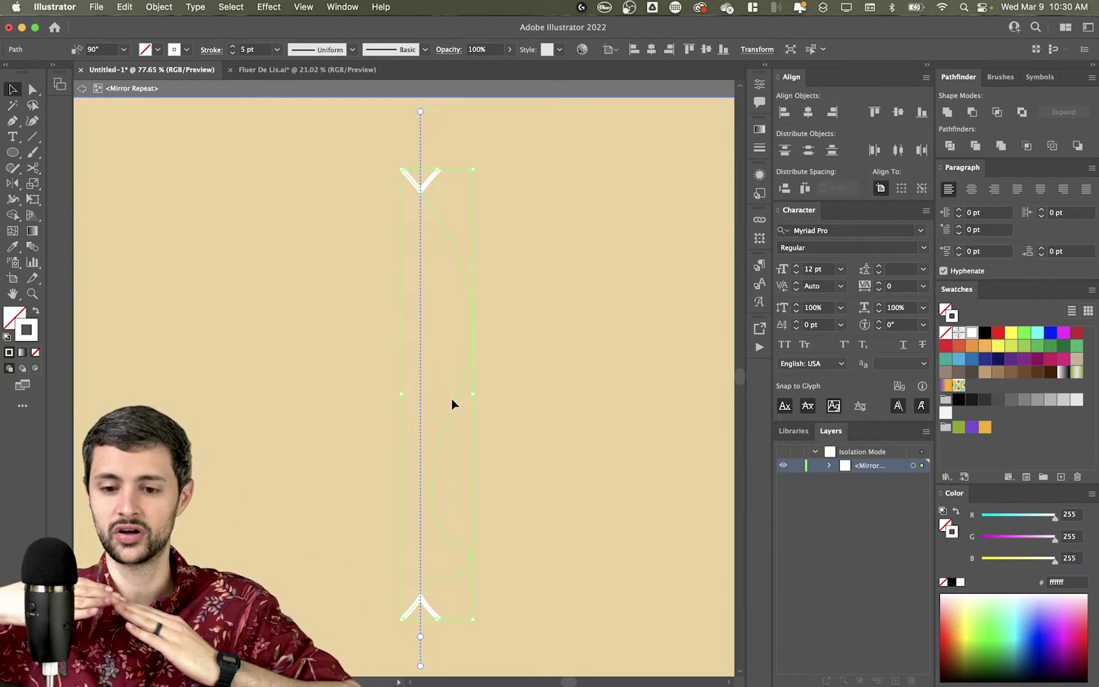
pyautogui.moveTo(468, 410); pyautogui.dragTo(484, 410)
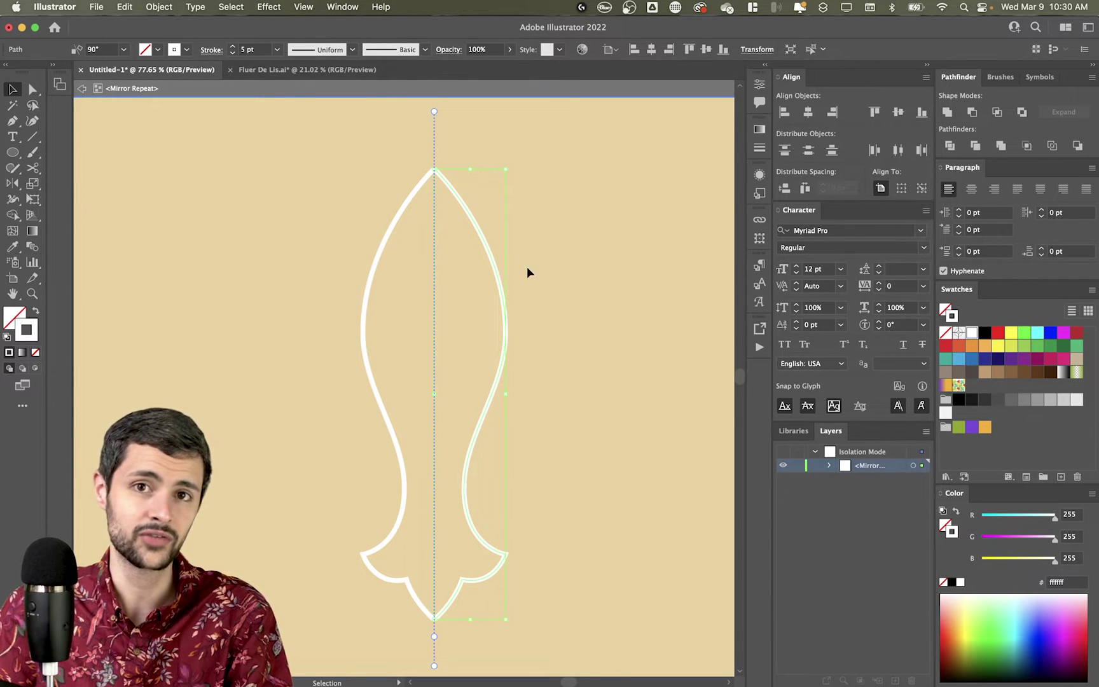
pyautogui.doubleClick(574, 345)
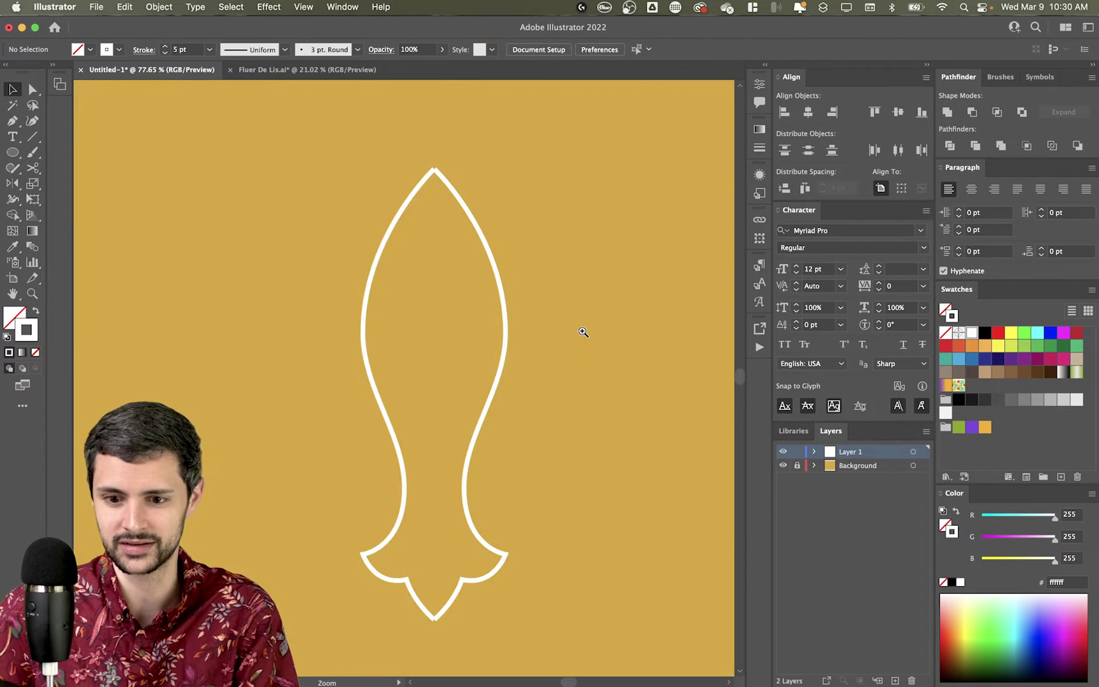
# Release the Mirror Repeat via Object > Repeat > Release, leaving one half path
pyautogui.moveTo(582, 332); pyautogui.dragTo(461, 368)
pyautogui.click(158, 7)
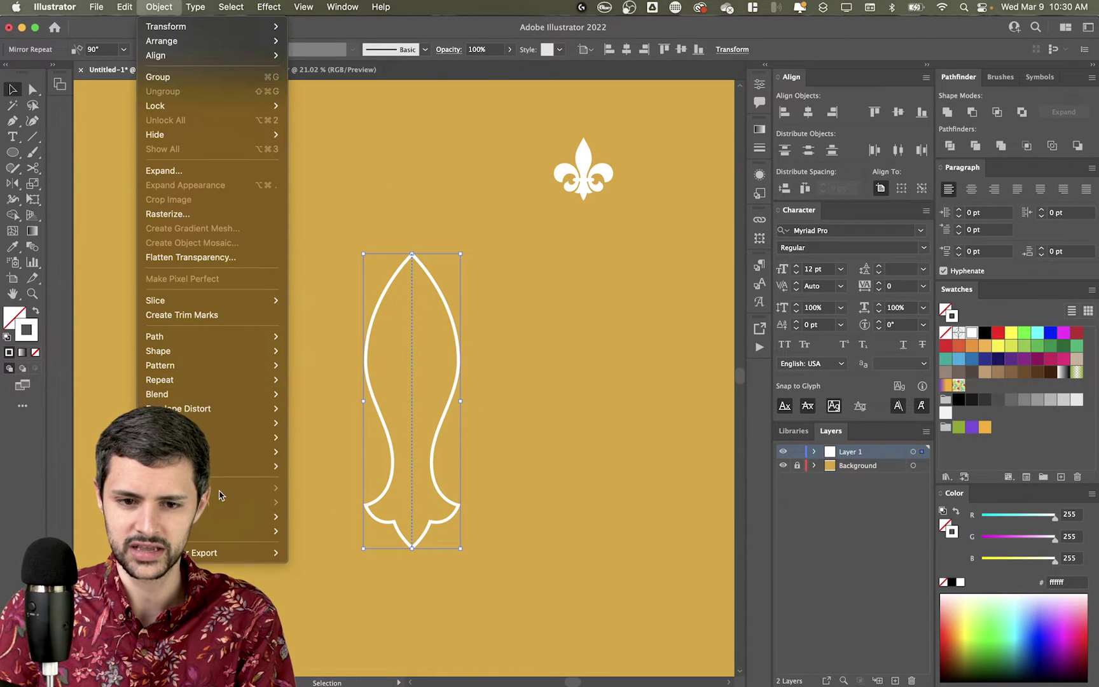
pyautogui.moveTo(213, 382)
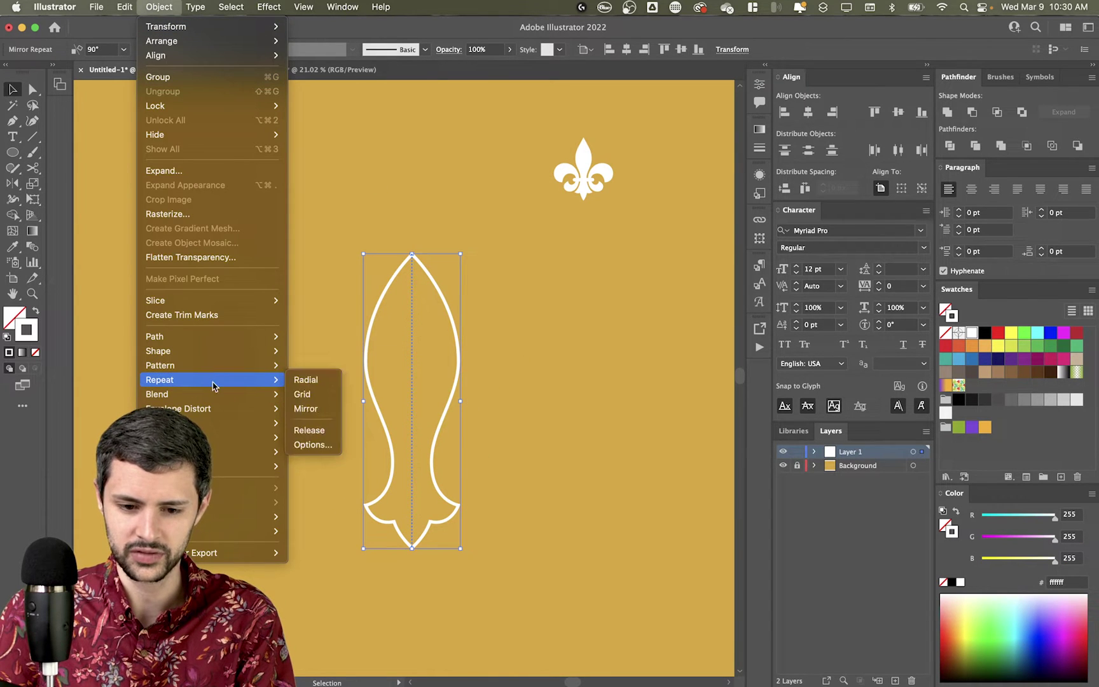
pyautogui.click(309, 431)
pyautogui.click(499, 397)
pyautogui.moveTo(441, 354)
pyautogui.mouseDown()
pyautogui.moveTo(486, 365)
pyautogui.moveTo(522, 330)
pyautogui.moveTo(433, 359)
pyautogui.mouseUp()
# Give the half path a Transform effect with 1 copy and Reflect X ticked
pyautogui.press('alt+shift+super+e')
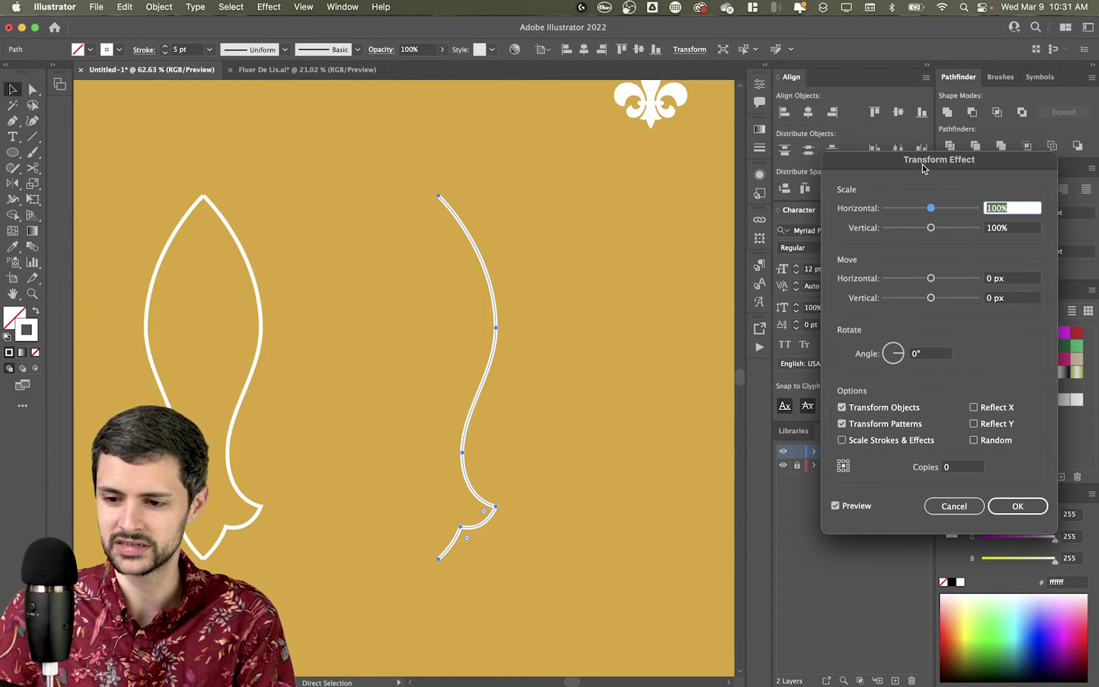
pyautogui.moveTo(925, 169); pyautogui.dragTo(805, 144)
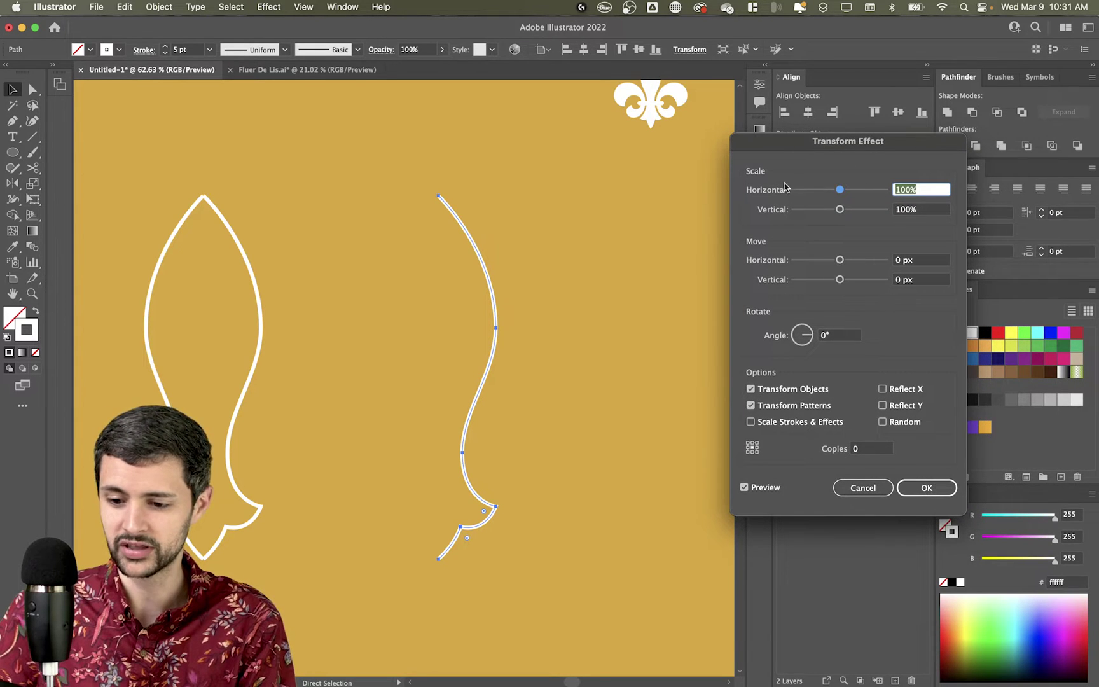
pyautogui.click(865, 449)
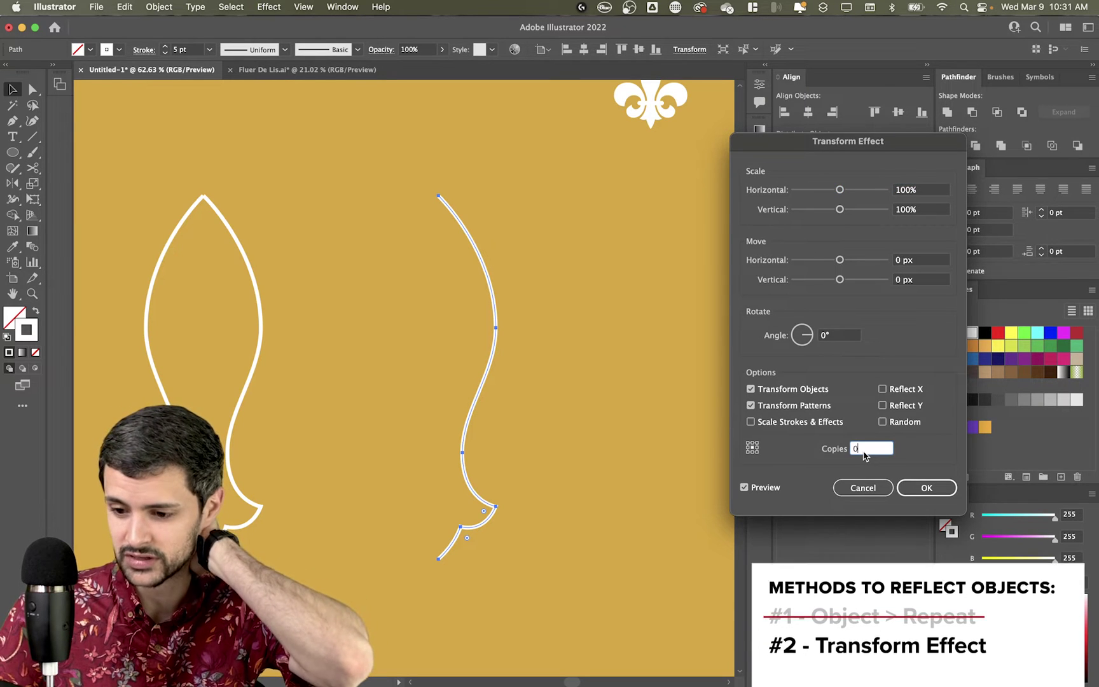
pyautogui.write('1')
pyautogui.click(883, 388)
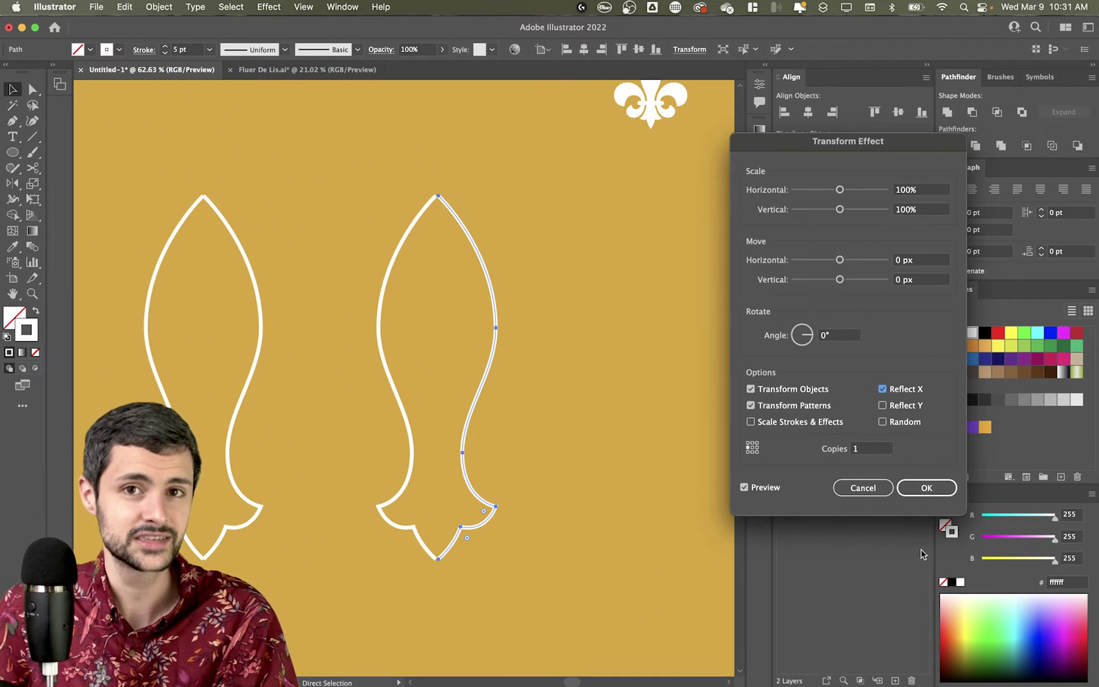
# Apply the reflected-copy effect, then select the half path and show its Appearance details
pyautogui.click(926, 488)
pyautogui.click(589, 312)
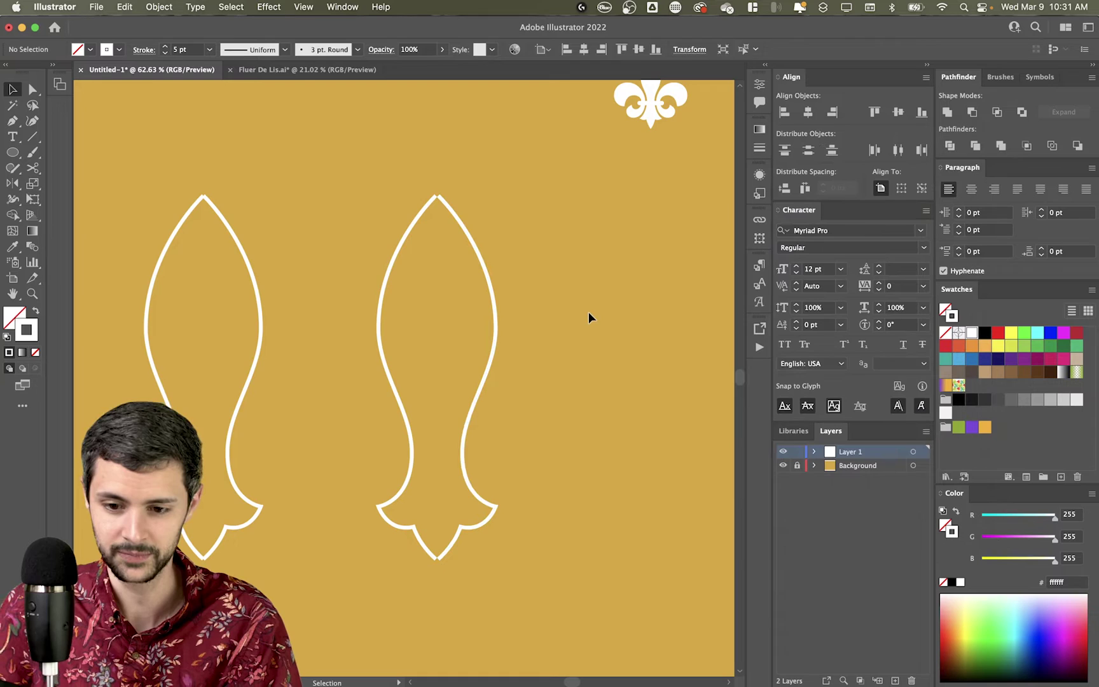
pyautogui.moveTo(466, 206); pyautogui.dragTo(853, 295)
pyautogui.moveTo(234, 92); pyautogui.dragTo(525, 266)
pyautogui.click(518, 281)
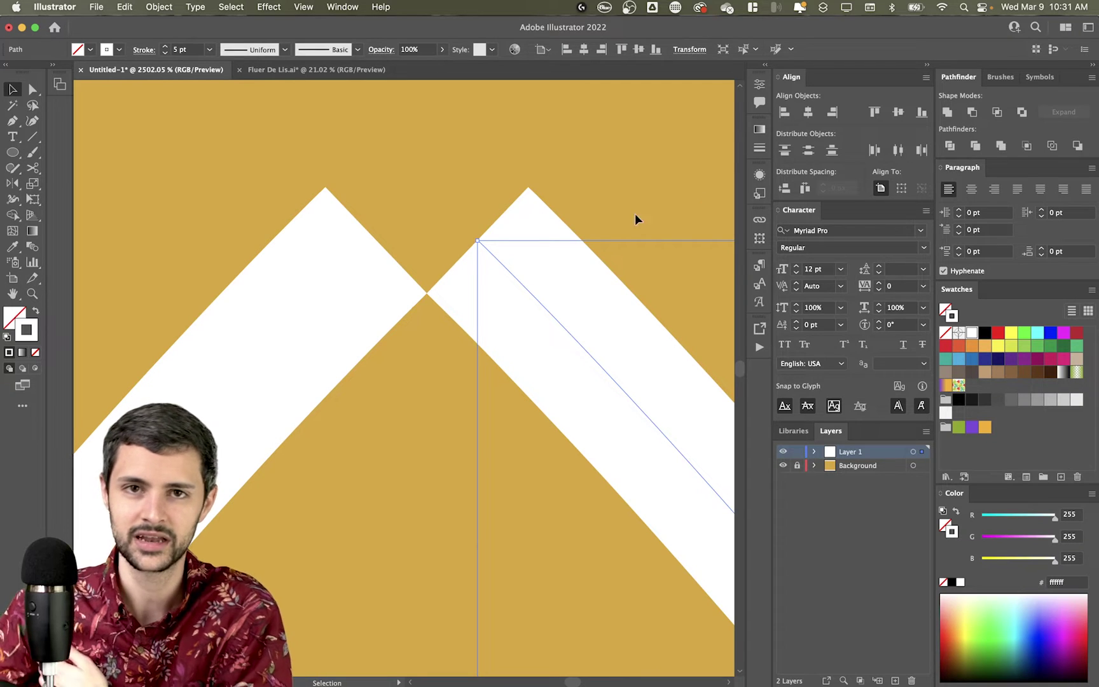
pyautogui.click(760, 175)
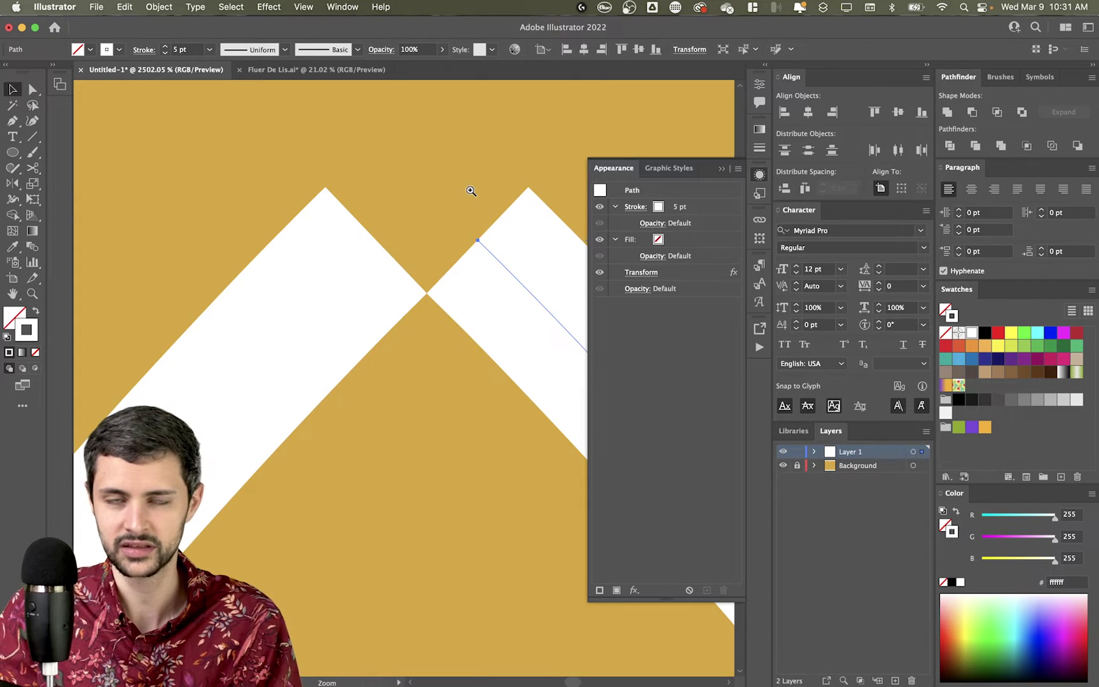
# Raise the half path's white stroke weight to 37 pt
pyautogui.moveTo(470, 191); pyautogui.dragTo(366, 165)
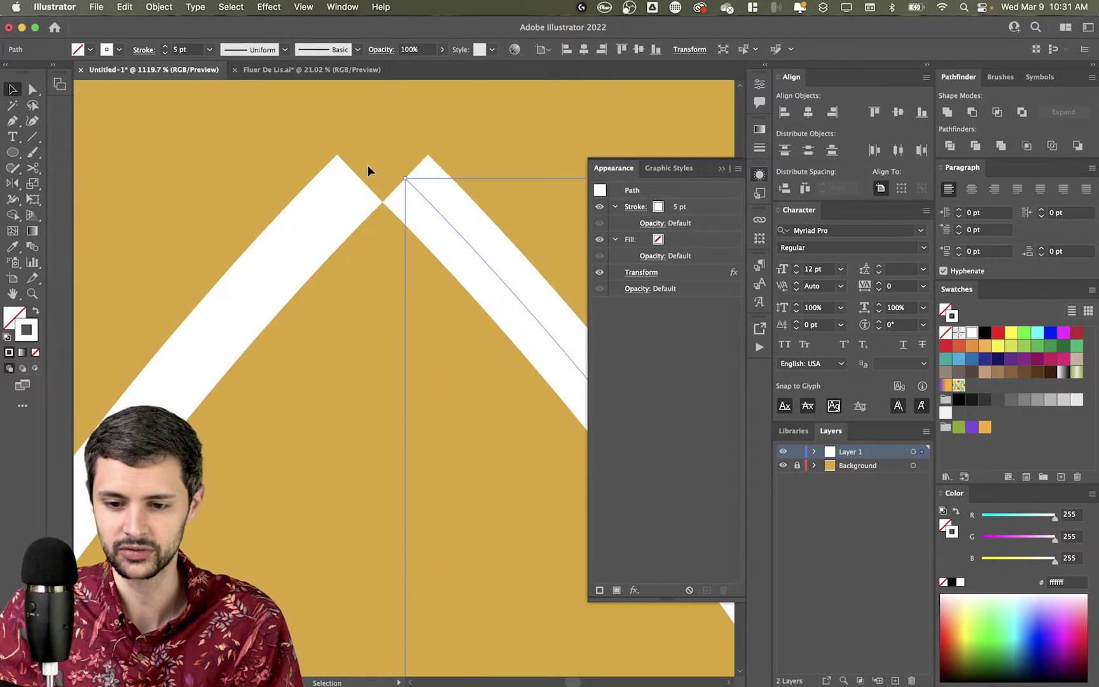
pyautogui.click(165, 46)
pyautogui.click(164, 47)
pyautogui.click(164, 47)
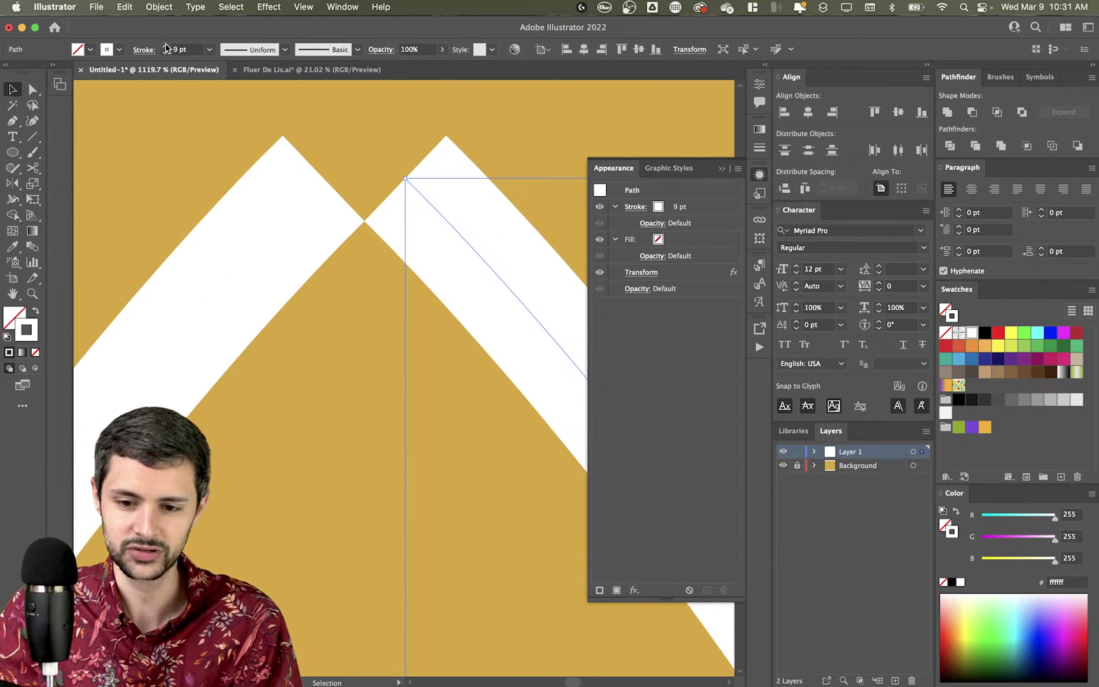
pyautogui.click(165, 46)
pyautogui.click(165, 47)
pyautogui.scroll(-15, 430, 269)
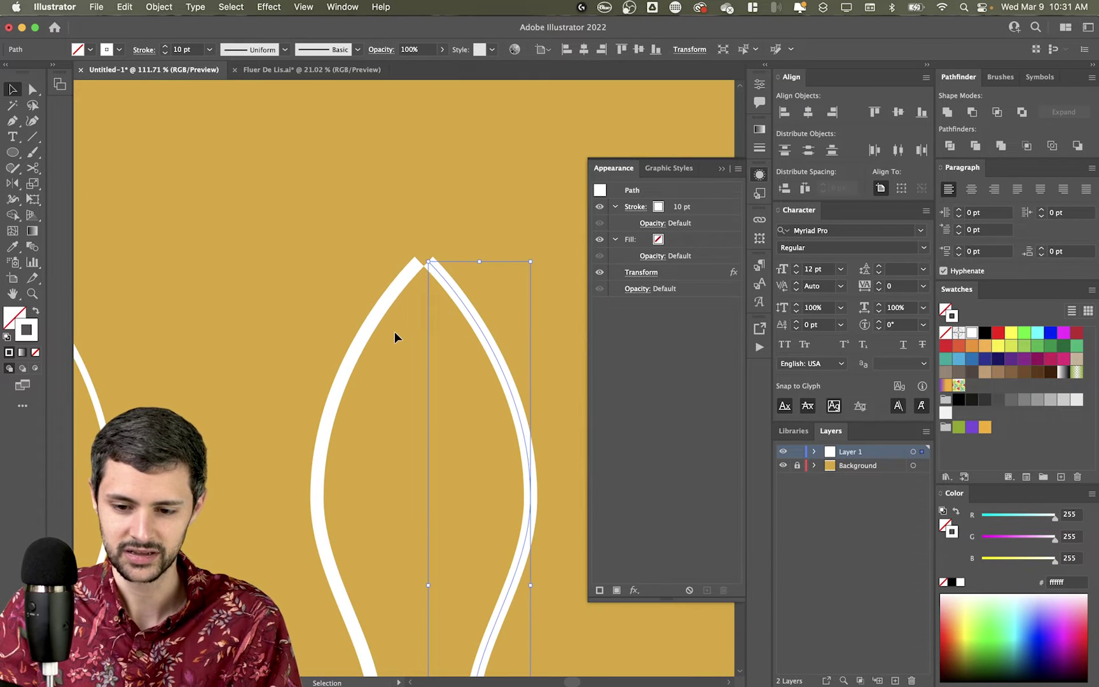
pyautogui.click(165, 54)
pyautogui.click(165, 54)
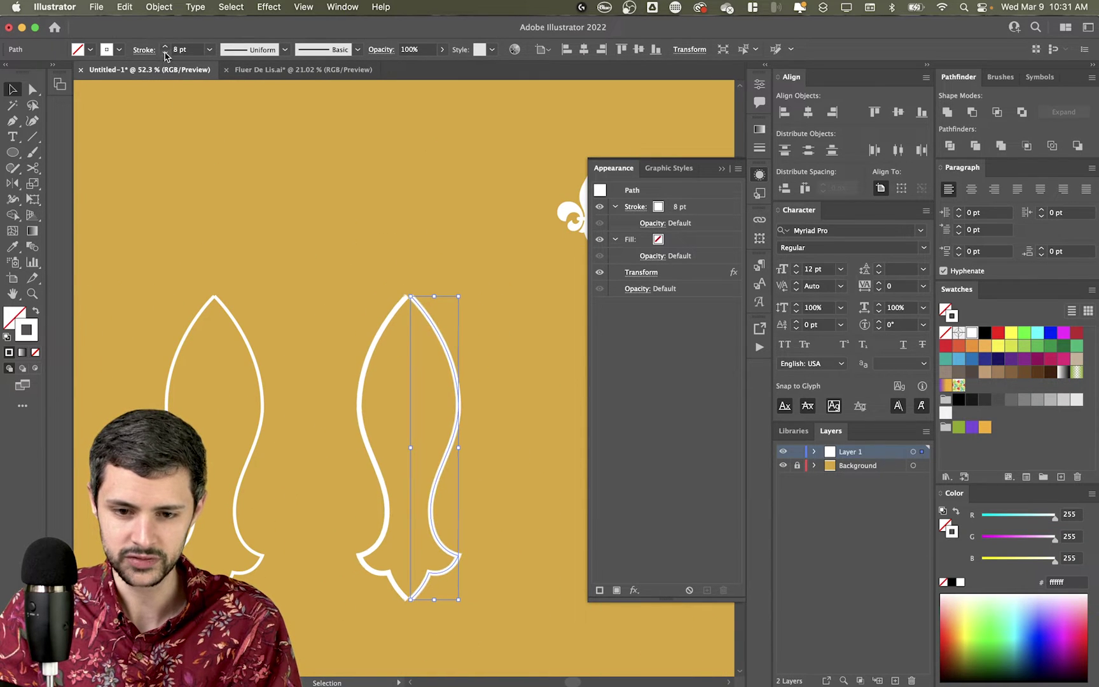
pyautogui.click(165, 55)
pyautogui.click(165, 54)
pyautogui.click(165, 54)
pyautogui.click(165, 54)
pyautogui.click(165, 54)
pyautogui.click(165, 54)
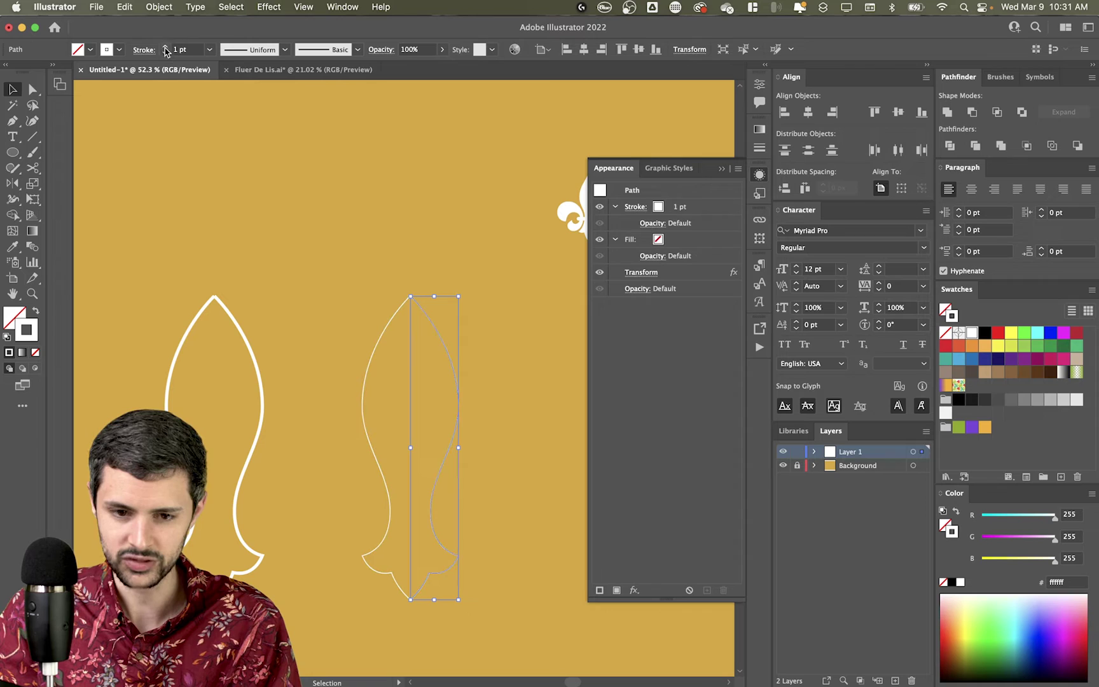
pyautogui.click(165, 48)
pyautogui.click(165, 47)
pyautogui.click(165, 47)
pyautogui.click(165, 47)
pyautogui.click(164, 47)
pyautogui.click(165, 47)
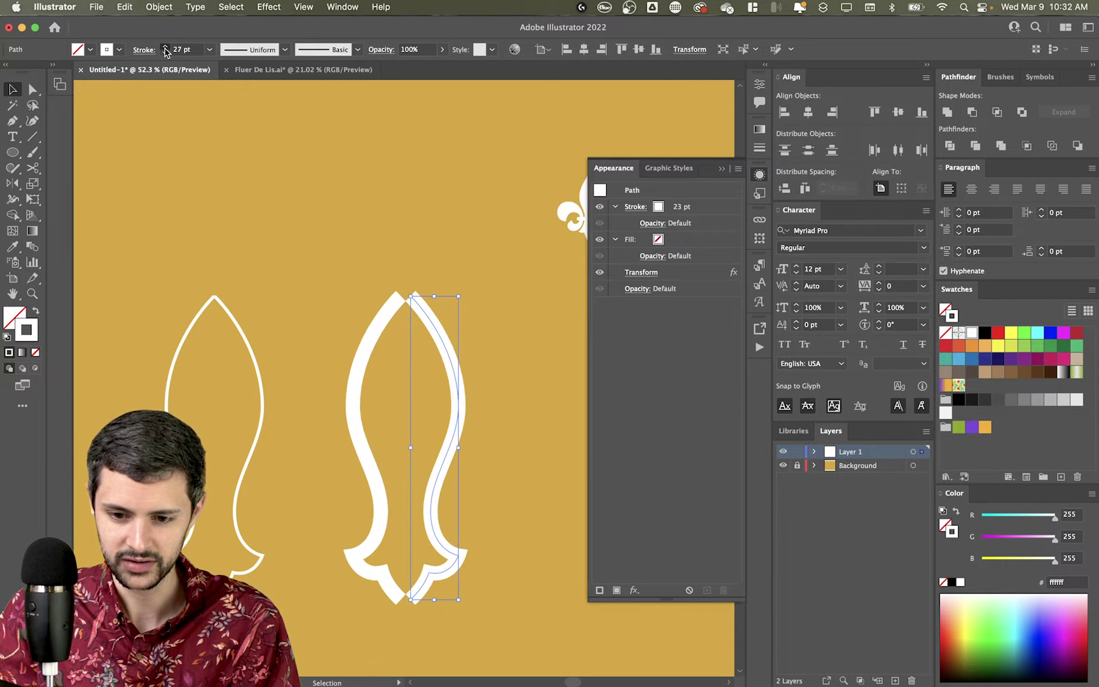
pyautogui.click(165, 47)
pyautogui.click(165, 47)
pyautogui.click(165, 47)
pyautogui.click(165, 47)
pyautogui.click(434, 191)
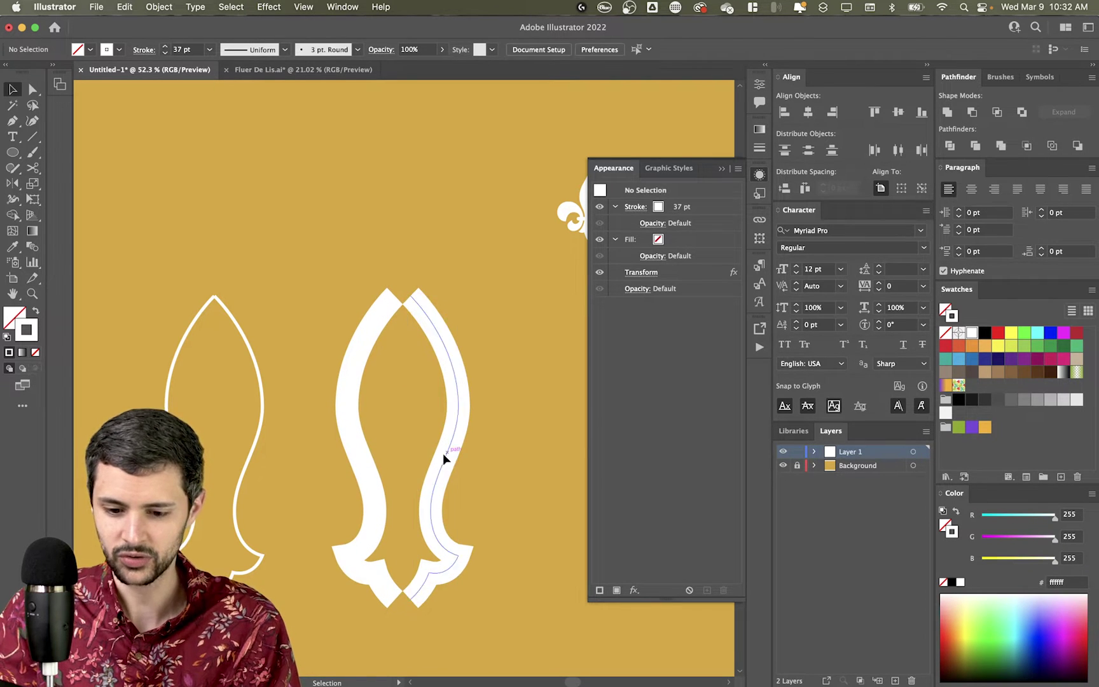
# Zoom out to the whole thick fleur and select its right half path
pyautogui.scroll(3, 443, 453)
pyautogui.scroll(-1, 424, 456)
pyautogui.scroll(6, 387, 180)
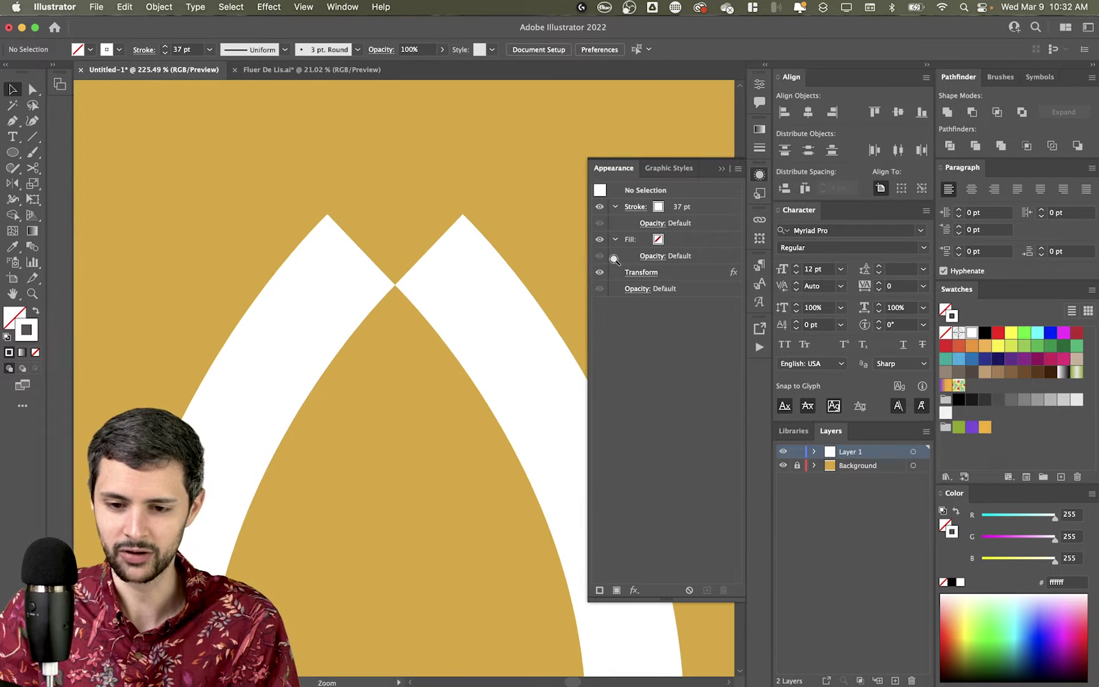
pyautogui.moveTo(416, 247); pyautogui.dragTo(223, 252)
pyautogui.press('v')
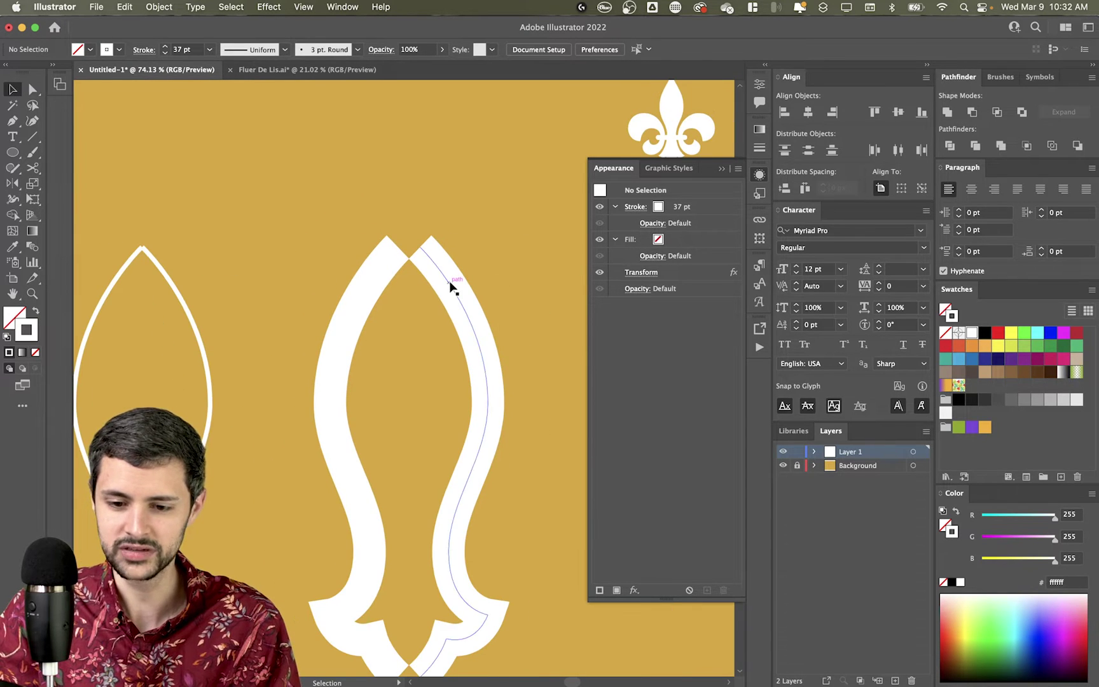
pyautogui.click(450, 282)
pyautogui.moveTo(451, 282); pyautogui.dragTo(480, 237)
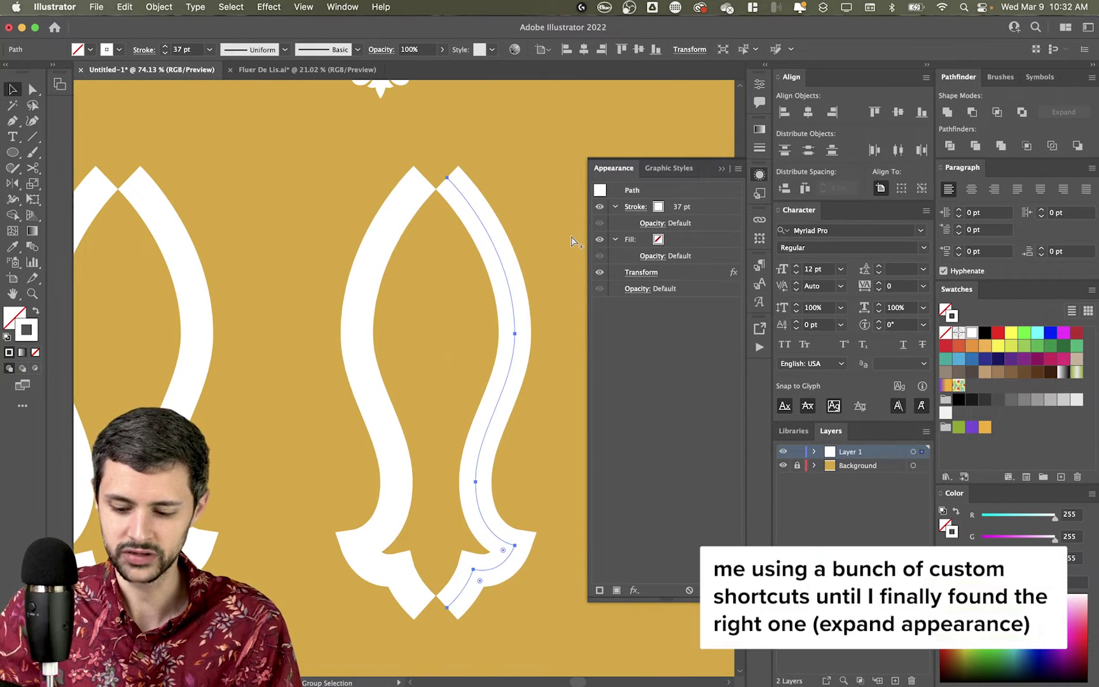
# Expand the reflected copy's appearance into real paths
pyautogui.press('super+shift+o')
pyautogui.press('super+shift+e')
pyautogui.press('super+z')
pyautogui.press('super+z')
pyautogui.press('super+shift+o')
pyautogui.press('super+z')
pyautogui.press('super+shift+e')
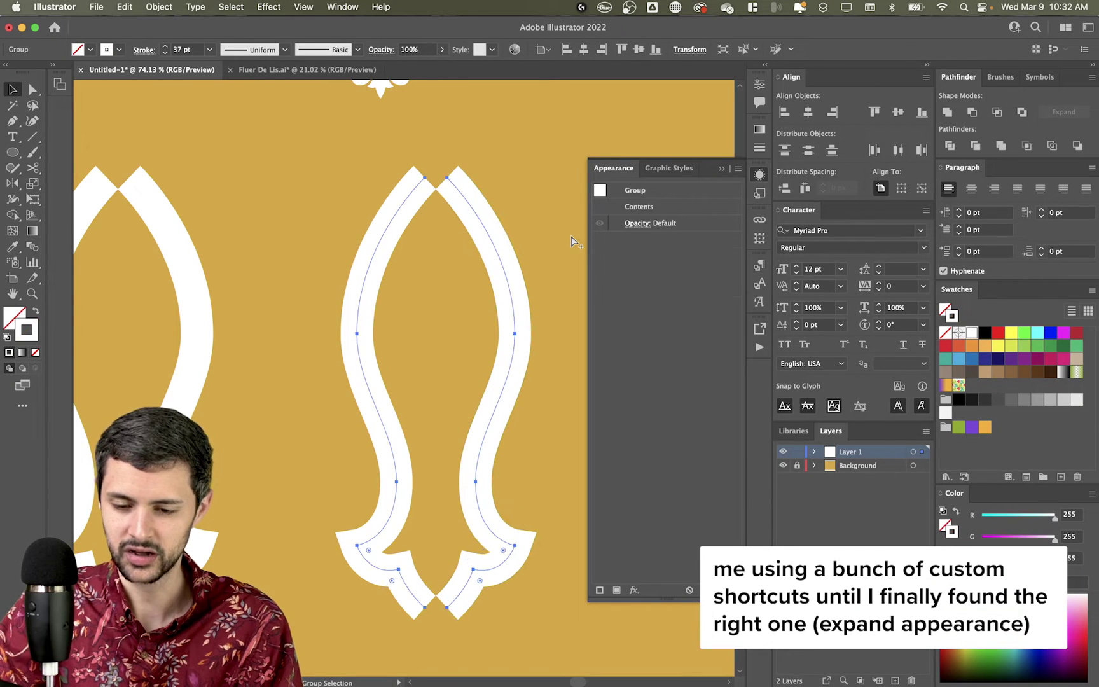
# Join the two split top endpoints of the petal into one tip
pyautogui.moveTo(457, 153); pyautogui.dragTo(662, 156)
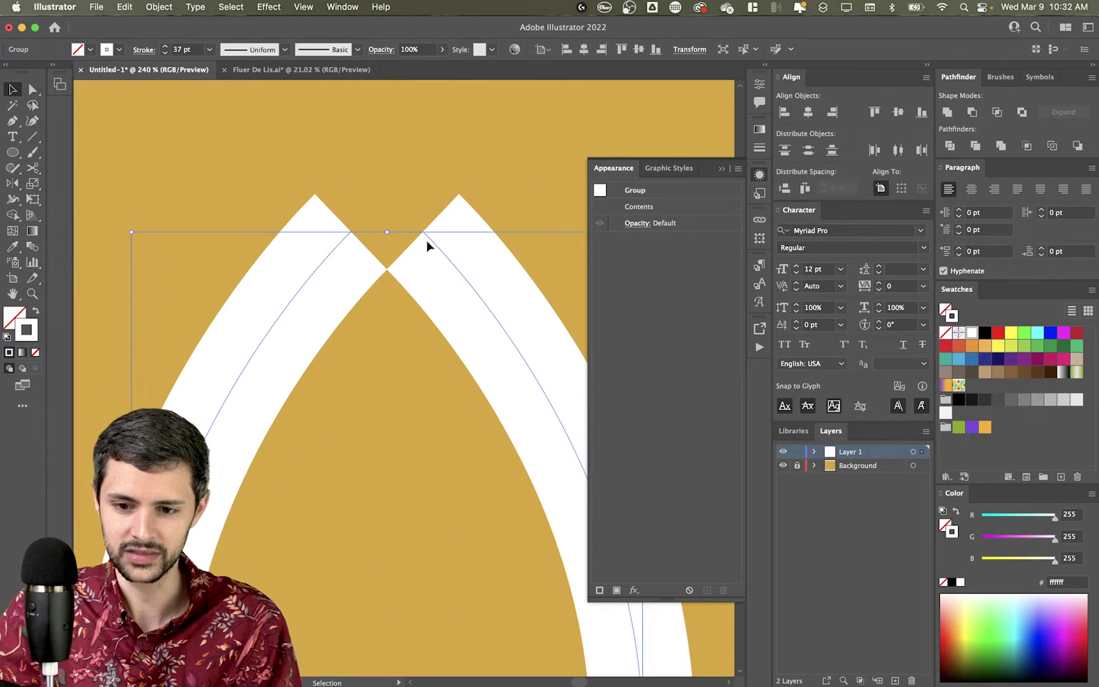
pyautogui.press('a')
pyautogui.click(424, 232)
pyautogui.keyDown('shift'); pyautogui.click(353, 232); pyautogui.keyUp('shift')
pyautogui.press('super+j')
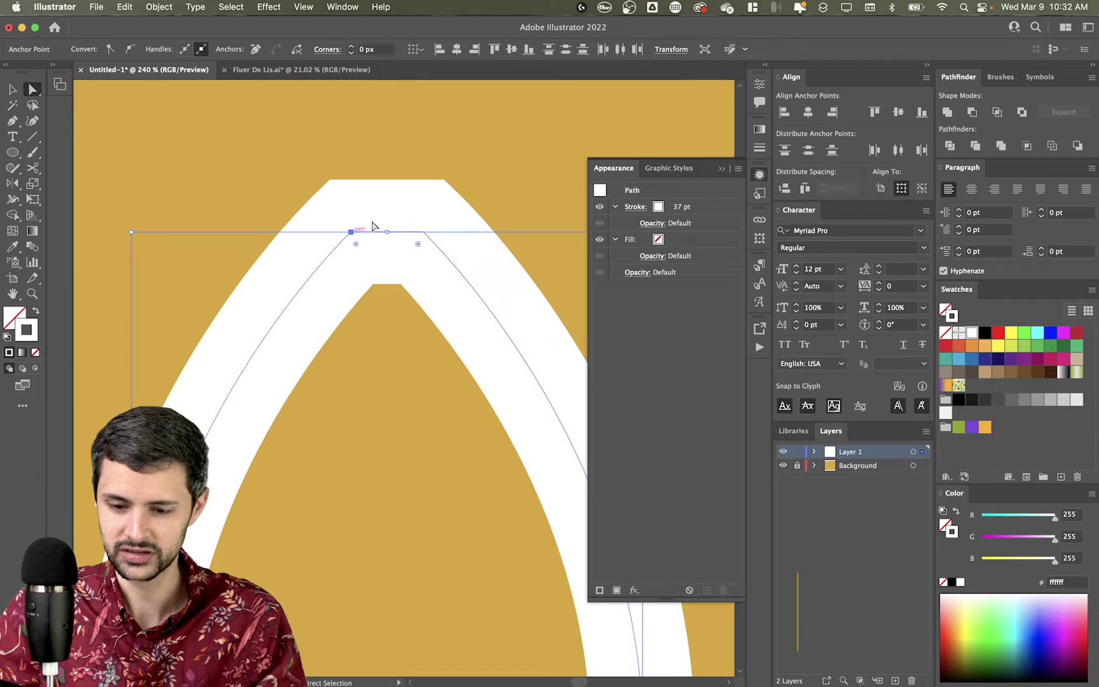
pyautogui.press('v')
pyautogui.click(479, 185)
pyautogui.moveTo(506, 221); pyautogui.dragTo(478, 220)
# Join the petal's two bottom endpoints into a flat base
pyautogui.scroll(-6, 479, 220)
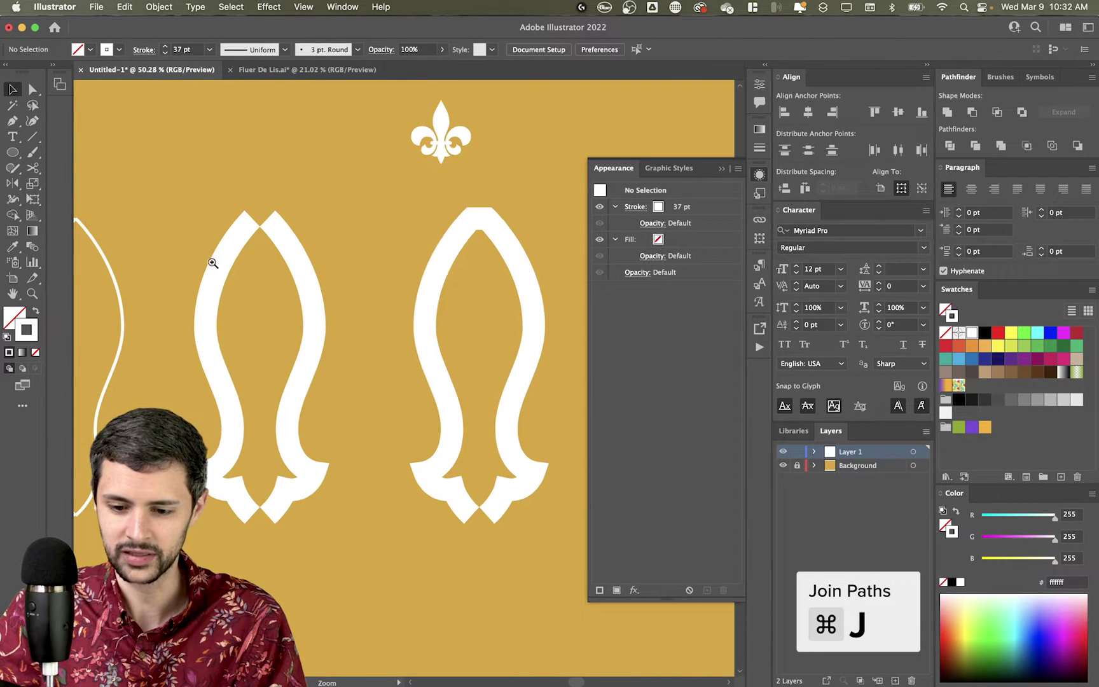
pyautogui.moveTo(472, 505); pyautogui.dragTo(473, 504)
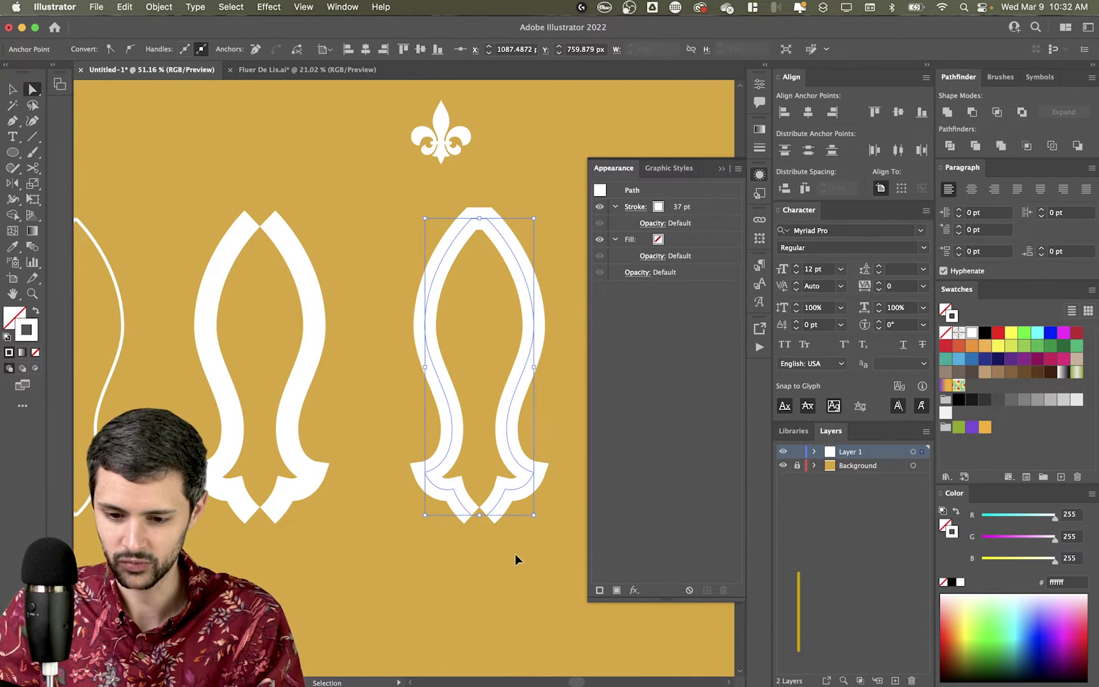
pyautogui.moveTo(515, 552); pyautogui.dragTo(459, 506)
pyautogui.press('super+j')
# Delete the rightmost petal copy and select the mirrored middle petal
pyautogui.press('v')
pyautogui.click(536, 547)
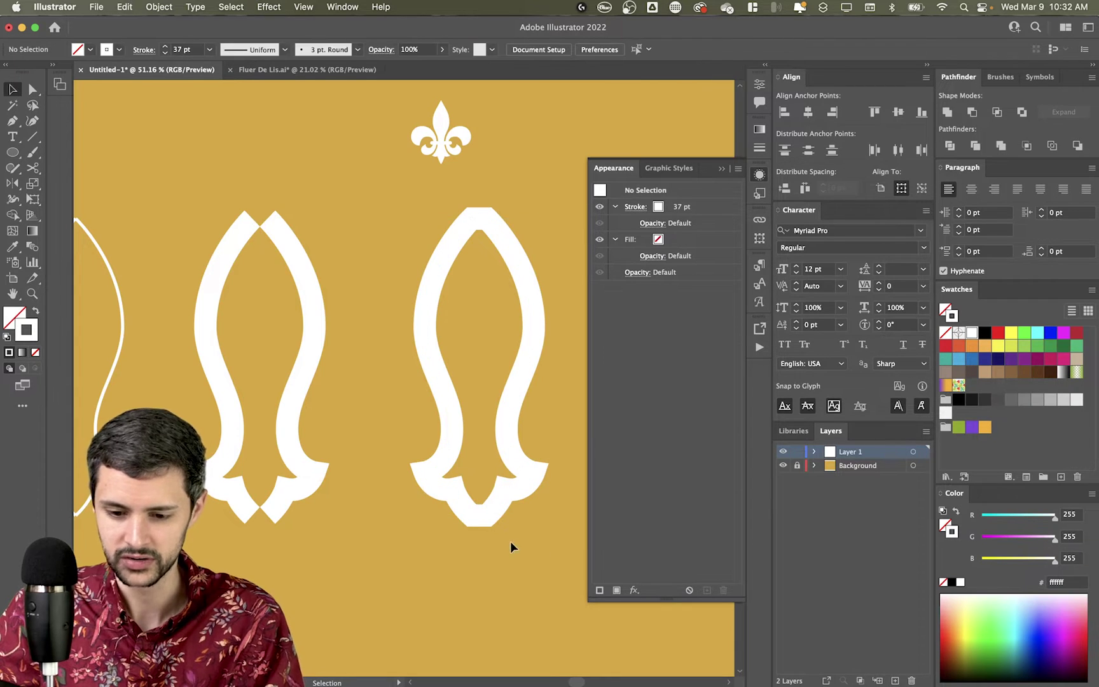
pyautogui.scroll(-1, 512, 537)
pyautogui.click(459, 478)
pyautogui.press('BackSpace')
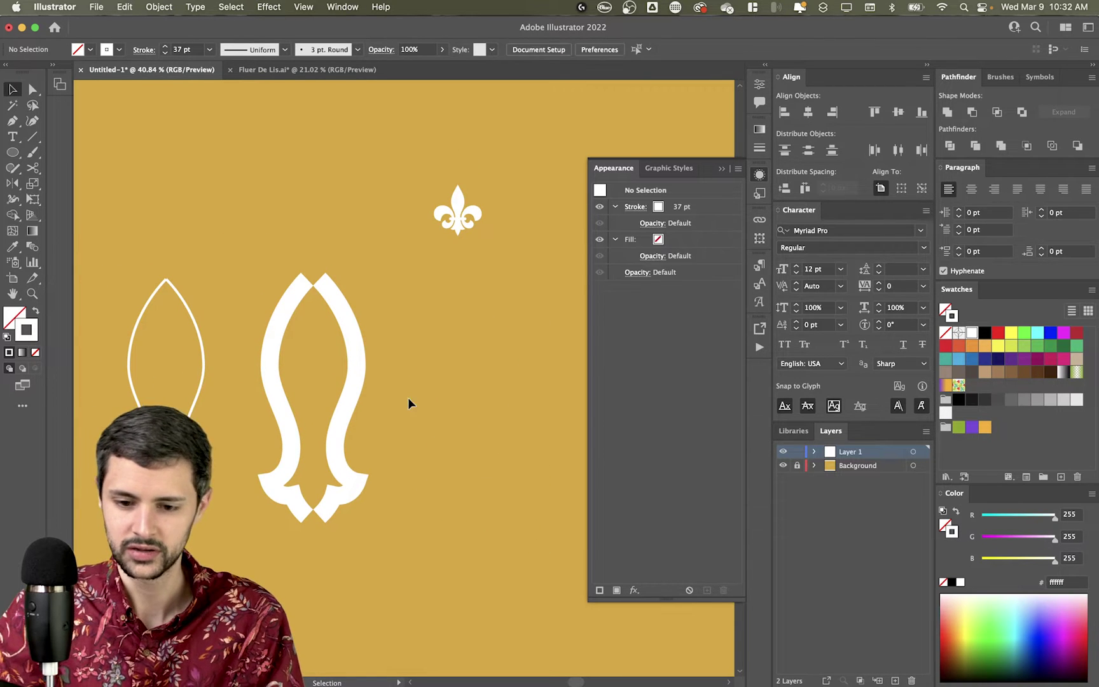
pyautogui.click(302, 327)
# Set the middle petal's stroke weight to 5 pt
pyautogui.click(195, 50)
pyautogui.write('5')
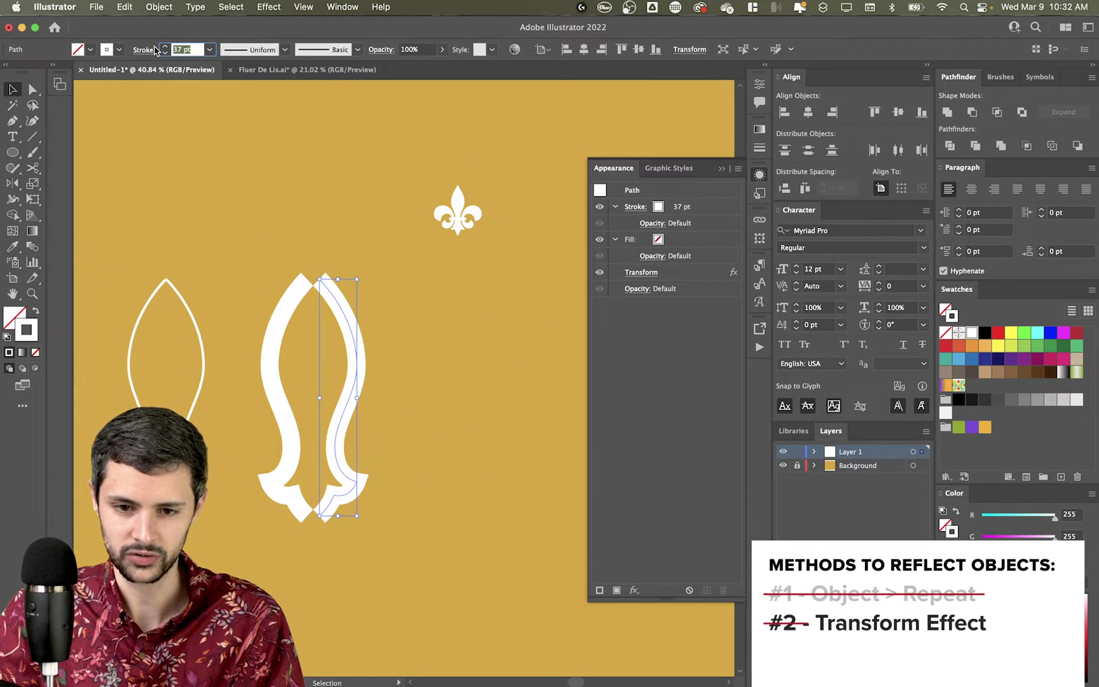
pyautogui.press('Return')
pyautogui.click(236, 199)
pyautogui.moveTo(329, 362); pyautogui.dragTo(386, 365)
pyautogui.moveTo(387, 365); pyautogui.dragTo(458, 370)
pyautogui.click(435, 350)
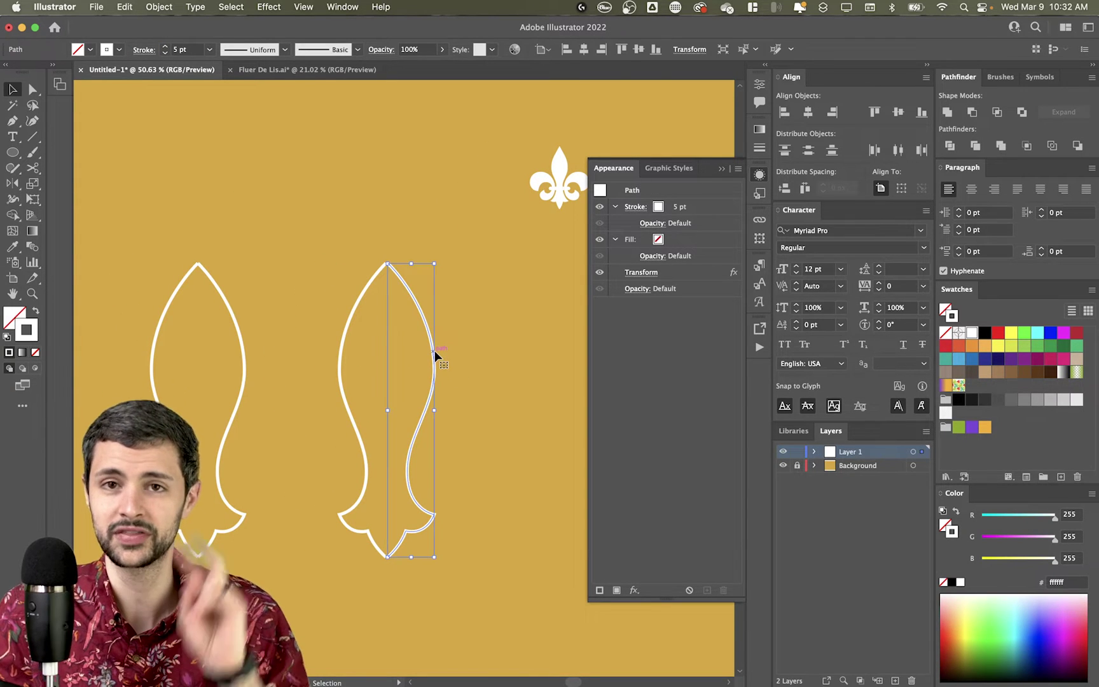
pyautogui.click(461, 340)
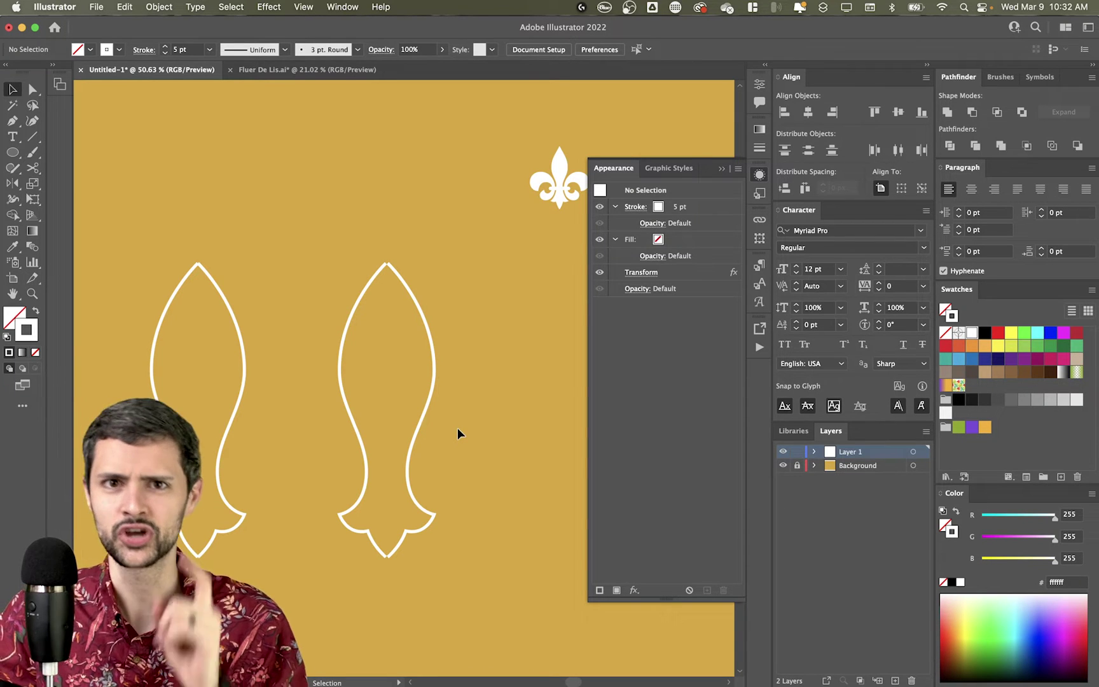
# Select both petal outlines and scale them down about their centre
pyautogui.press('super+a')
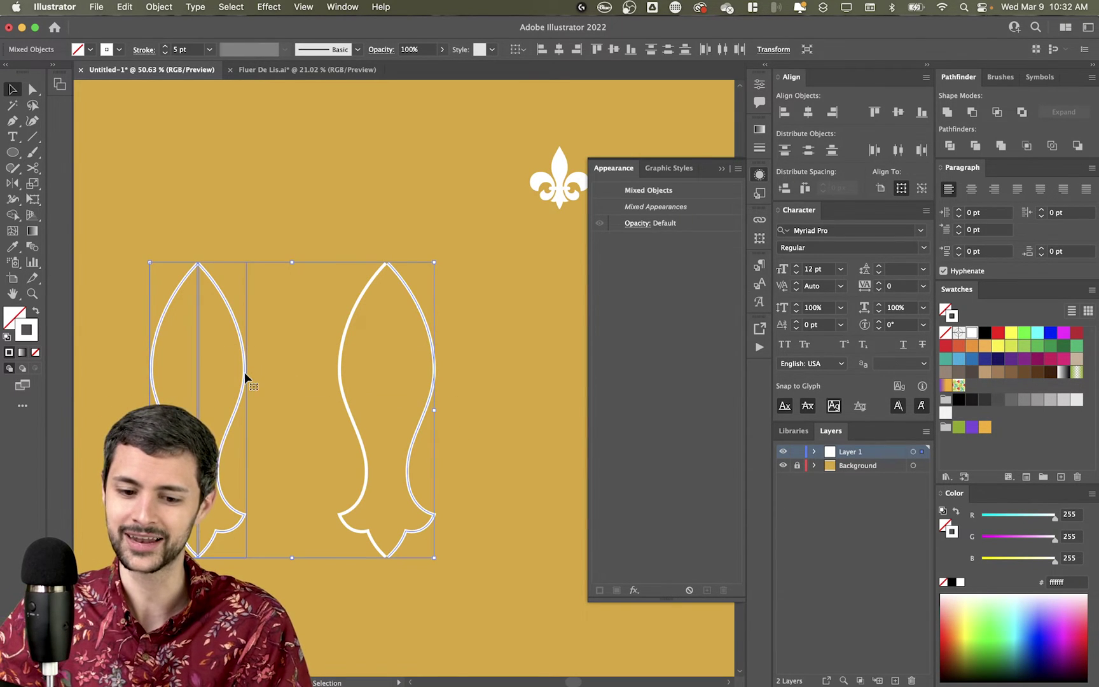
pyautogui.moveTo(246, 374); pyautogui.dragTo(403, 368)
pyautogui.press('super+z')
pyautogui.click(541, 286)
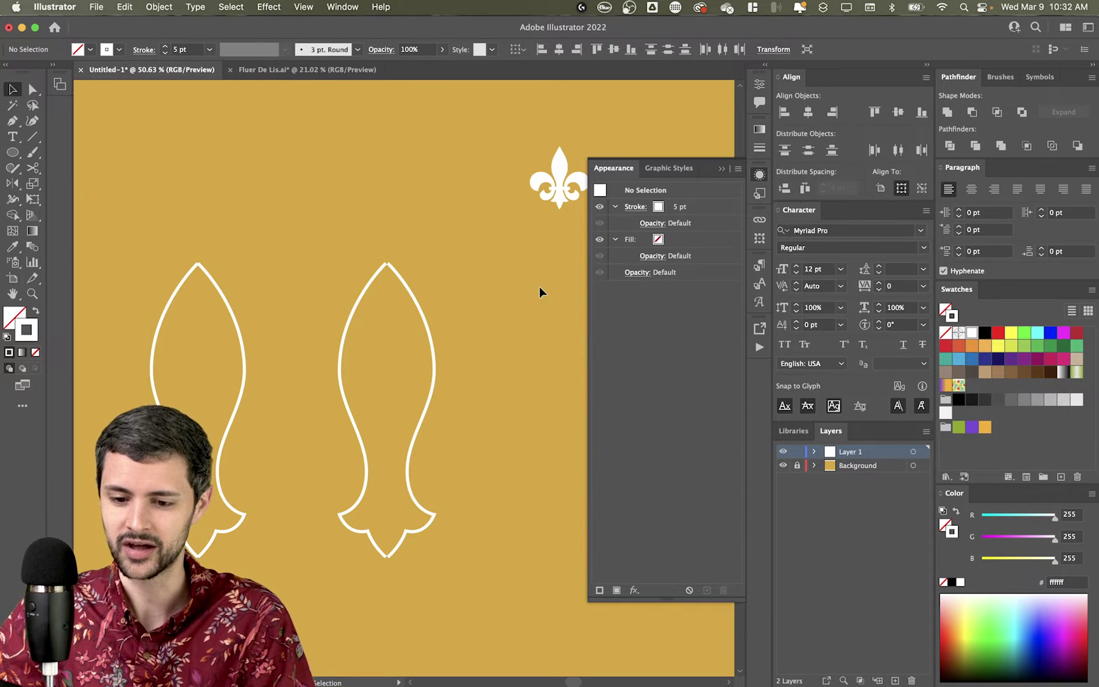
pyautogui.hscroll(-3, 540, 287)
pyautogui.scroll(-1, 539, 286)
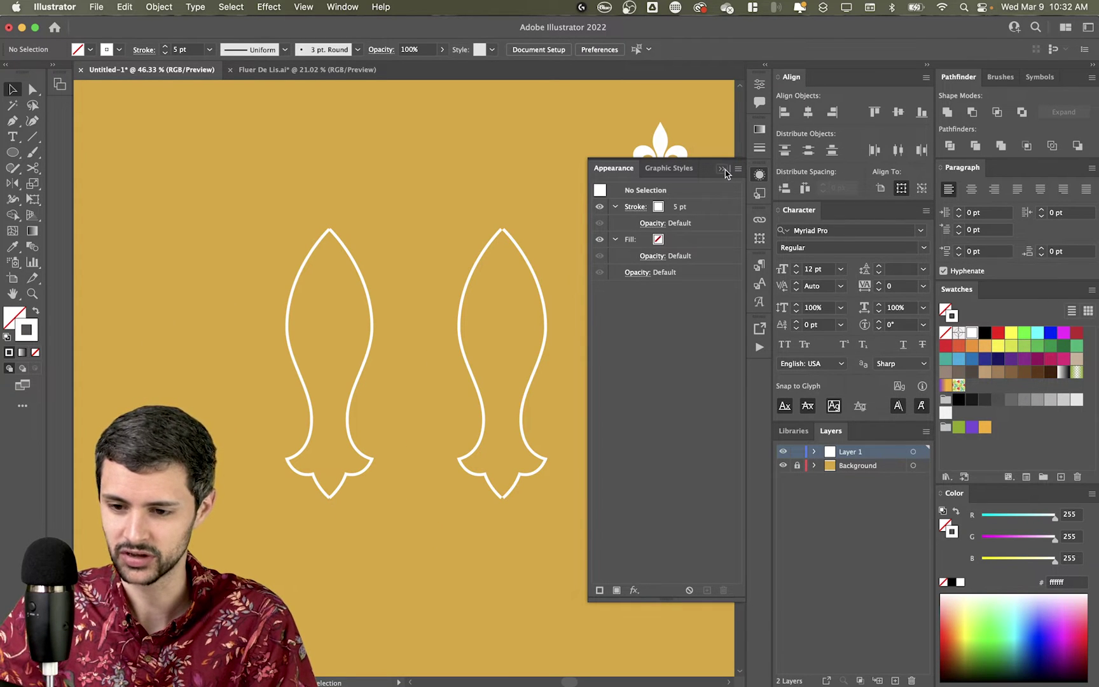
pyautogui.click(578, 277)
pyautogui.press('super+a')
pyautogui.moveTo(410, 498); pyautogui.dragTo(521, 525)
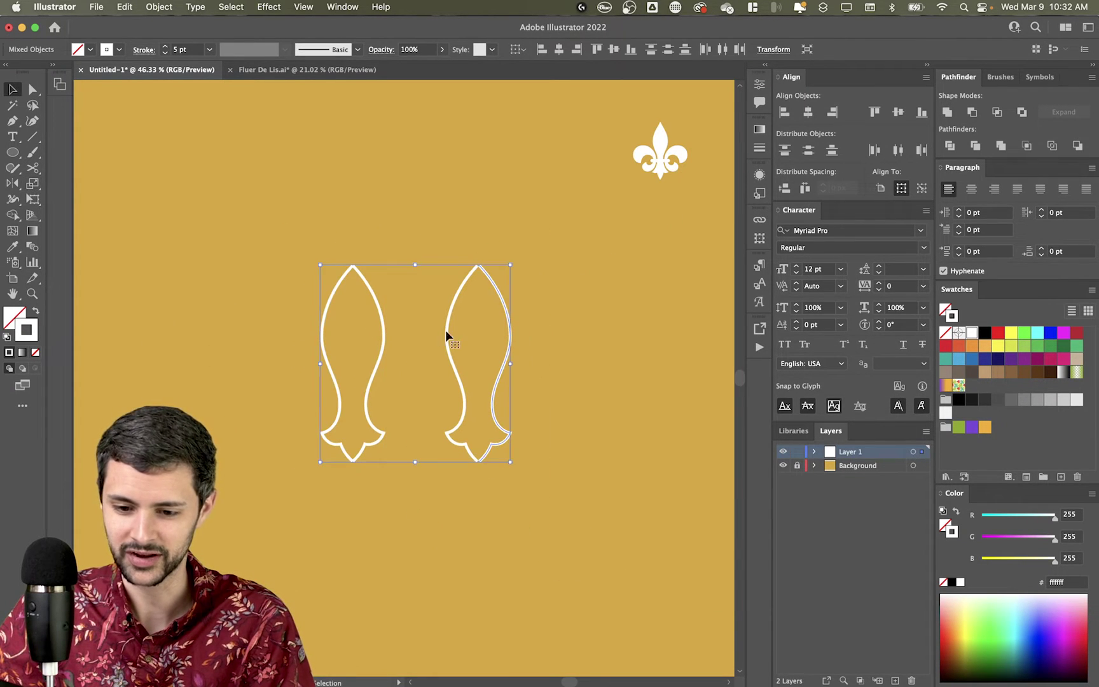
pyautogui.moveTo(446, 334); pyautogui.dragTo(246, 189)
pyautogui.press('s')
pyautogui.moveTo(380, 372); pyautogui.dragTo(341, 334)
# Move both shrunken petals to the artboard's top-left corner
pyautogui.press('v')
pyautogui.moveTo(280, 262); pyautogui.dragTo(244, 228)
pyautogui.click(505, 437)
pyautogui.press('l')
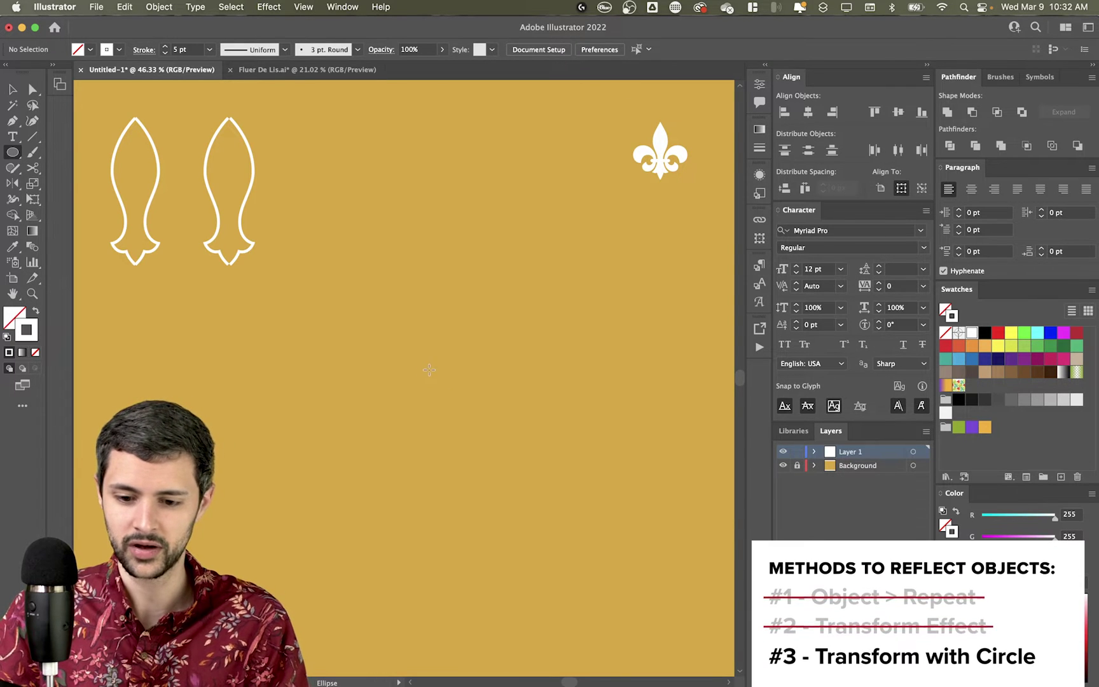
# Draw a large circle outline from its centre and nudge it slightly lower
pyautogui.moveTo(428, 369); pyautogui.dragTo(630, 571)
pyautogui.press('v')
pyautogui.moveTo(602, 269); pyautogui.dragTo(611, 310)
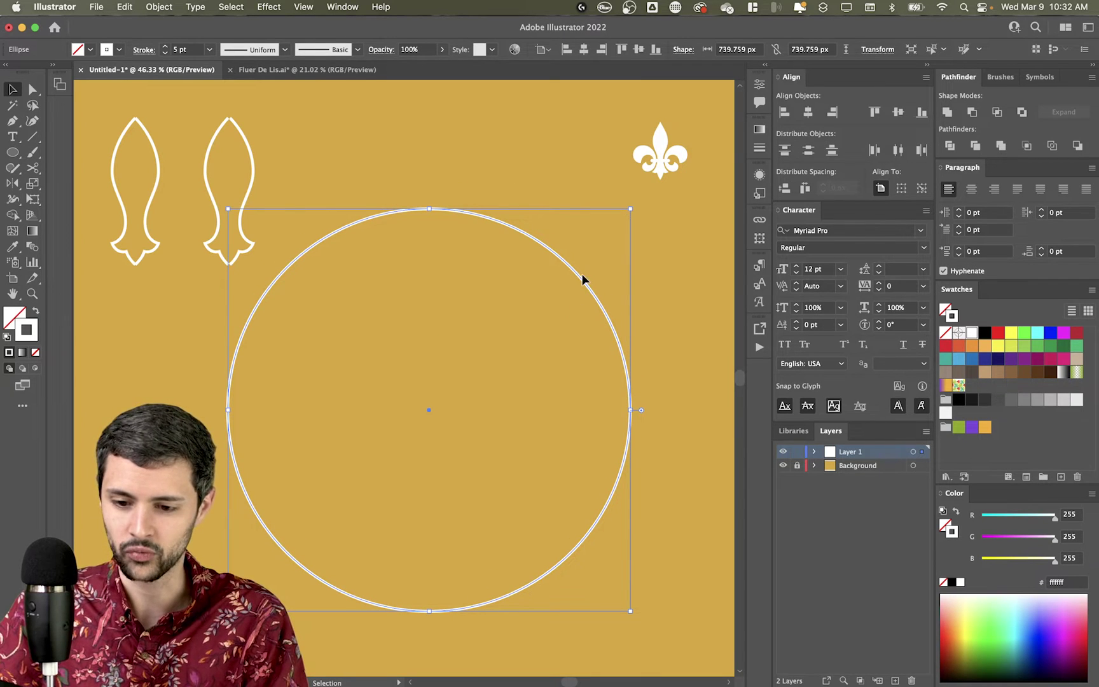
pyautogui.click(524, 308)
pyautogui.press('p')
pyautogui.click(511, 307)
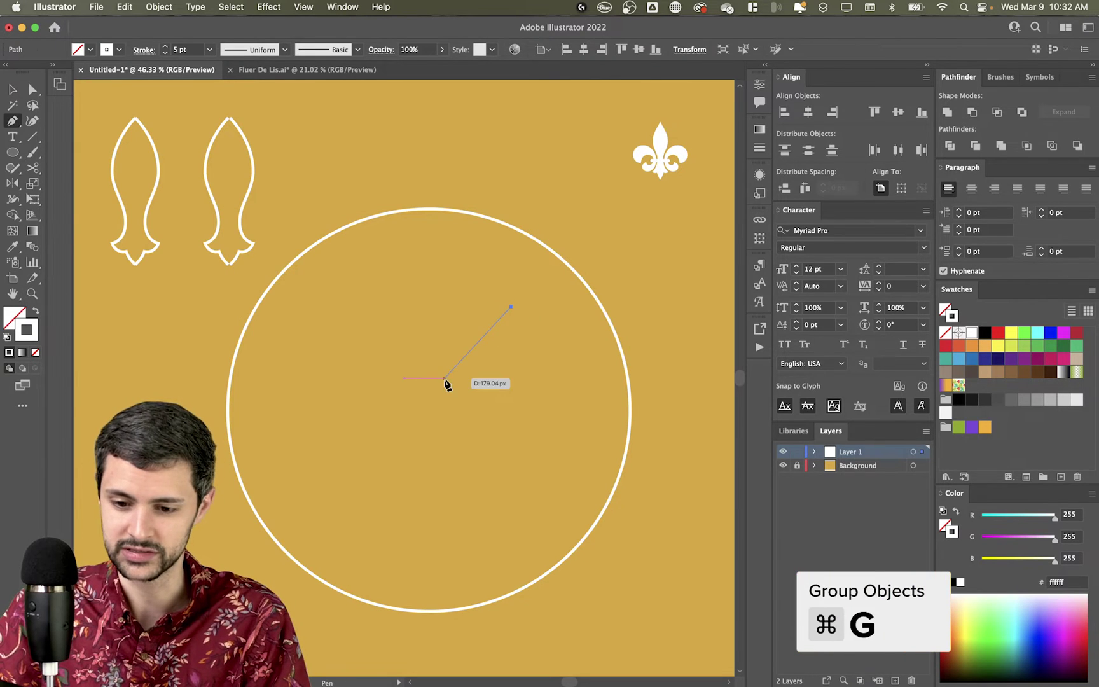
pyautogui.press('v')
# Copy the half petal path and paste it inside the circle
pyautogui.doubleClick(254, 164)
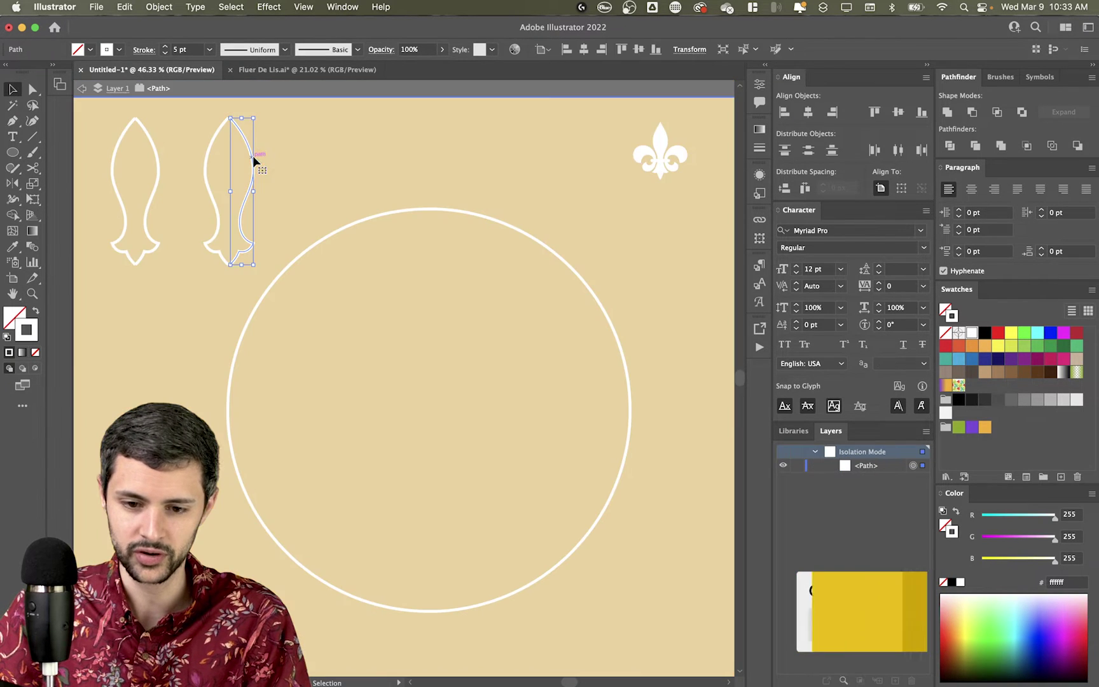
pyautogui.press('super+c')
pyautogui.doubleClick(401, 175)
pyautogui.press('super+v')
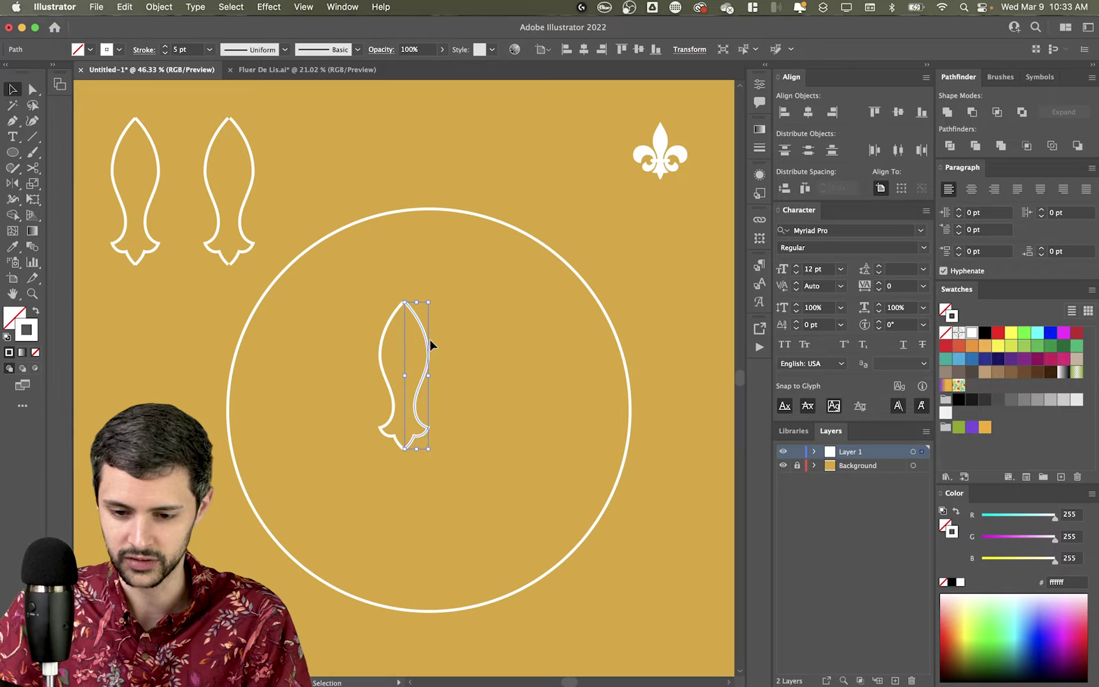
pyautogui.moveTo(428, 339); pyautogui.dragTo(471, 372)
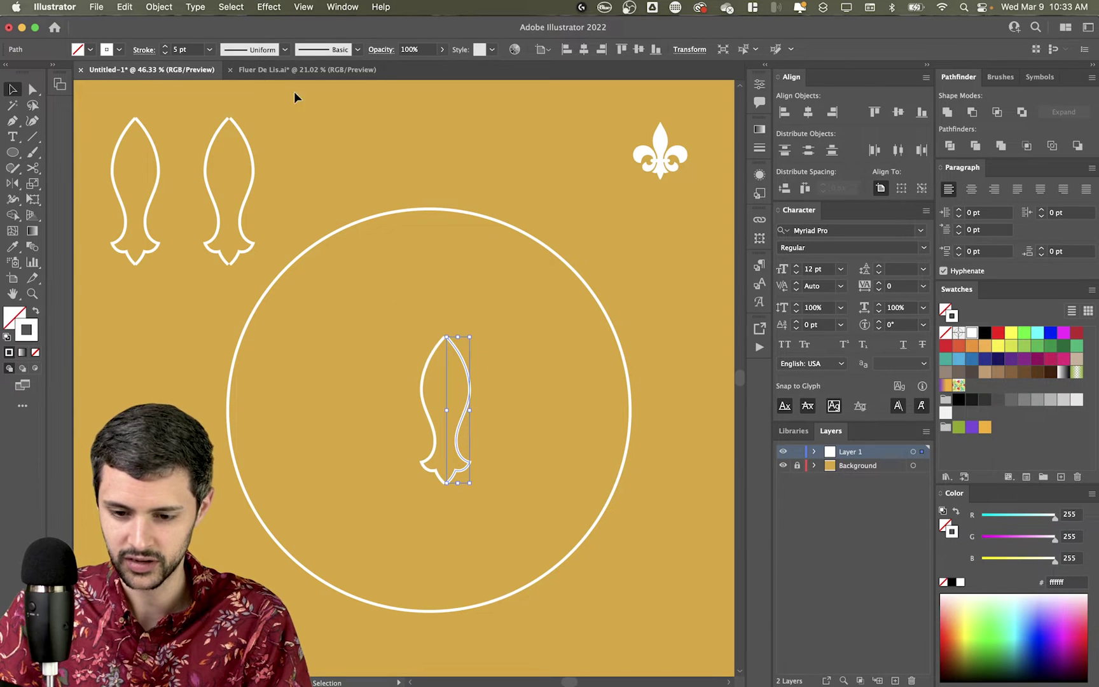
# Remove the copy's Transform mirror effect and place the half curve on the circle's centre line
pyautogui.click(759, 176)
pyautogui.click(674, 278)
pyautogui.click(721, 589)
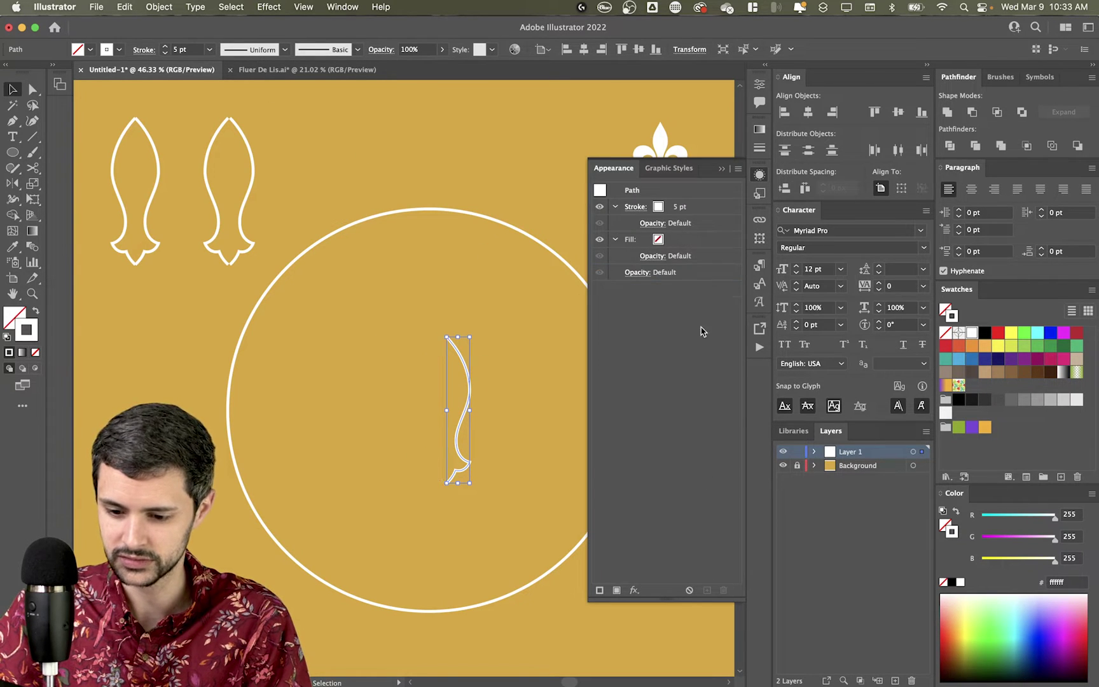
pyautogui.click(722, 172)
pyautogui.click(575, 247)
pyautogui.click(472, 312)
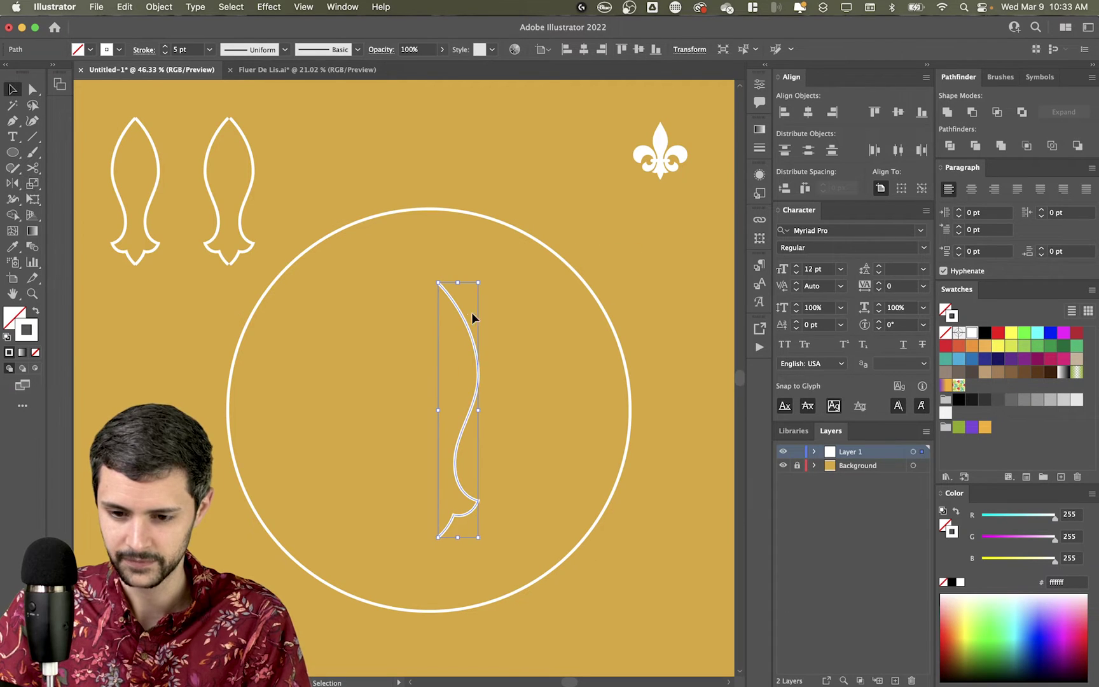
pyautogui.moveTo(471, 312); pyautogui.dragTo(451, 324)
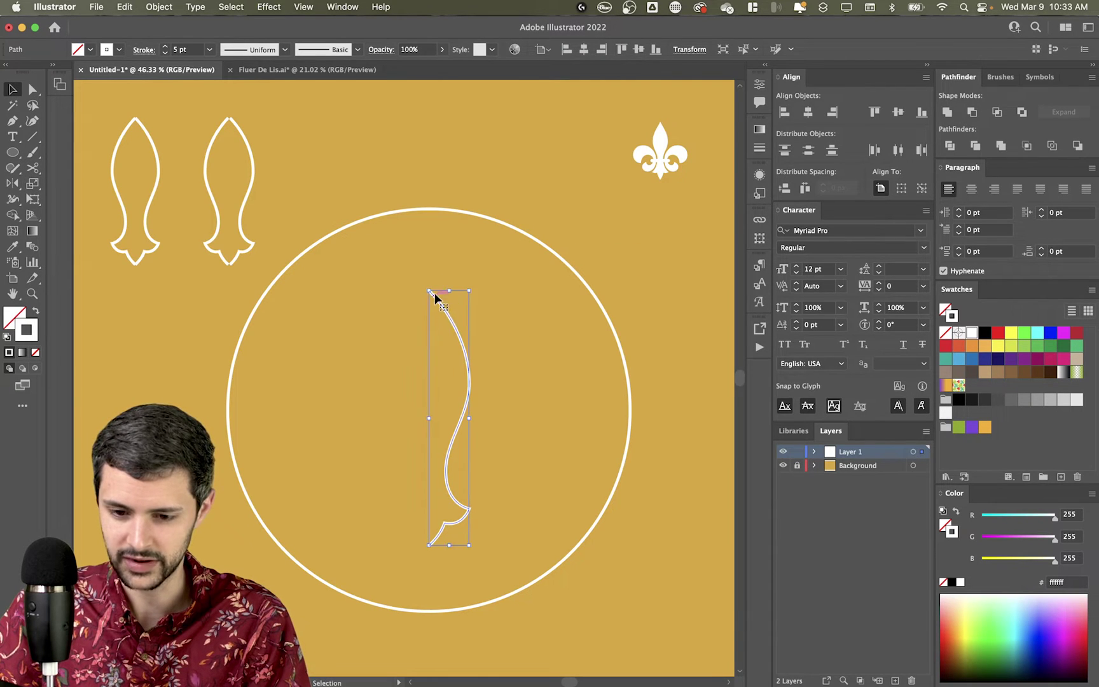
pyautogui.click(567, 326)
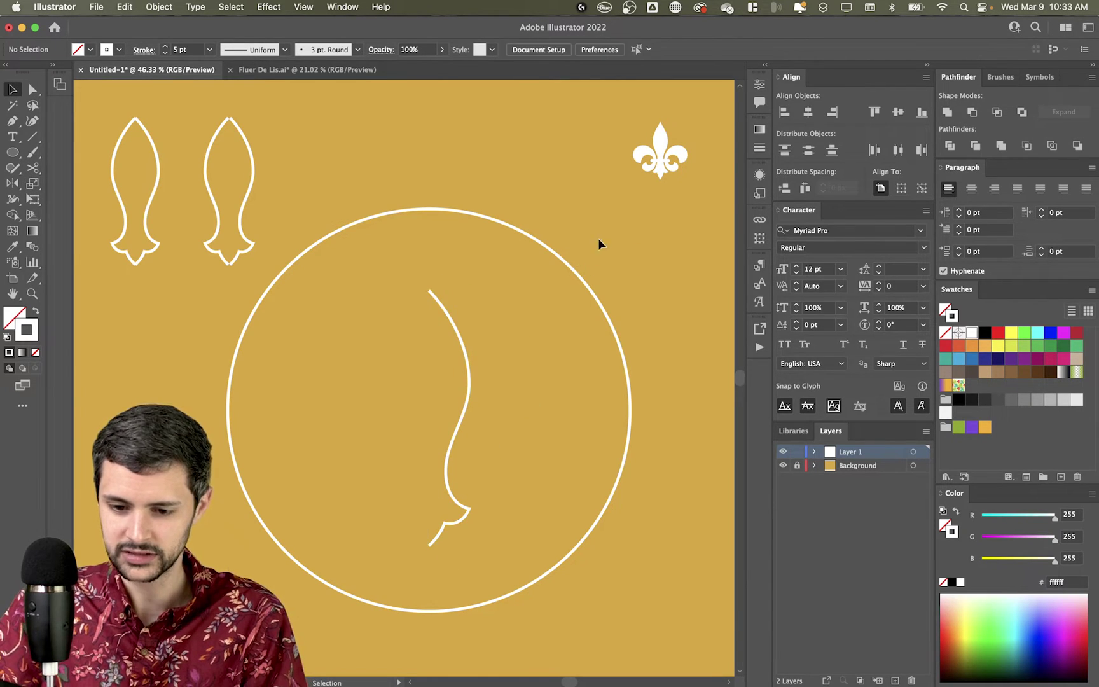
# Group the circle with the half curve
pyautogui.moveTo(598, 238); pyautogui.dragTo(385, 398)
pyautogui.press('super+g')
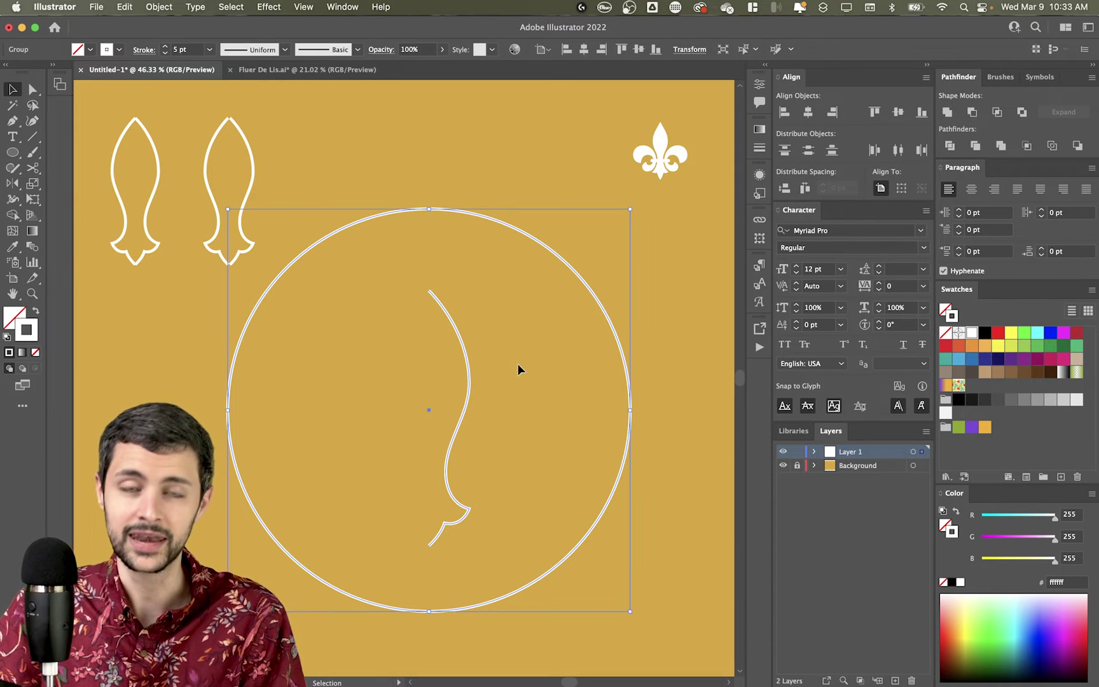
pyautogui.press('a')
# Add a Transform effect with Reflect X and 1 copy to mirror the curve
pyautogui.press('alt+shift+super+d')
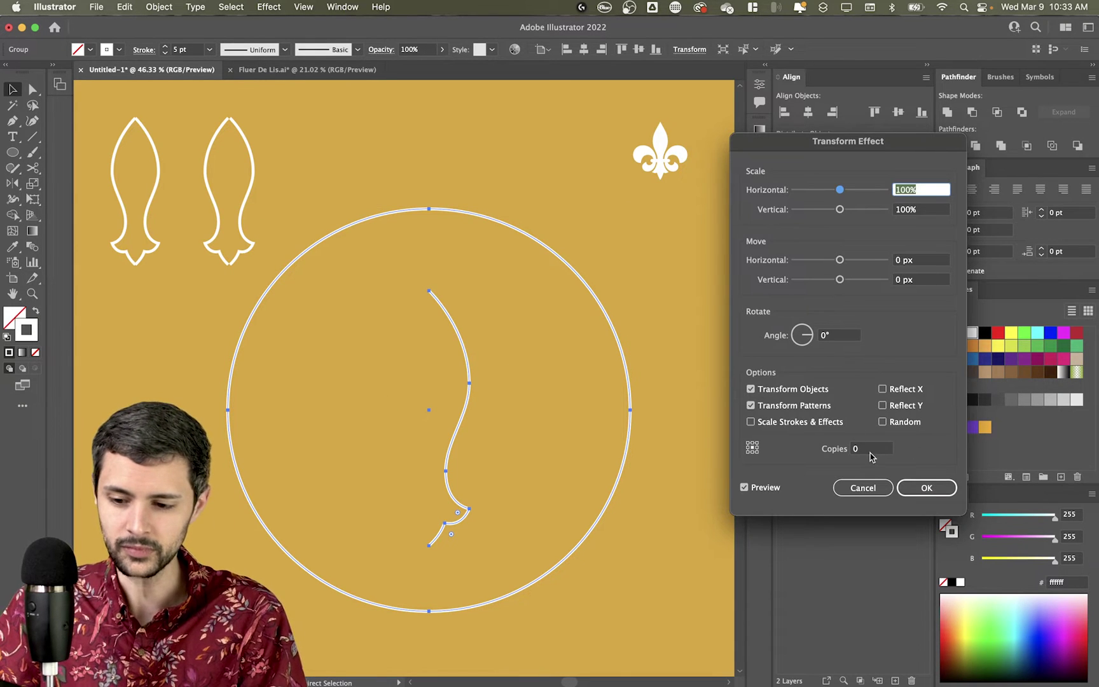
pyautogui.click(871, 450)
pyautogui.click(893, 393)
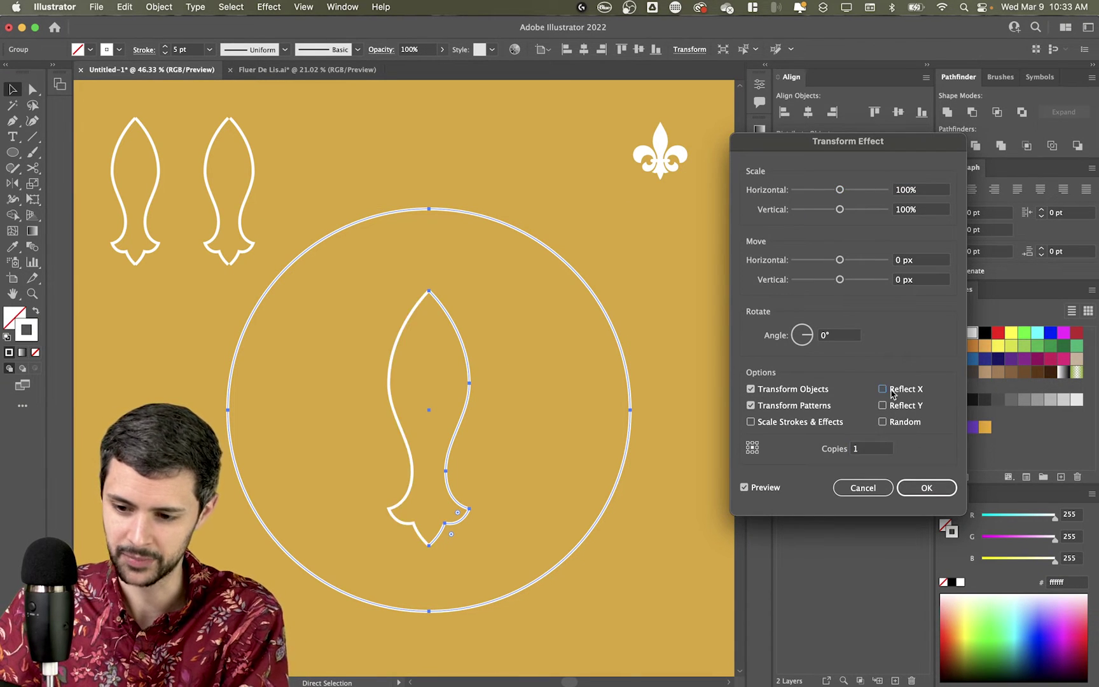
pyautogui.click(927, 487)
pyautogui.click(516, 322)
pyautogui.moveTo(430, 292); pyautogui.dragTo(593, 422)
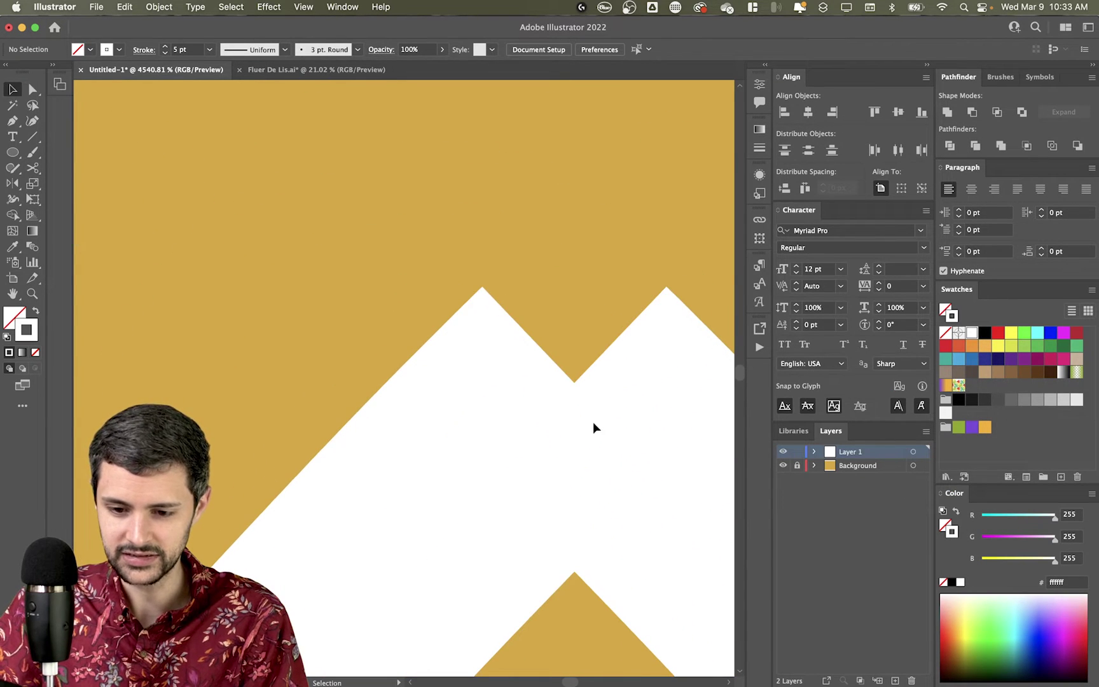
# Give the grouped circle and mirrored petal a 5 pt white stroke
pyautogui.click(576, 385)
pyautogui.scroll(-10, 576, 391)
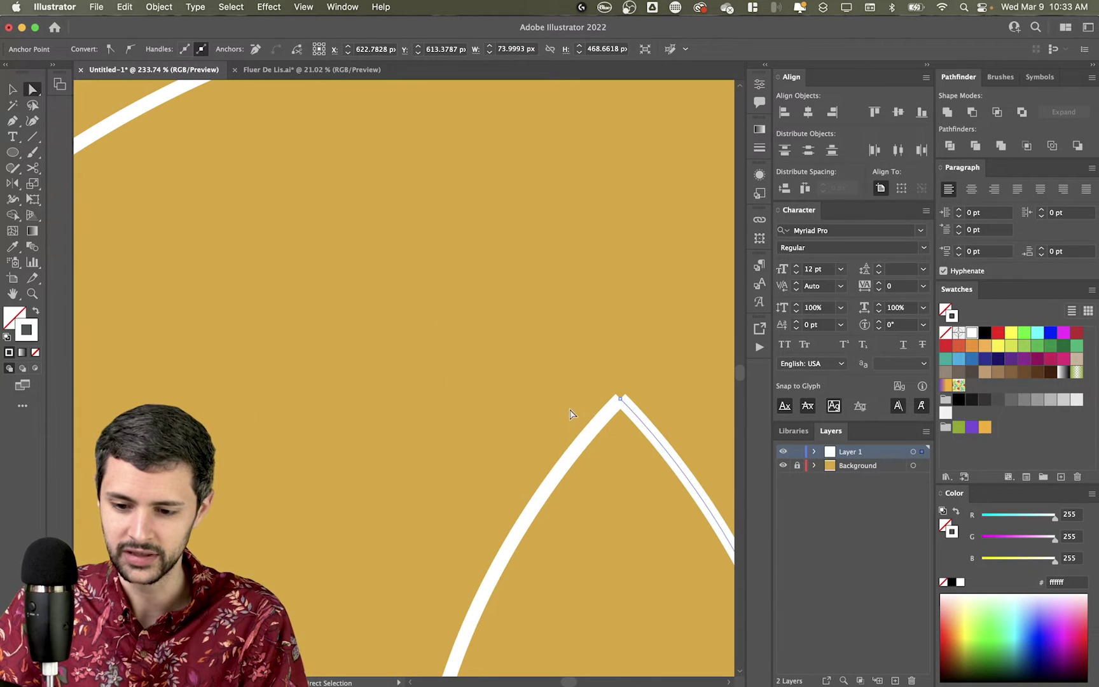
pyautogui.click(628, 420)
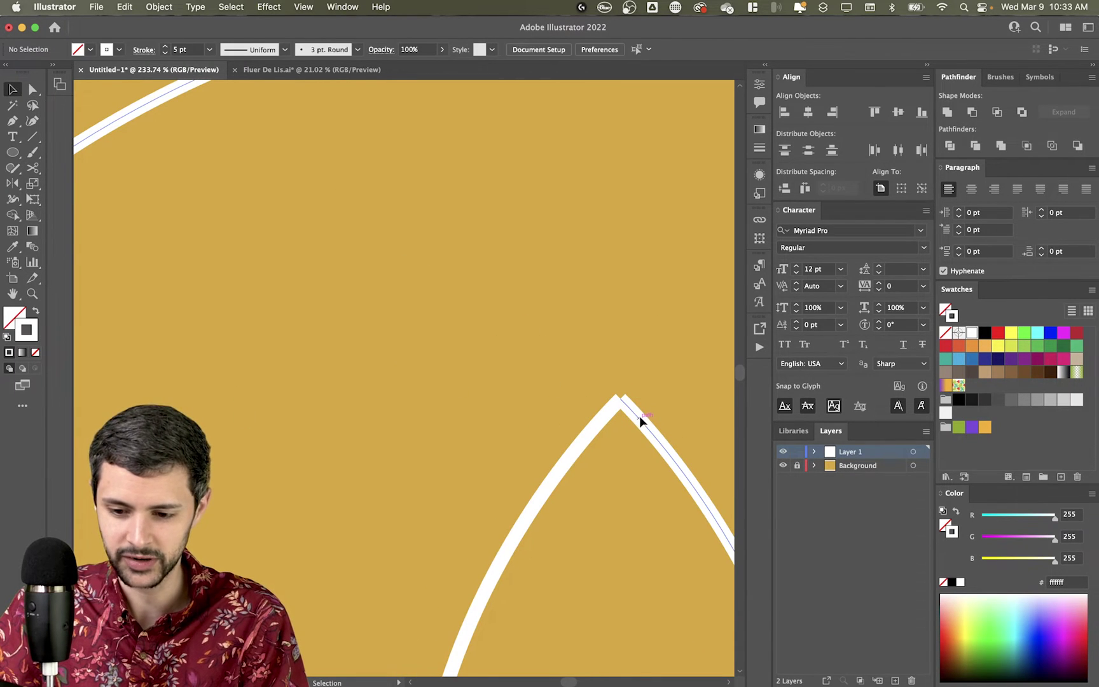
pyautogui.click(166, 47)
pyautogui.click(167, 47)
pyautogui.click(167, 48)
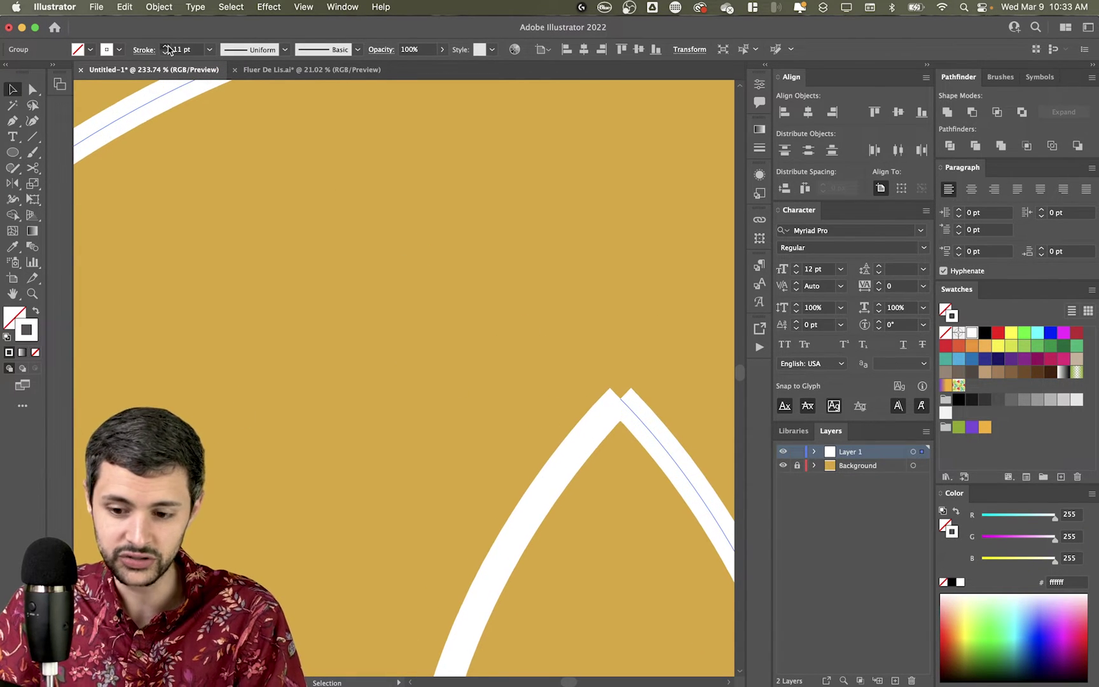
pyautogui.click(168, 48)
pyautogui.click(167, 48)
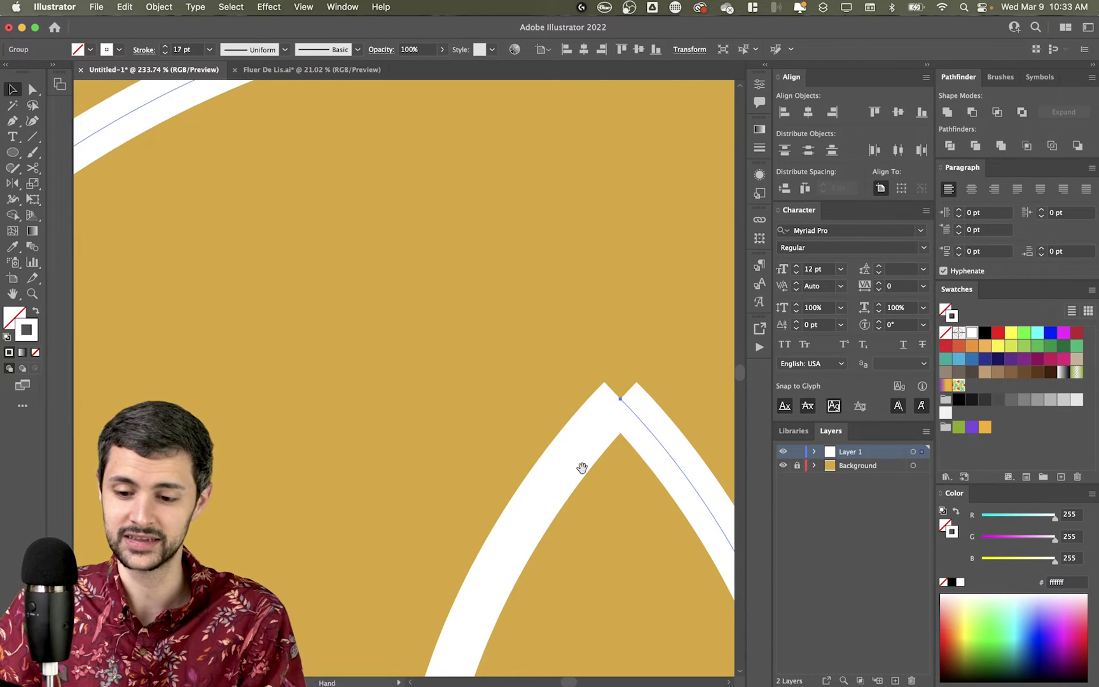
pyautogui.scroll(-8, 582, 468)
pyautogui.scroll(4, 380, 481)
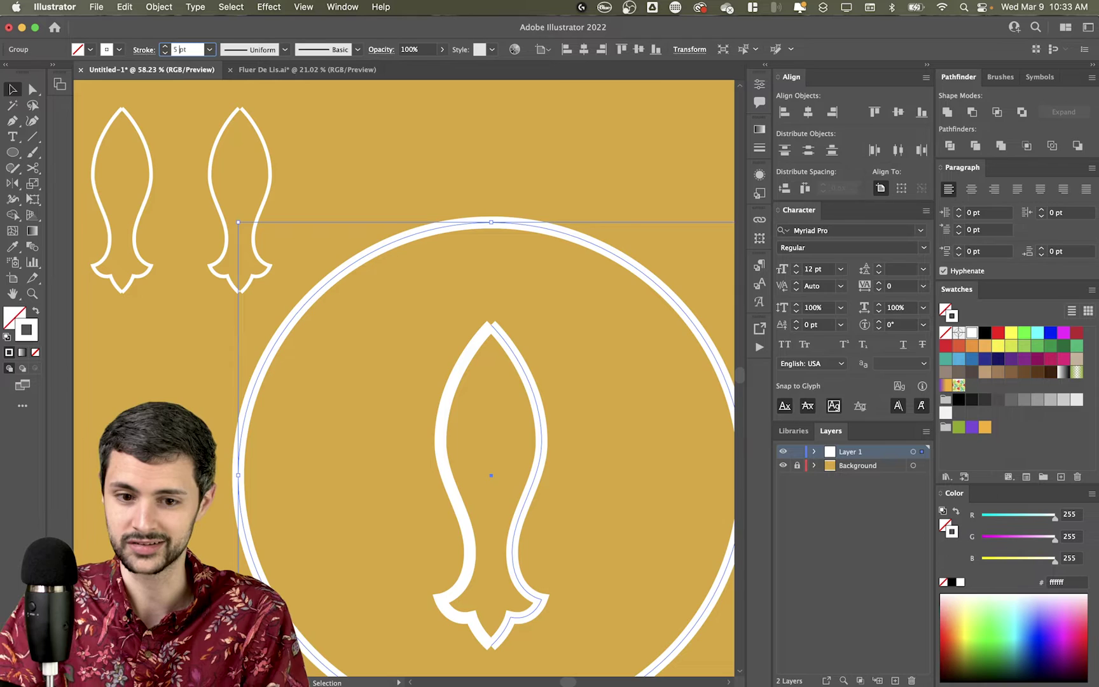
pyautogui.press('Return')
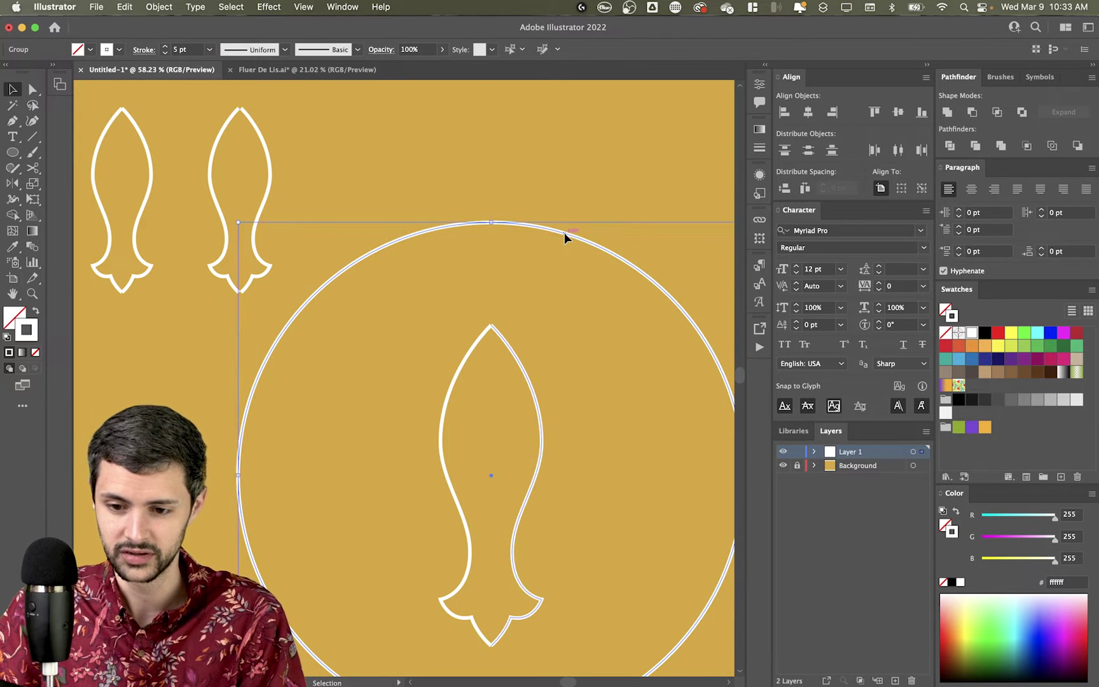
# In Isolation Mode, scale the circle to about 646.71 px so it encloses the mirrored petal
pyautogui.doubleClick(564, 233)
pyautogui.press('space')
pyautogui.moveTo(568, 487); pyautogui.dragTo(526, 352)
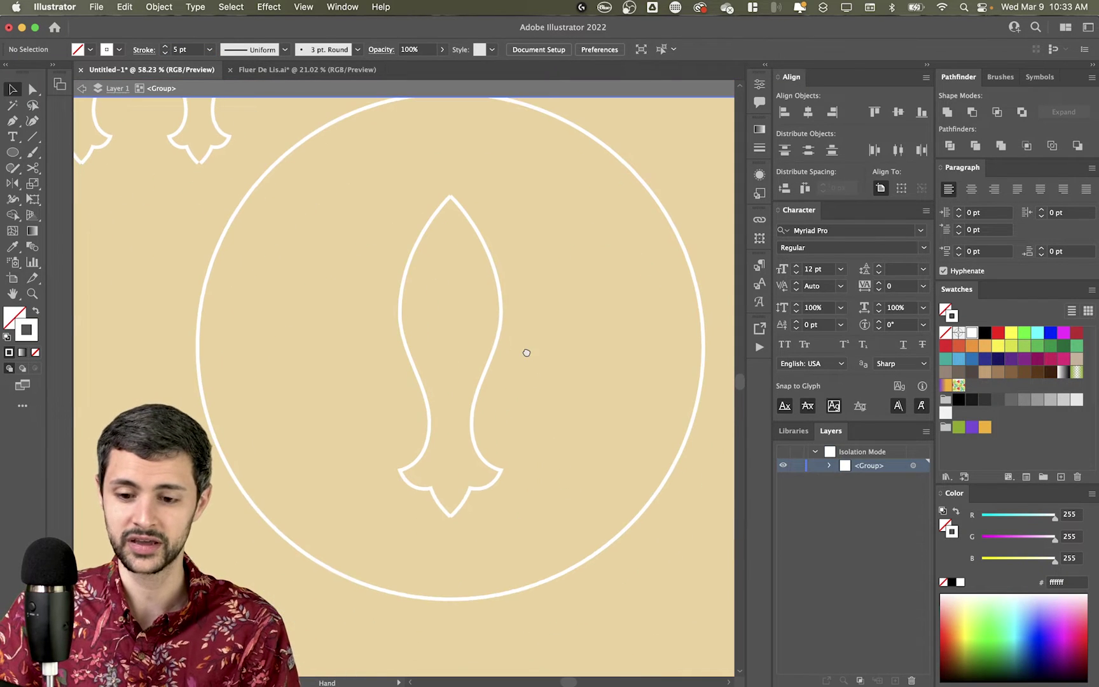
pyautogui.click(690, 272)
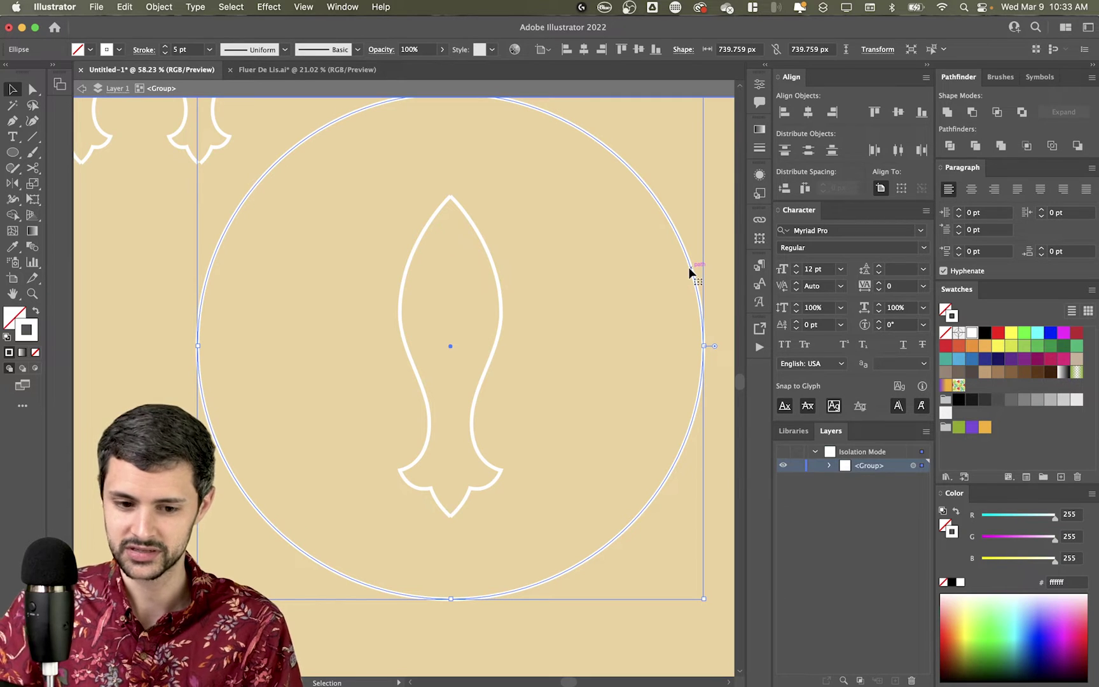
pyautogui.press('s')
pyautogui.moveTo(686, 204); pyautogui.dragTo(521, 281)
pyautogui.press('super+z')
pyautogui.press('v')
pyautogui.click(558, 246)
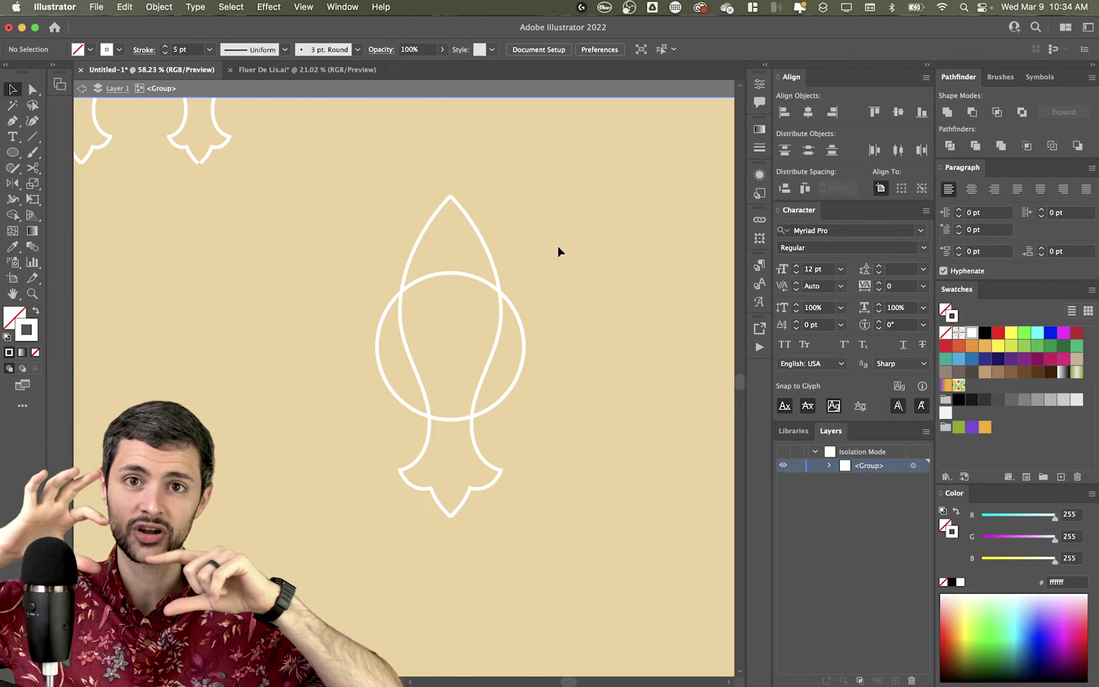
pyautogui.click(523, 316)
pyautogui.press('s')
pyautogui.moveTo(524, 296); pyautogui.dragTo(652, 166)
pyautogui.press('v')
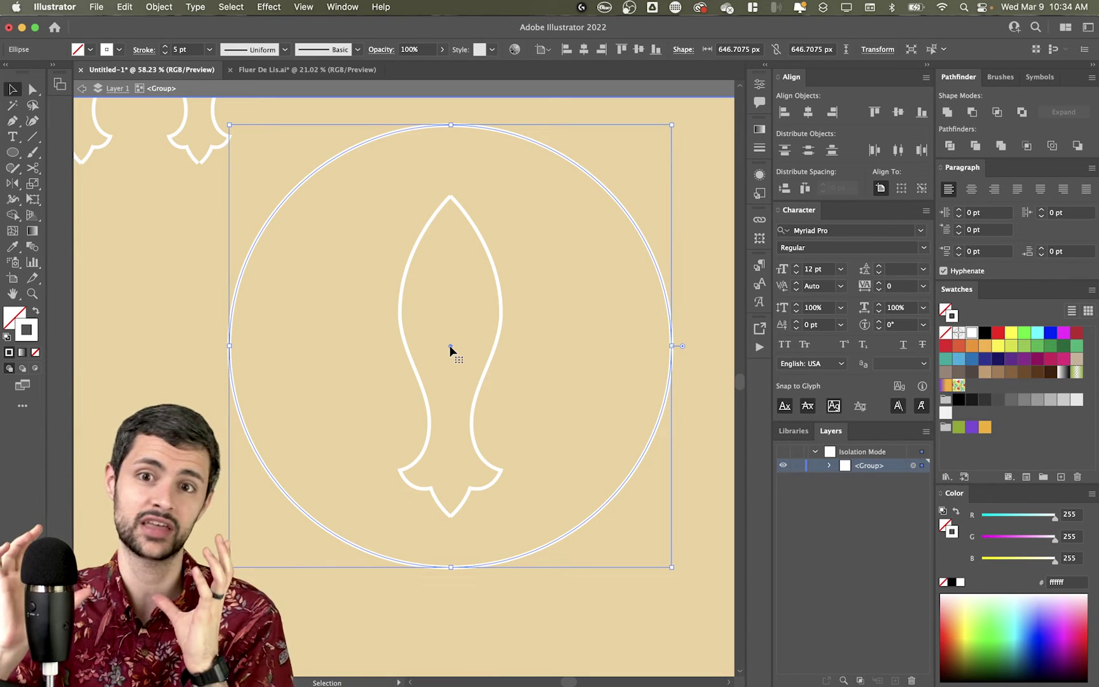
# Draw a trial diagonal Pen line from the fish outline toward the upper right
pyautogui.click(474, 374)
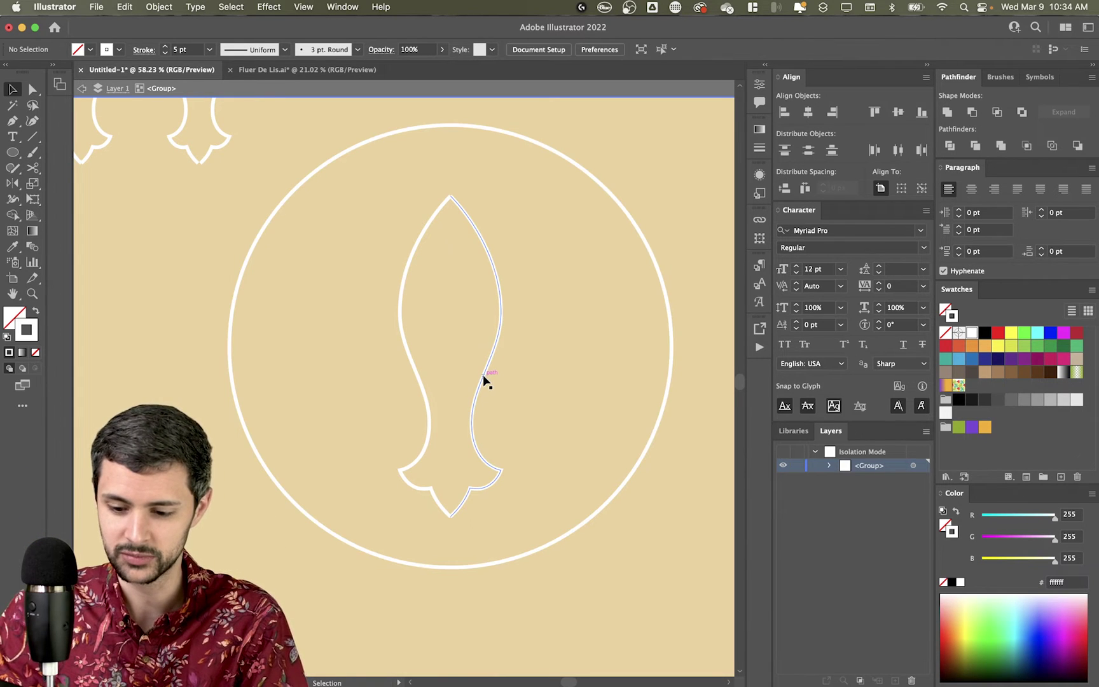
pyautogui.press('p')
pyautogui.click(483, 375)
pyautogui.click(711, 244)
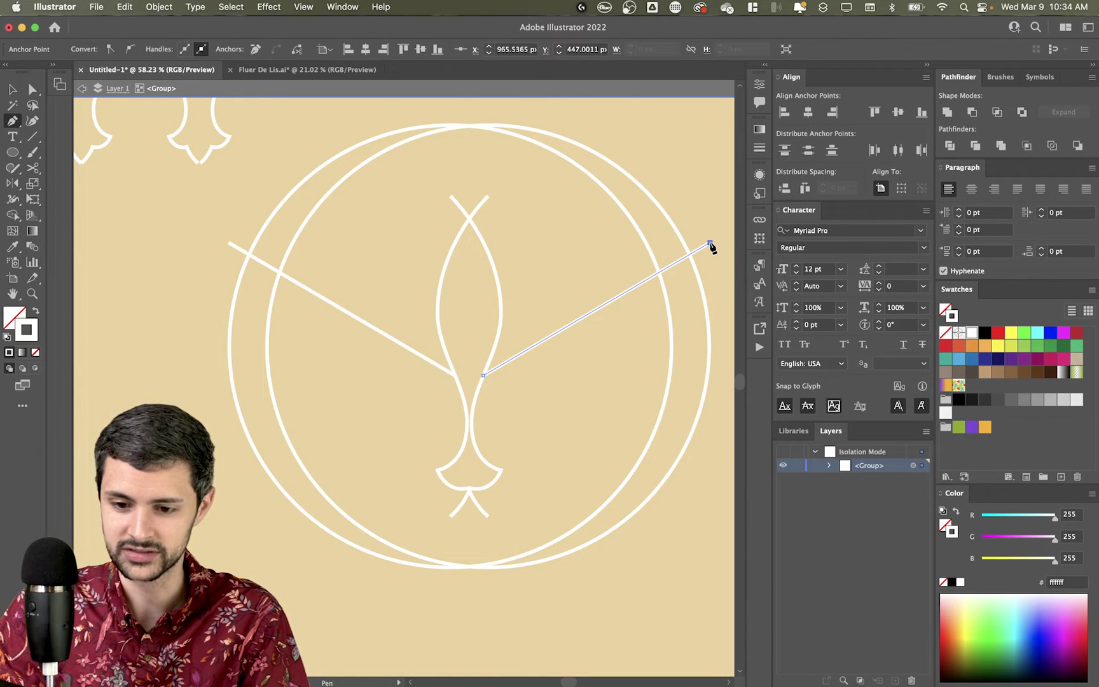
# Enlarge the circle around its centre with the Scale tool
pyautogui.press('v')
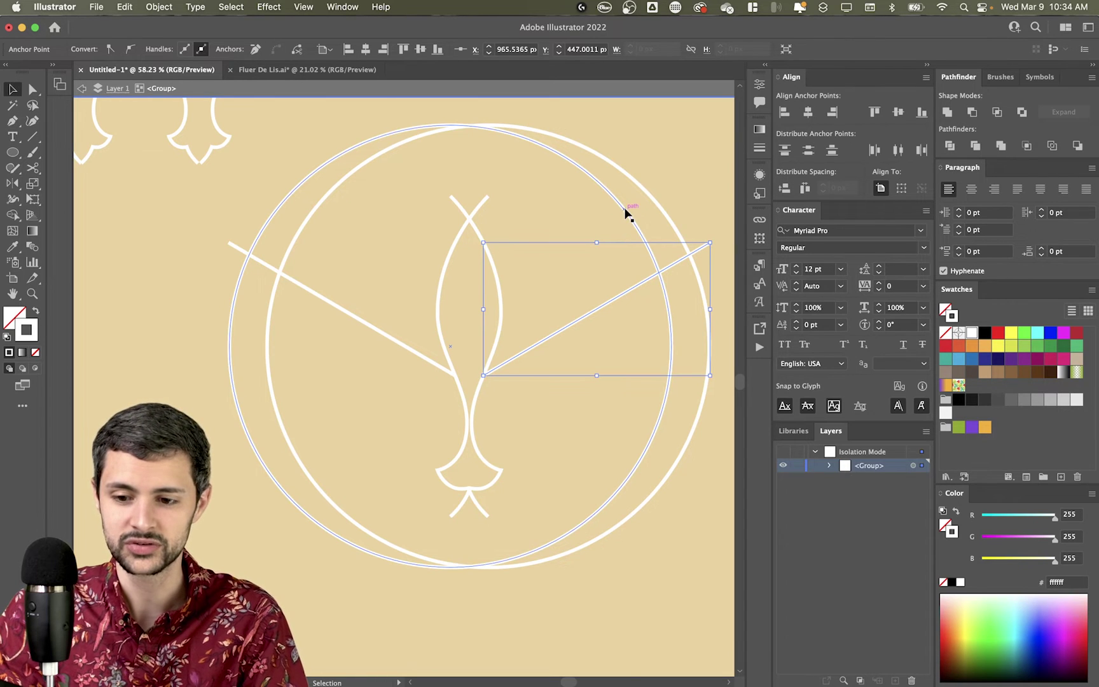
pyautogui.click(624, 208)
pyautogui.press('s')
pyautogui.moveTo(642, 178); pyautogui.dragTo(681, 153)
pyautogui.press('v')
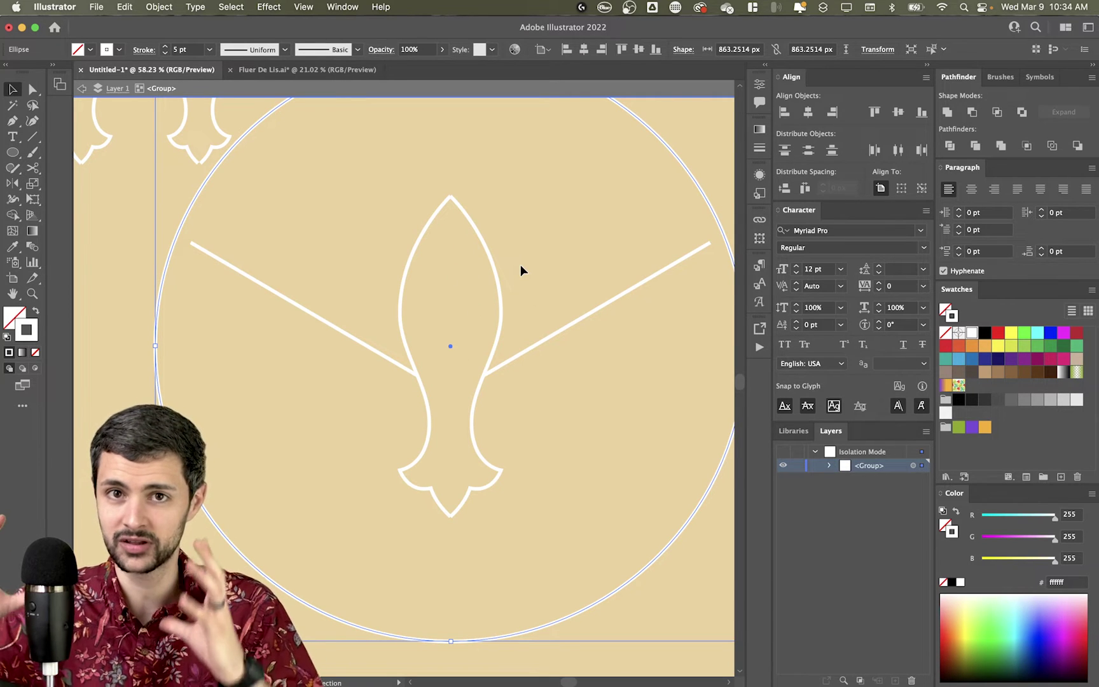
# Select the right diagonal line and delete the trial diagonal lines
pyautogui.press('a')
pyautogui.click(566, 327)
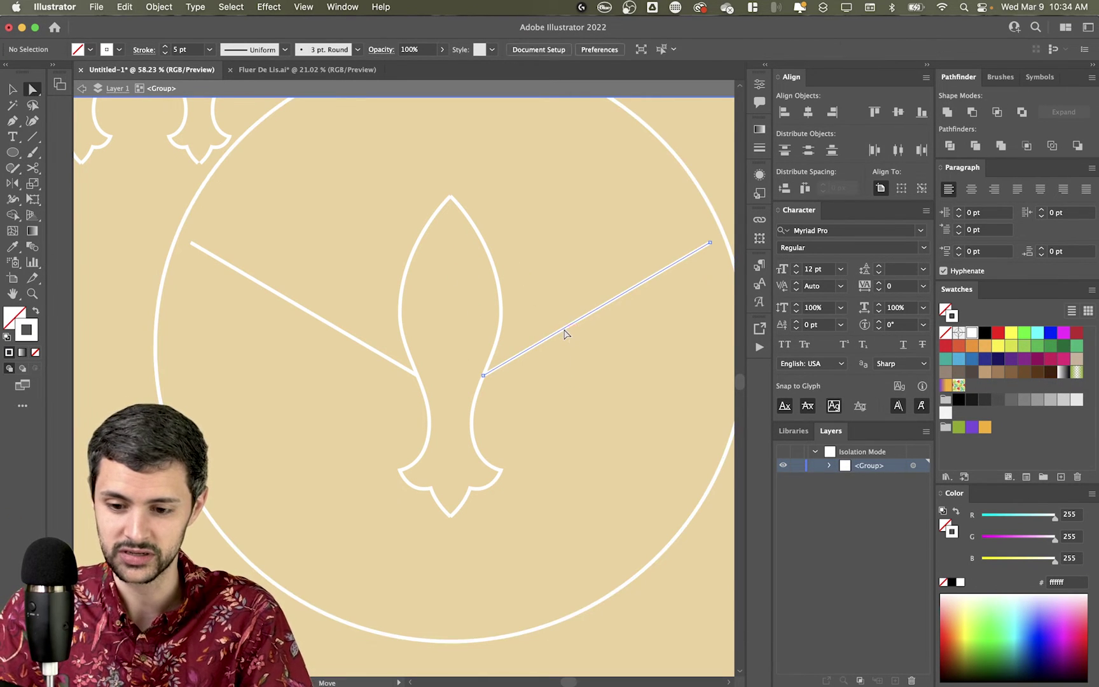
pyautogui.press('v')
pyautogui.press('super+shift+a')
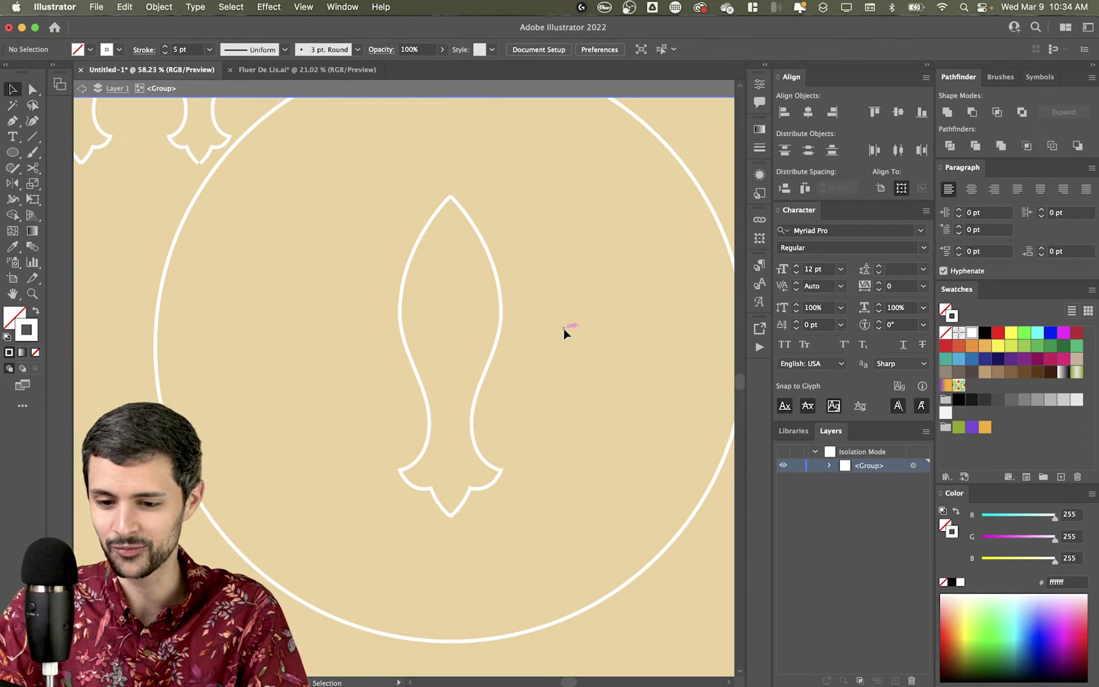
# Shrink the outer circle to about 621.39 px so it closely frames the motif
pyautogui.click(669, 152)
pyautogui.press('s')
pyautogui.moveTo(714, 130); pyautogui.dragTo(608, 211)
# Set the circle's stroke to None, lock it, and leave isolation mode on the group
pyautogui.press('v')
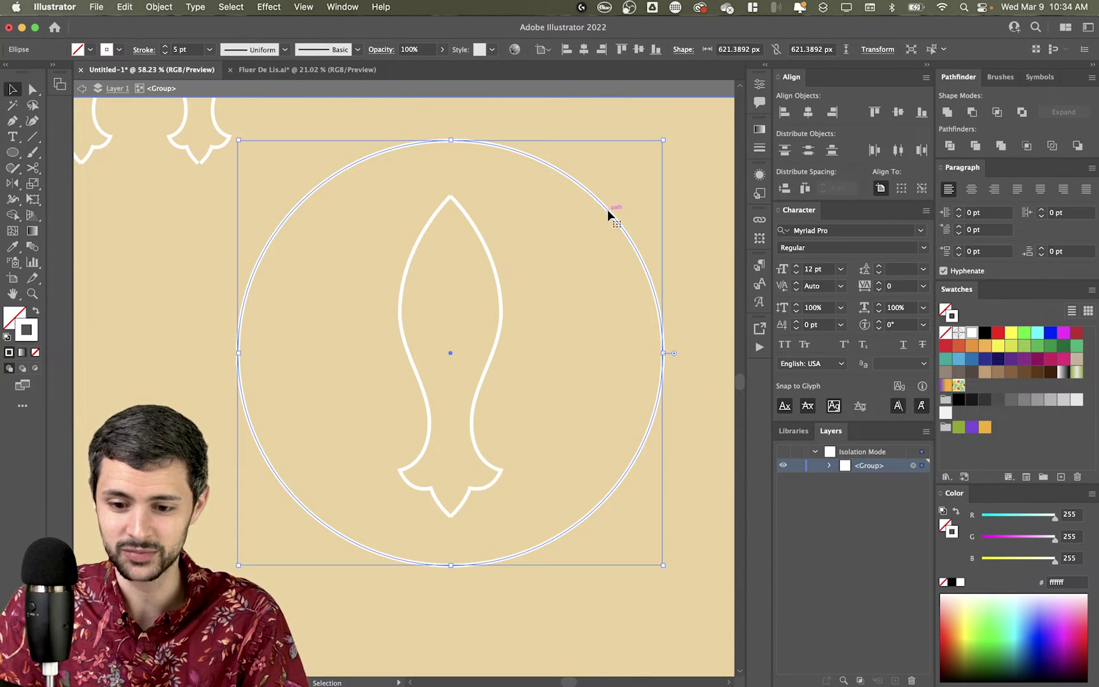
pyautogui.click(35, 352)
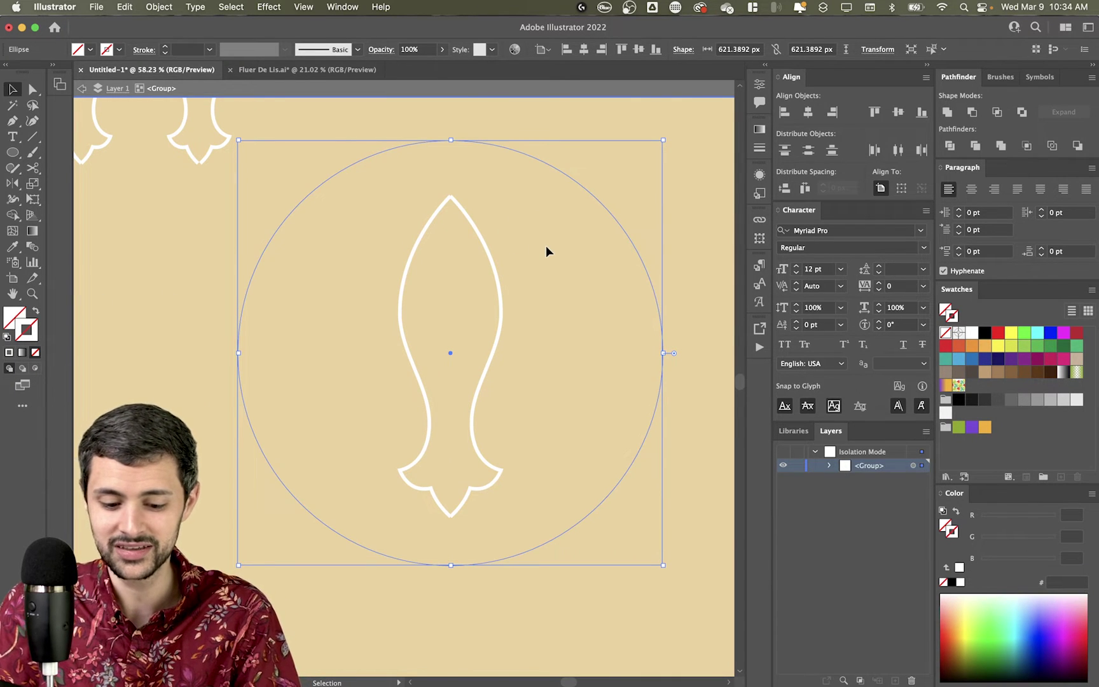
pyautogui.click(547, 251)
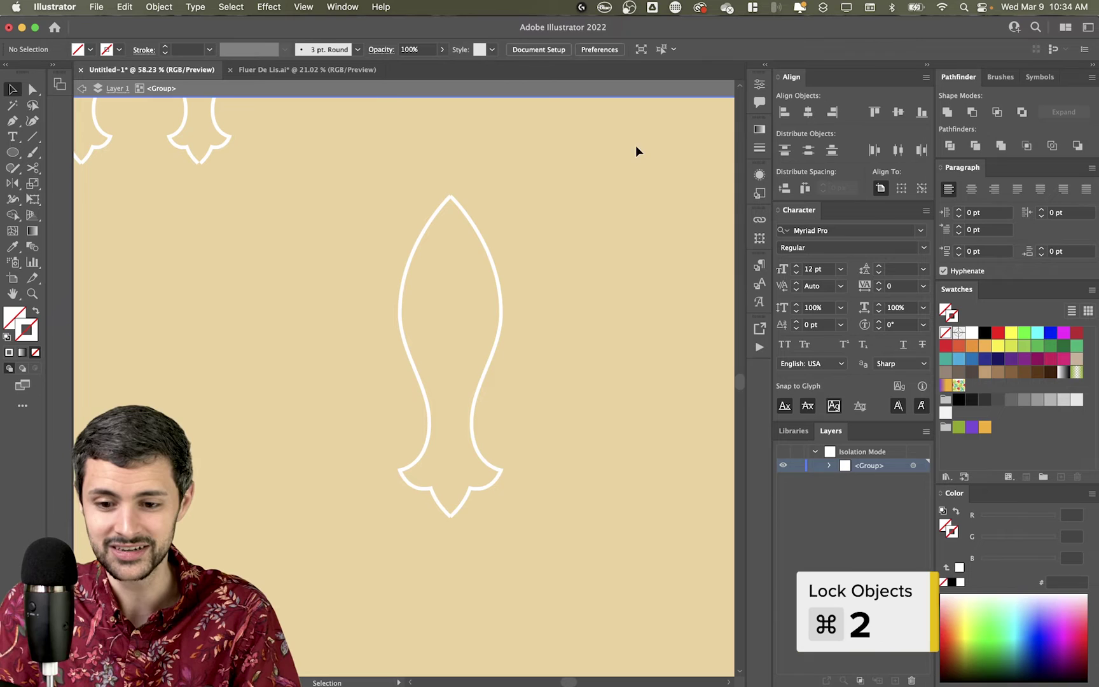
pyautogui.click(497, 279)
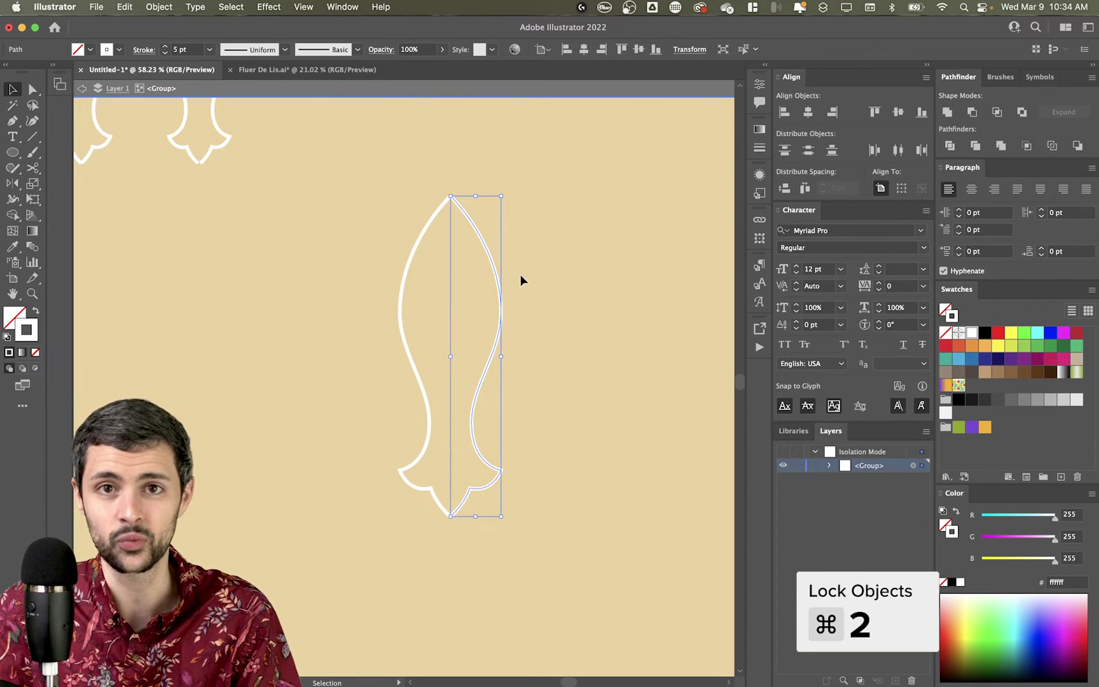
pyautogui.doubleClick(502, 267)
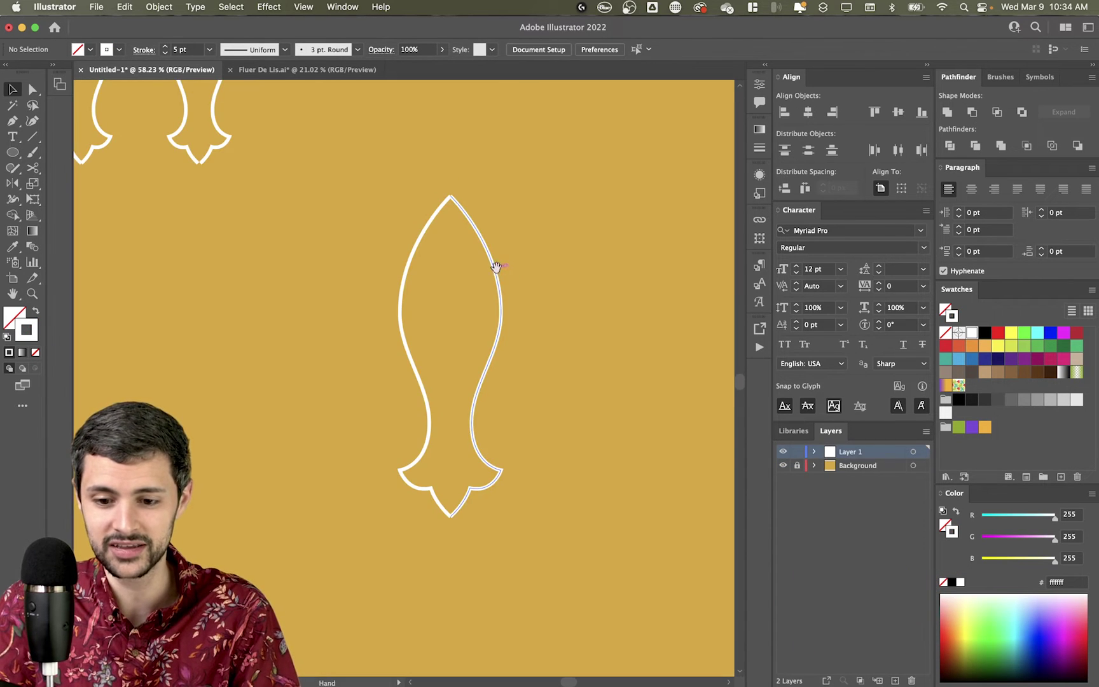
pyautogui.scroll(-5, 318, 302)
pyautogui.scroll(4, 505, 382)
# Enter the fleur group and draw the curl's outer curve sweeping out from the stem
pyautogui.click(484, 360)
pyautogui.doubleClick(484, 360)
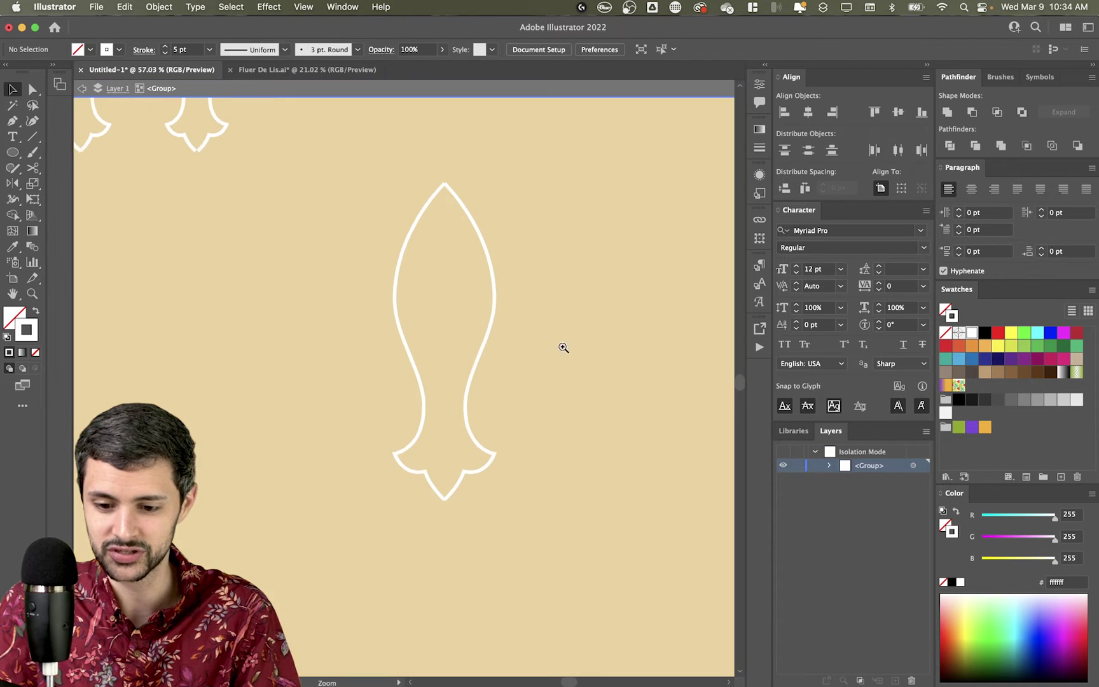
pyautogui.press('p')
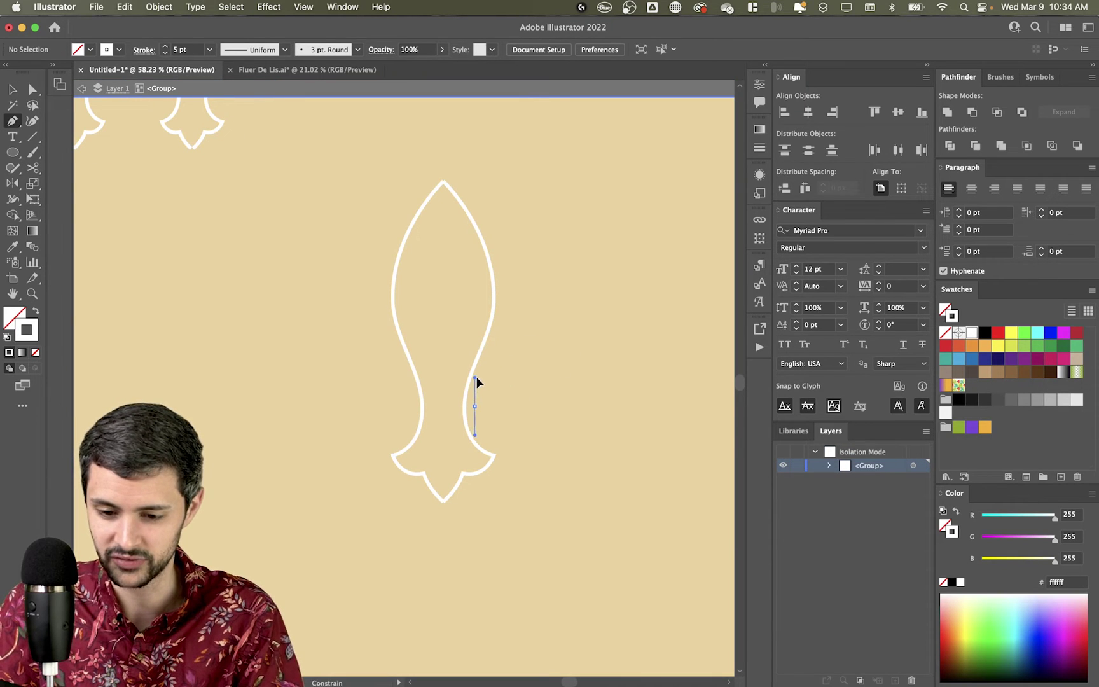
pyautogui.moveTo(558, 303); pyautogui.dragTo(584, 304)
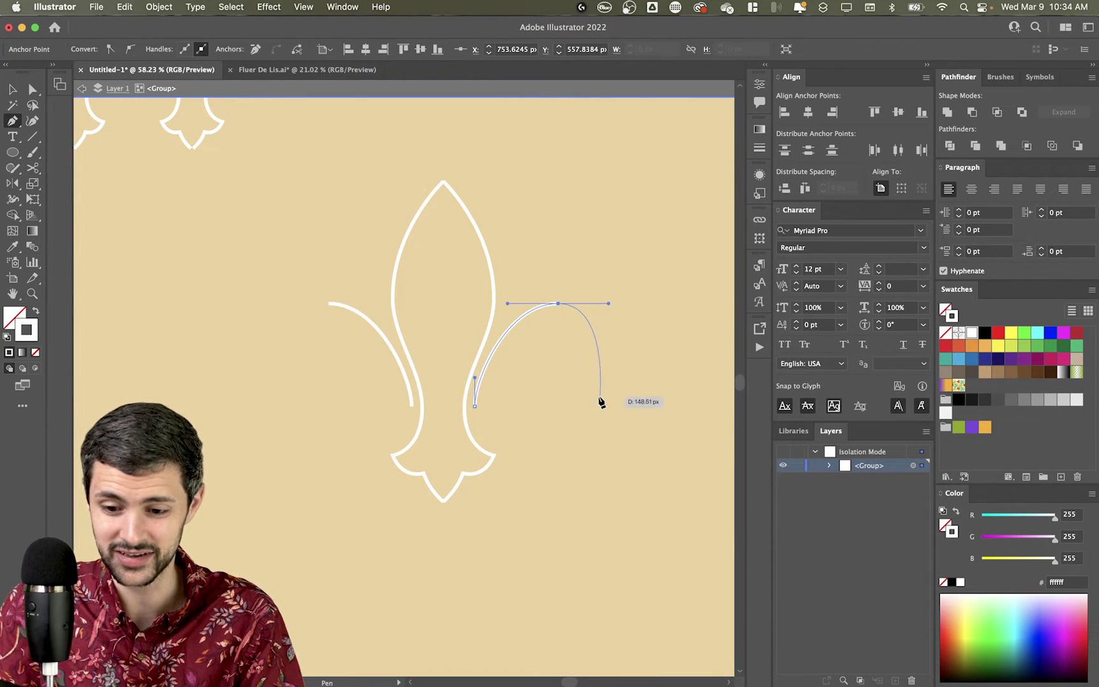
pyautogui.moveTo(577, 409); pyautogui.dragTo(524, 412)
pyautogui.moveTo(613, 305); pyautogui.dragTo(641, 304)
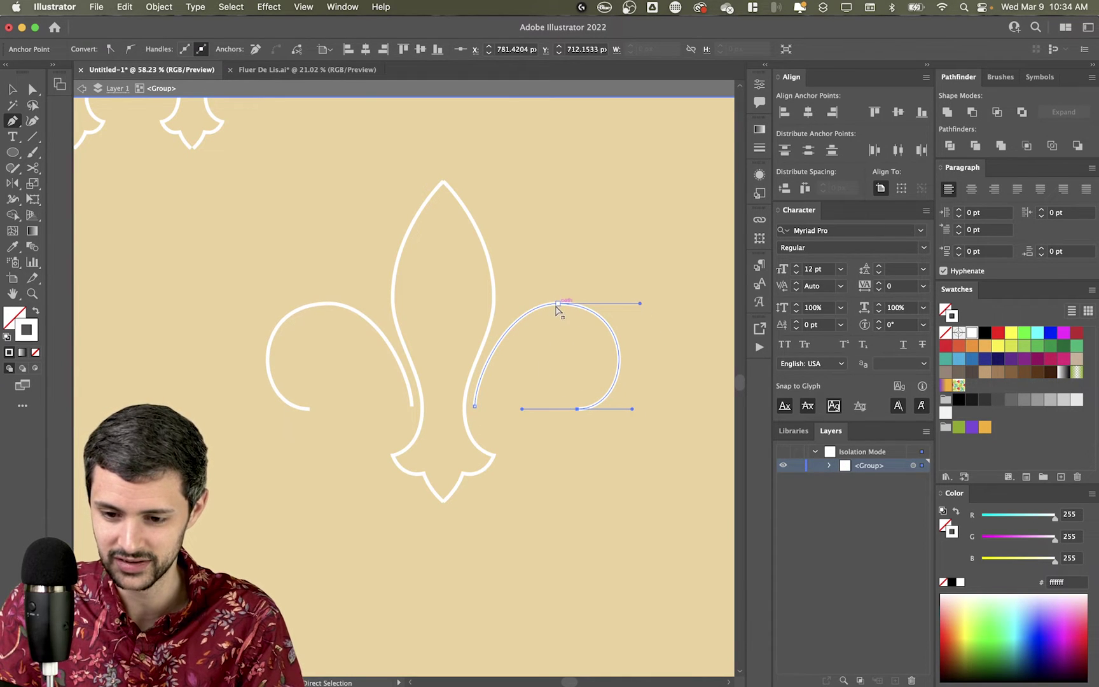
pyautogui.moveTo(507, 302); pyautogui.dragTo(500, 304)
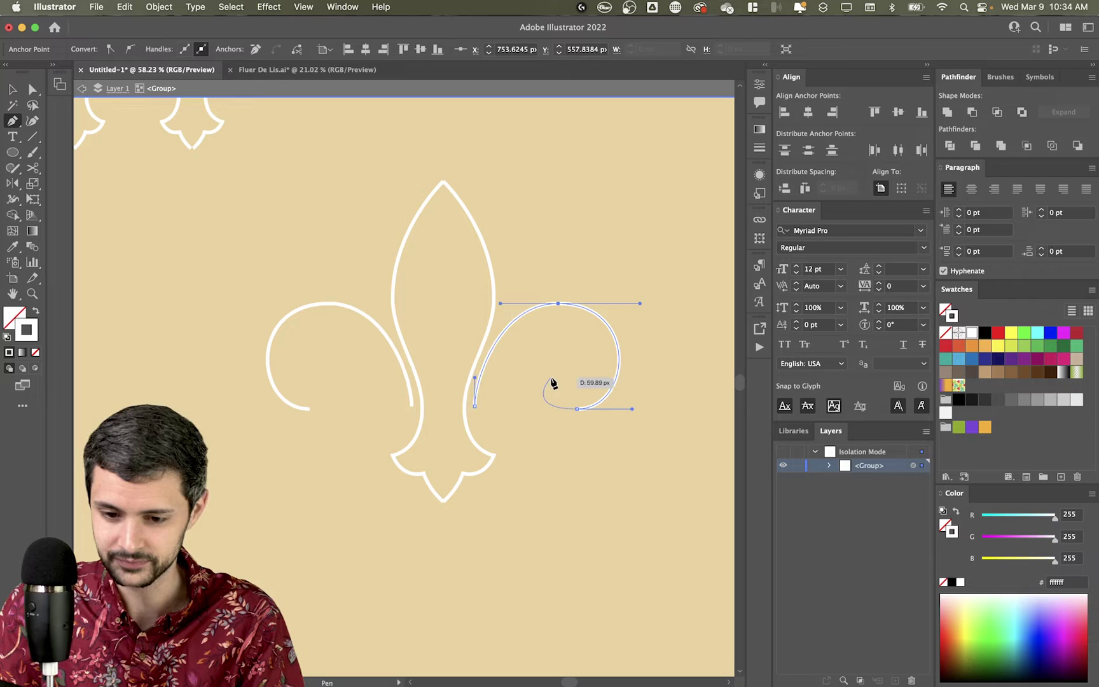
# Draw the curl's inner curve back down toward the stem and refine its shape
pyautogui.click(576, 409)
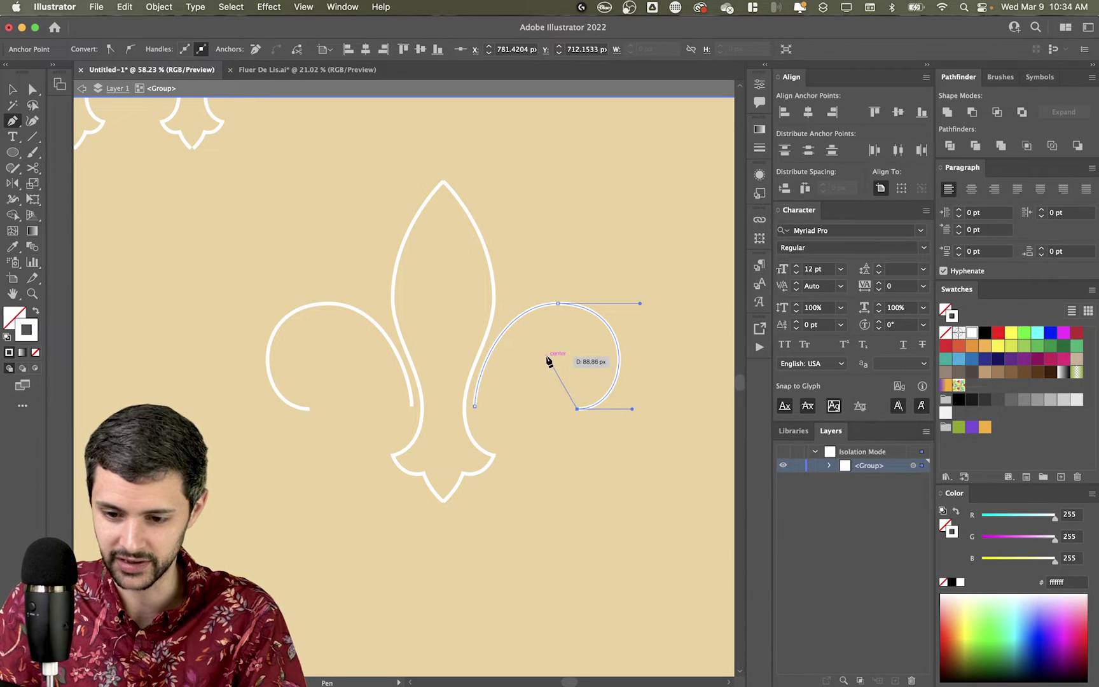
pyautogui.moveTo(547, 356); pyautogui.dragTo(518, 356)
pyautogui.moveTo(494, 406); pyautogui.dragTo(493, 428)
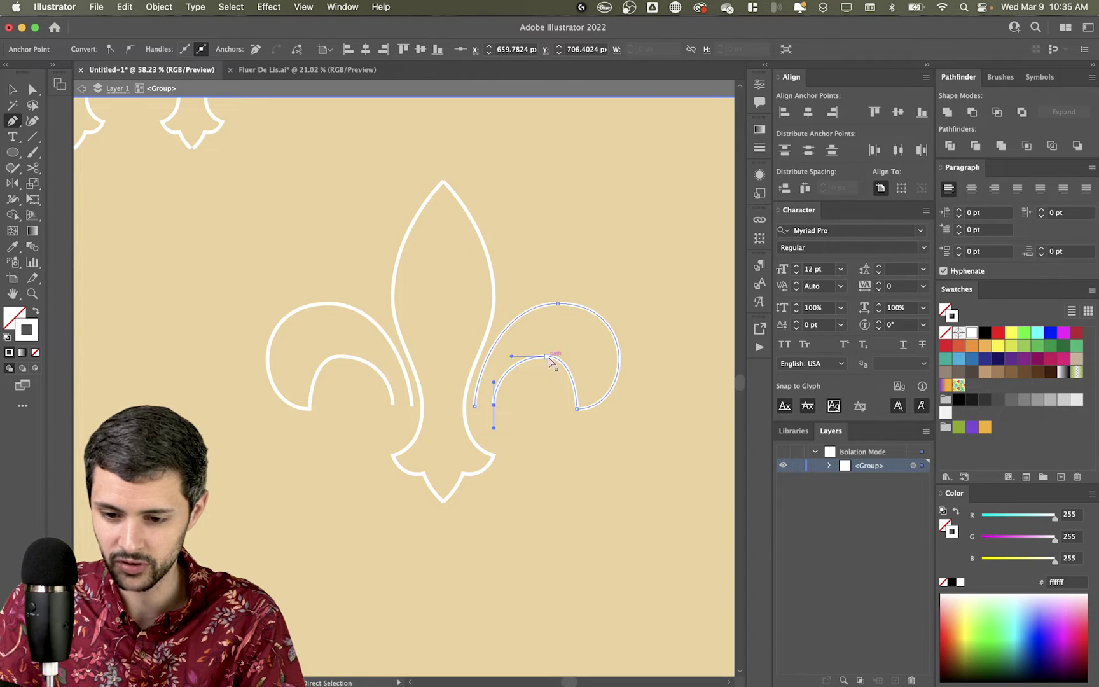
pyautogui.moveTo(576, 356); pyautogui.dragTo(581, 356)
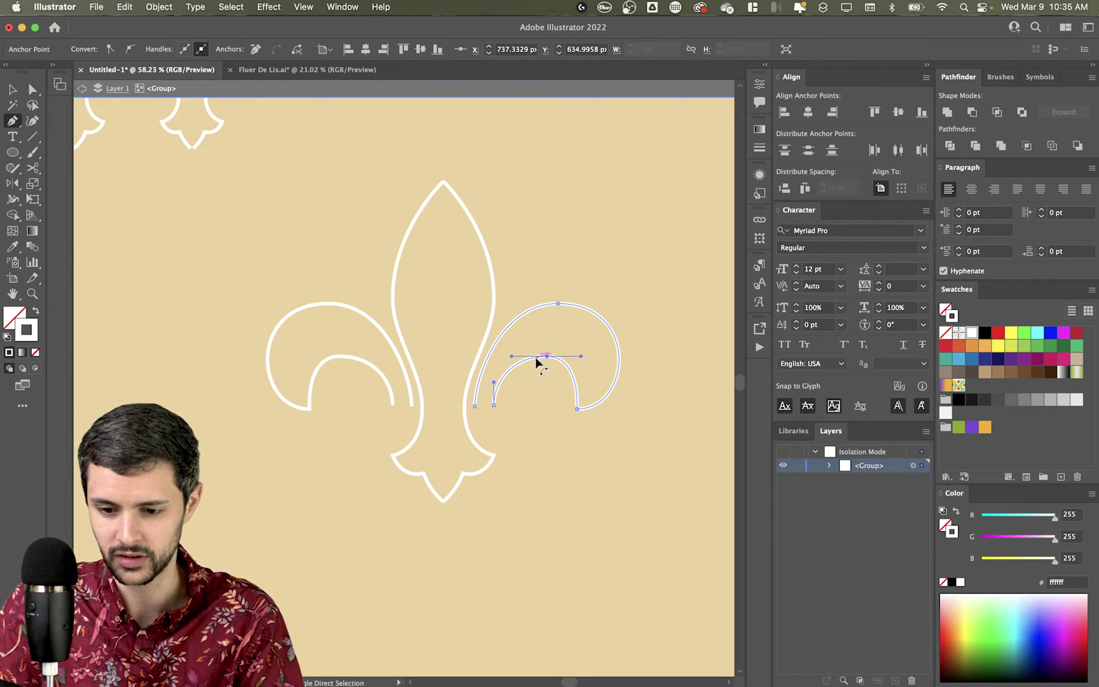
pyautogui.moveTo(512, 356); pyautogui.dragTo(516, 356)
# Draw a demo curve from the lower stem across the central petal
pyautogui.keyDown('super'); pyautogui.click(531, 395); pyautogui.keyUp('super')
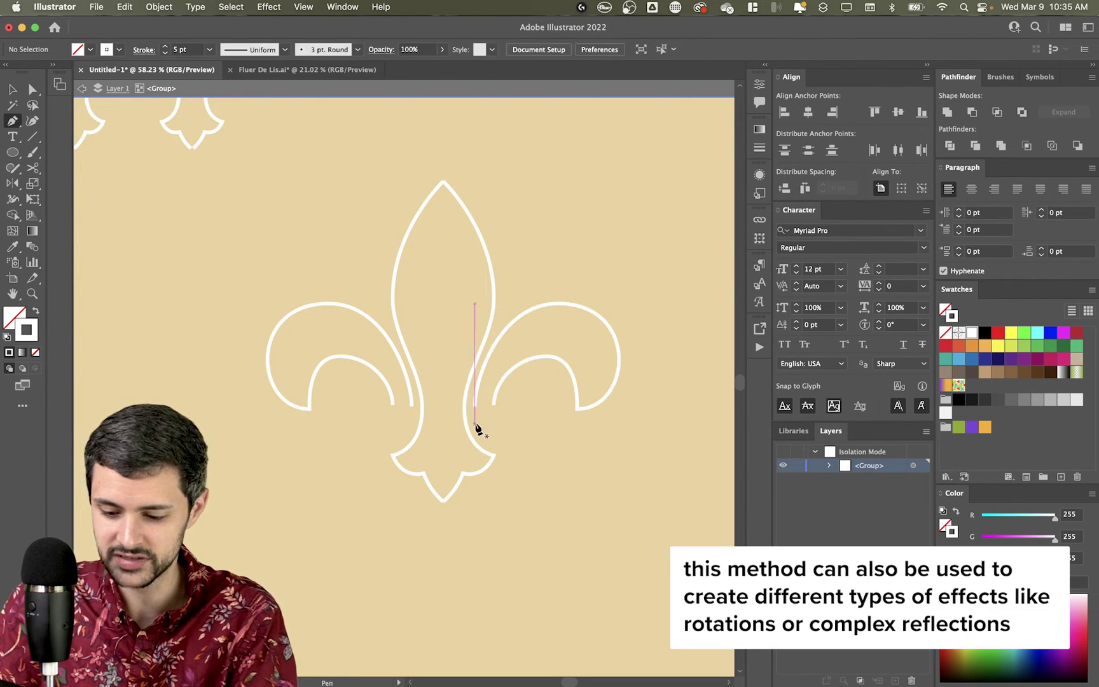
pyautogui.click(486, 434)
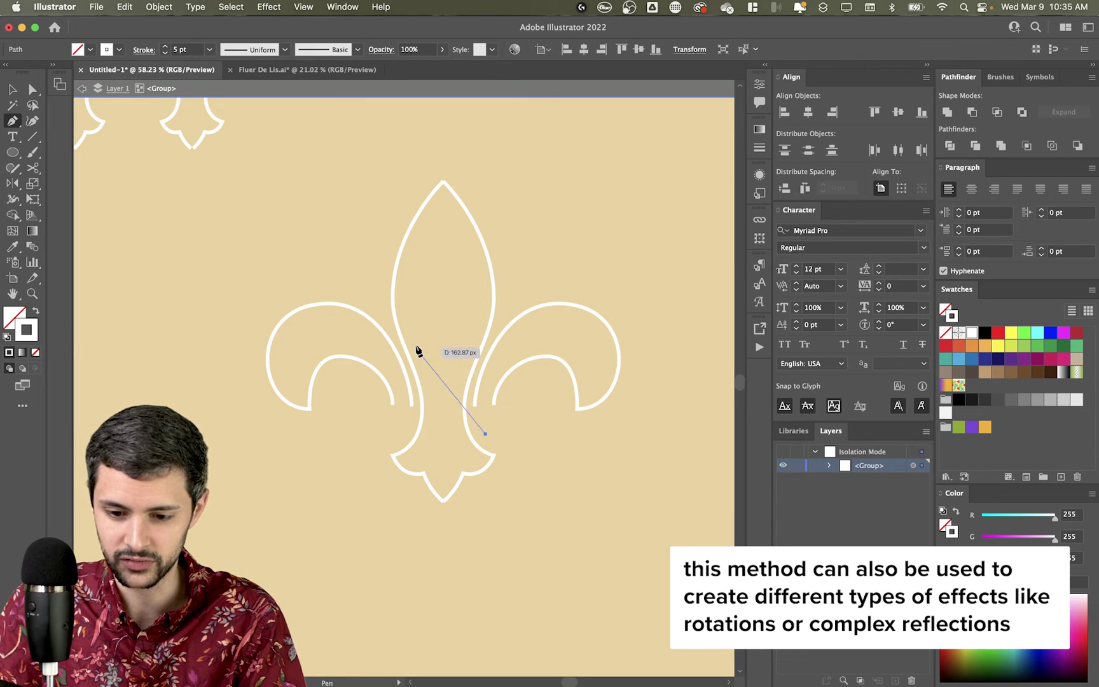
pyautogui.moveTo(431, 267); pyautogui.dragTo(478, 171)
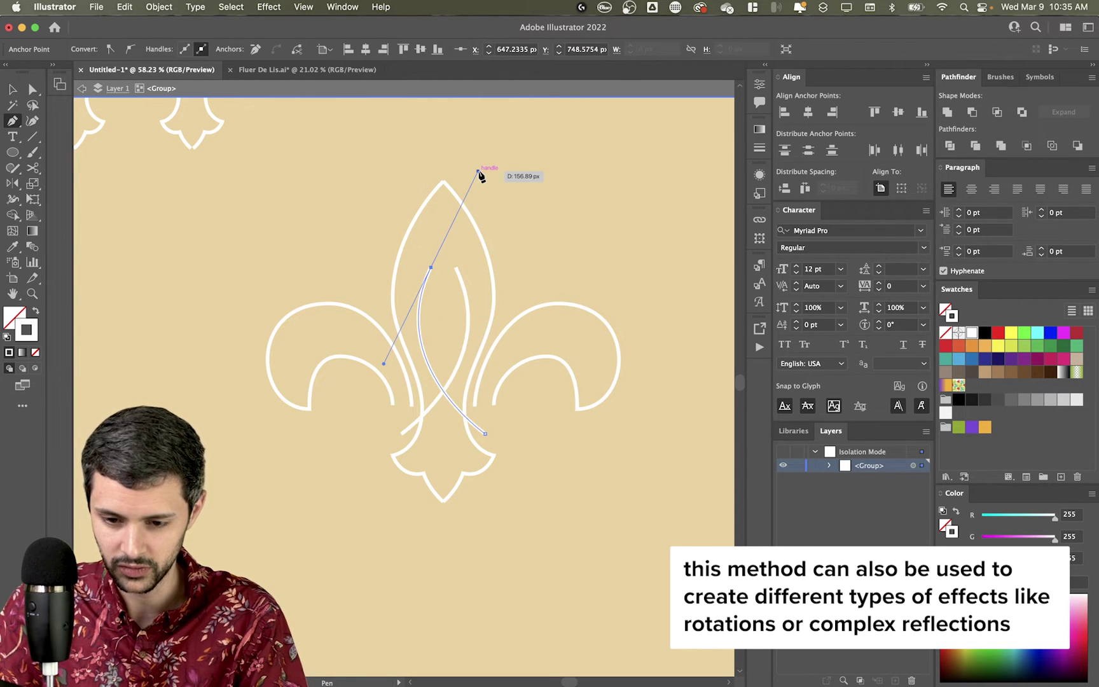
pyautogui.press('super+shift+a')
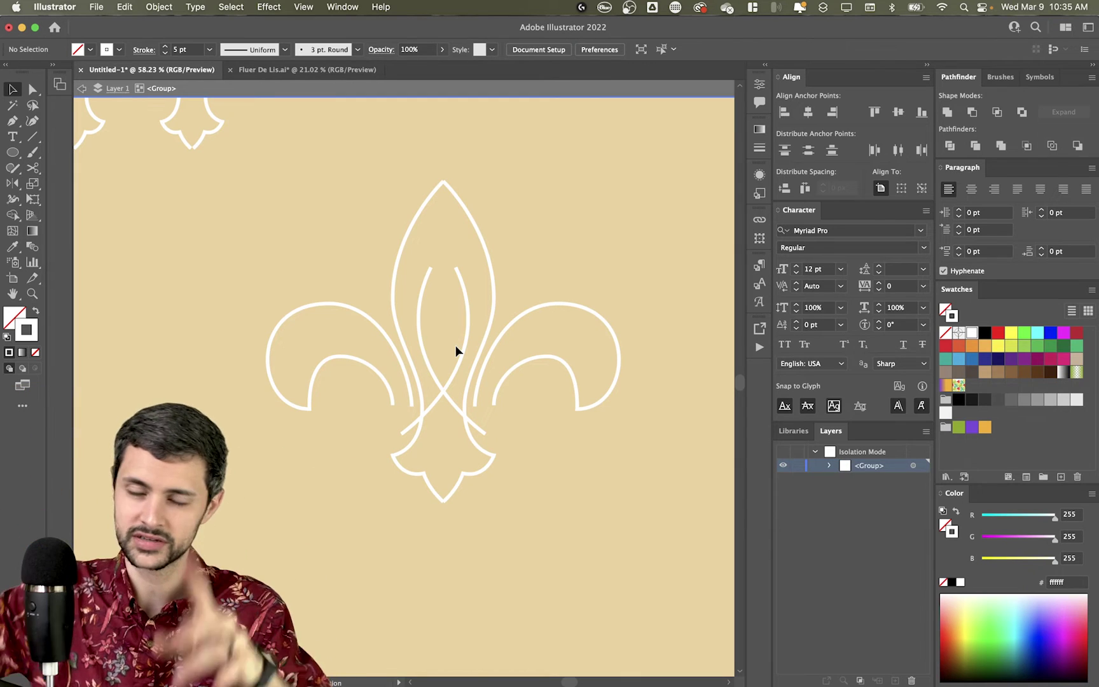
# Delete the inner crossing curves and select the curl and petal paths with Direct Selection
pyautogui.click(450, 395)
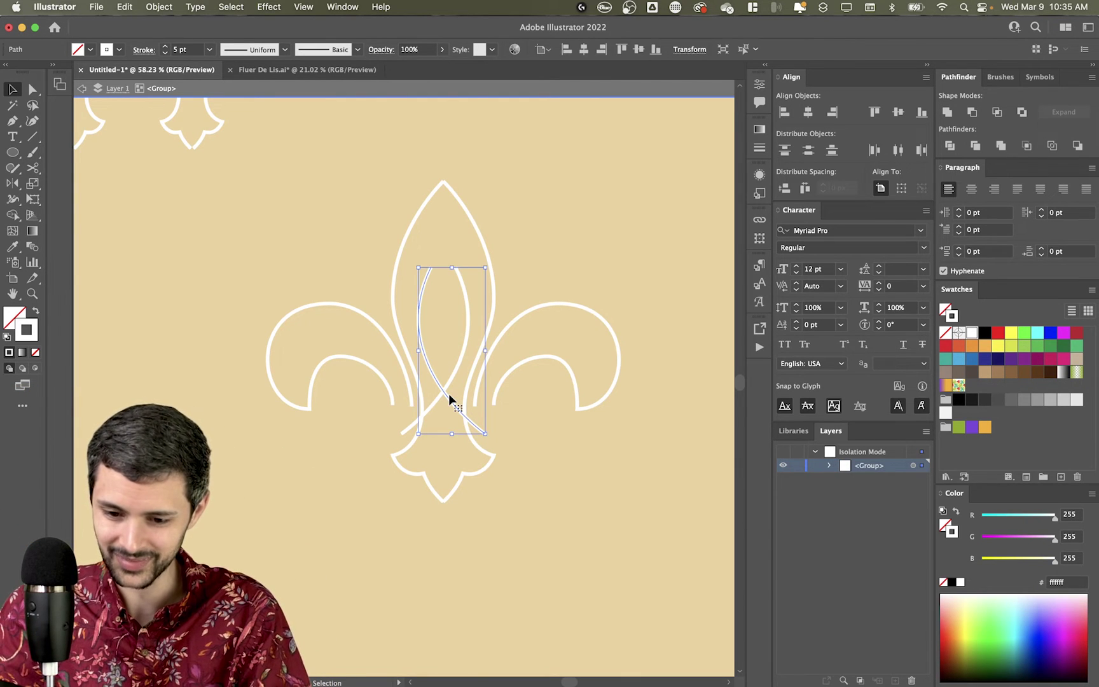
pyautogui.press('Delete')
pyautogui.press('a')
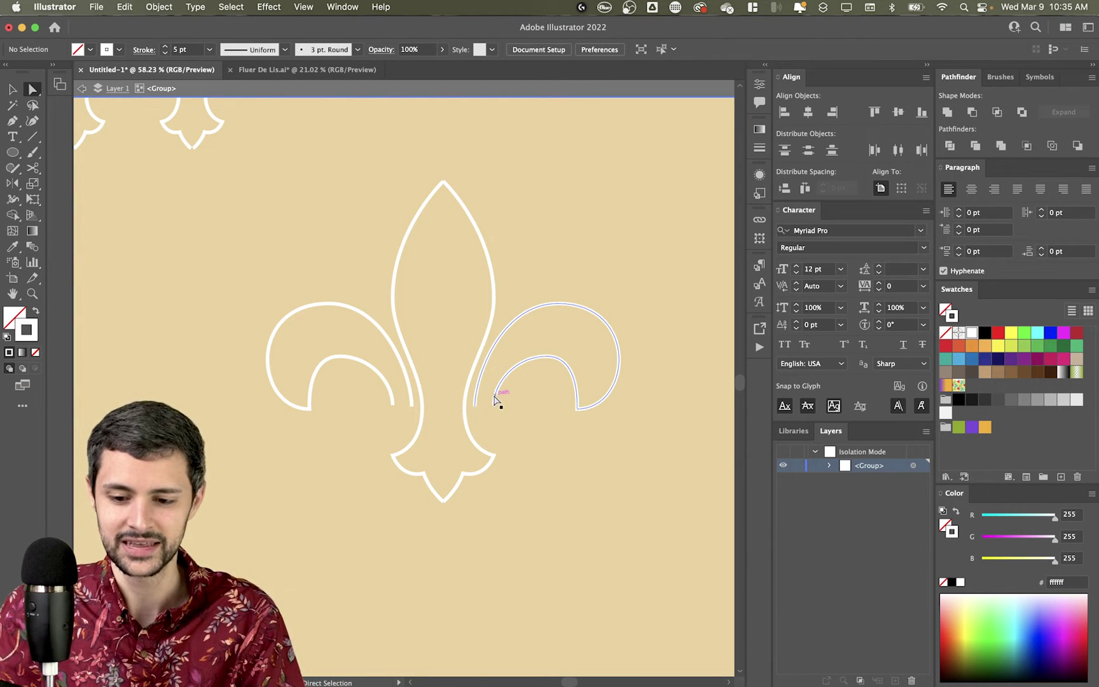
pyautogui.click(479, 344)
pyautogui.click(492, 255)
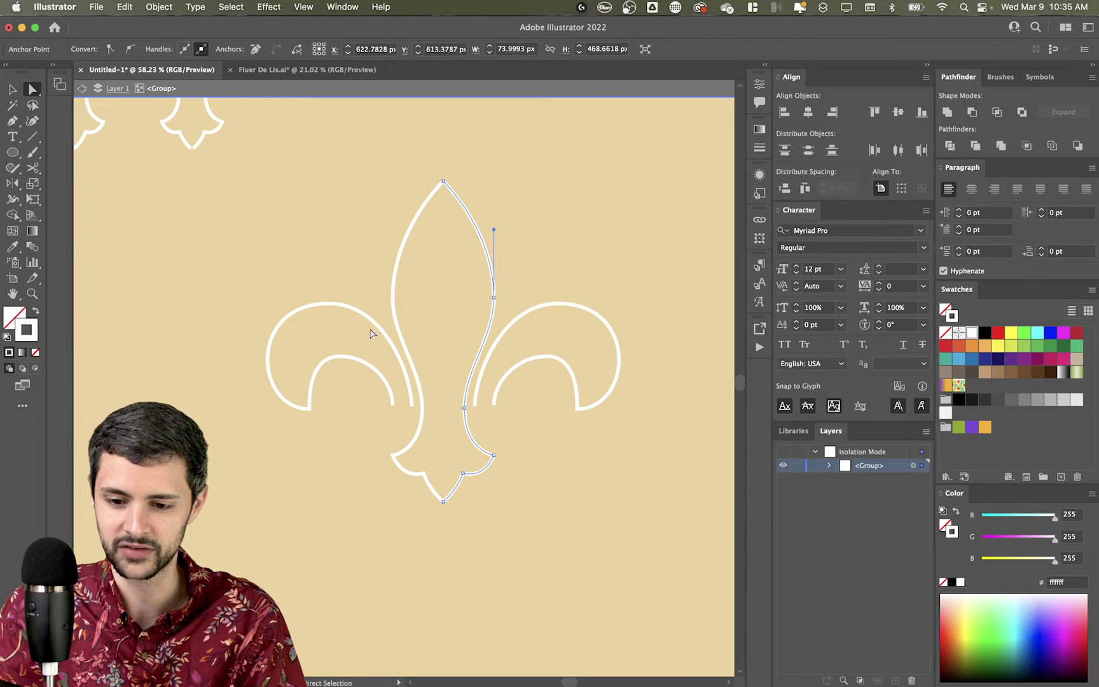
pyautogui.moveTo(345, 351); pyautogui.dragTo(346, 348)
pyautogui.moveTo(373, 308); pyautogui.dragTo(369, 319)
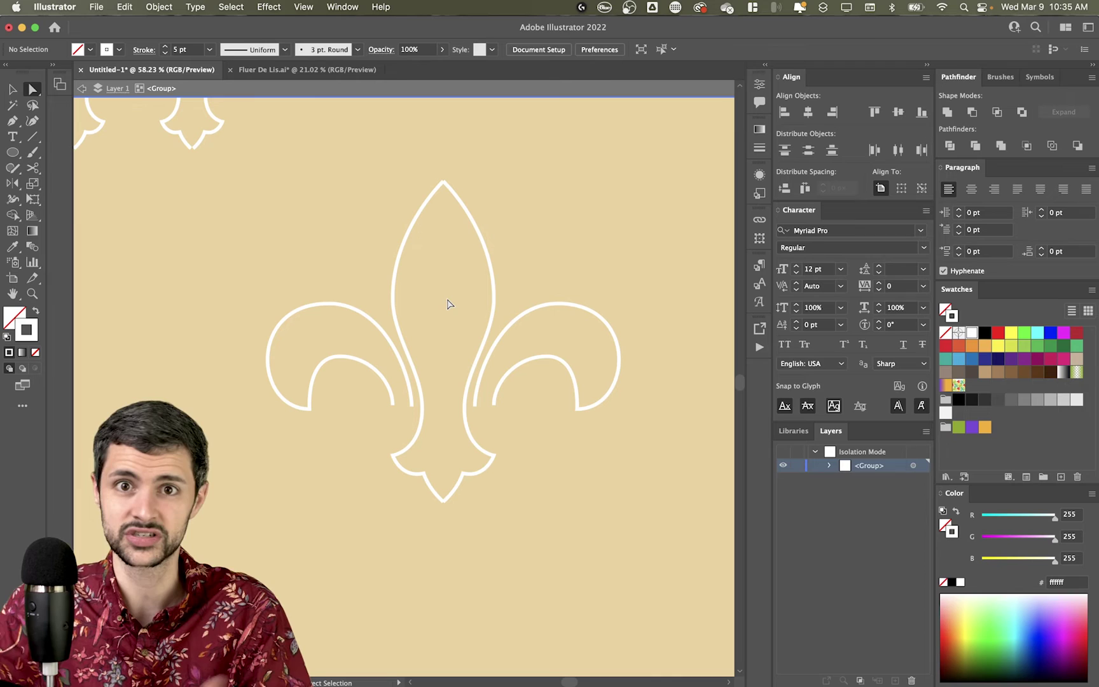
pyautogui.press('super+y')
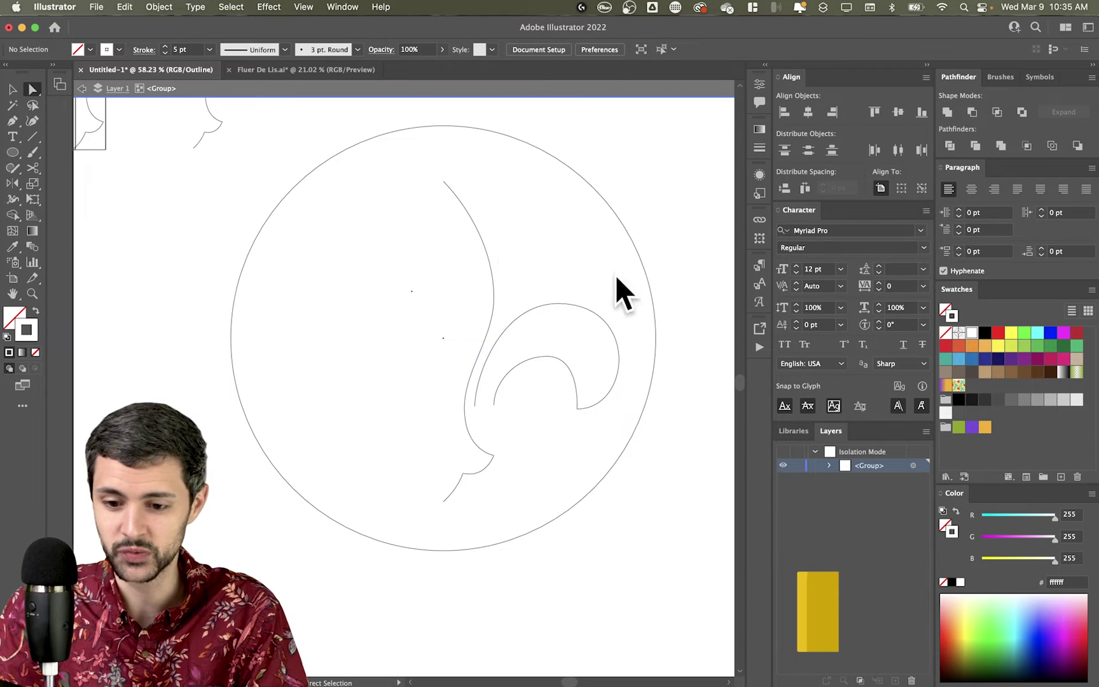
pyautogui.press('super+y')
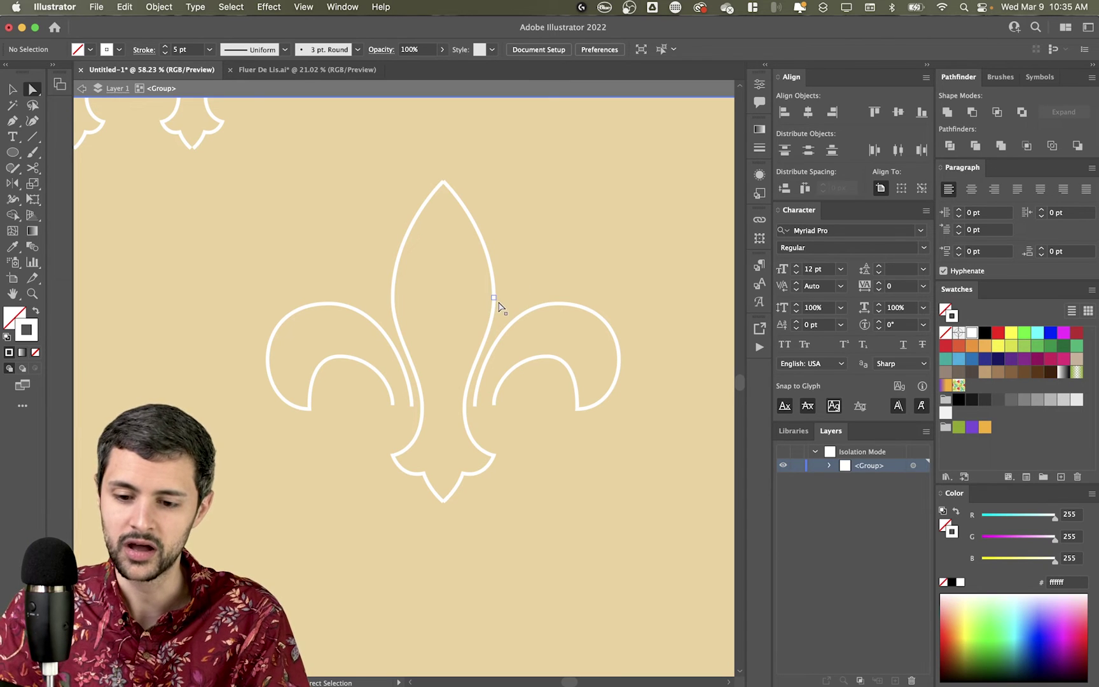
# Nudge the central petal's right anchor and the inner right-curl anchor slightly left
pyautogui.moveTo(494, 298); pyautogui.dragTo(487, 294)
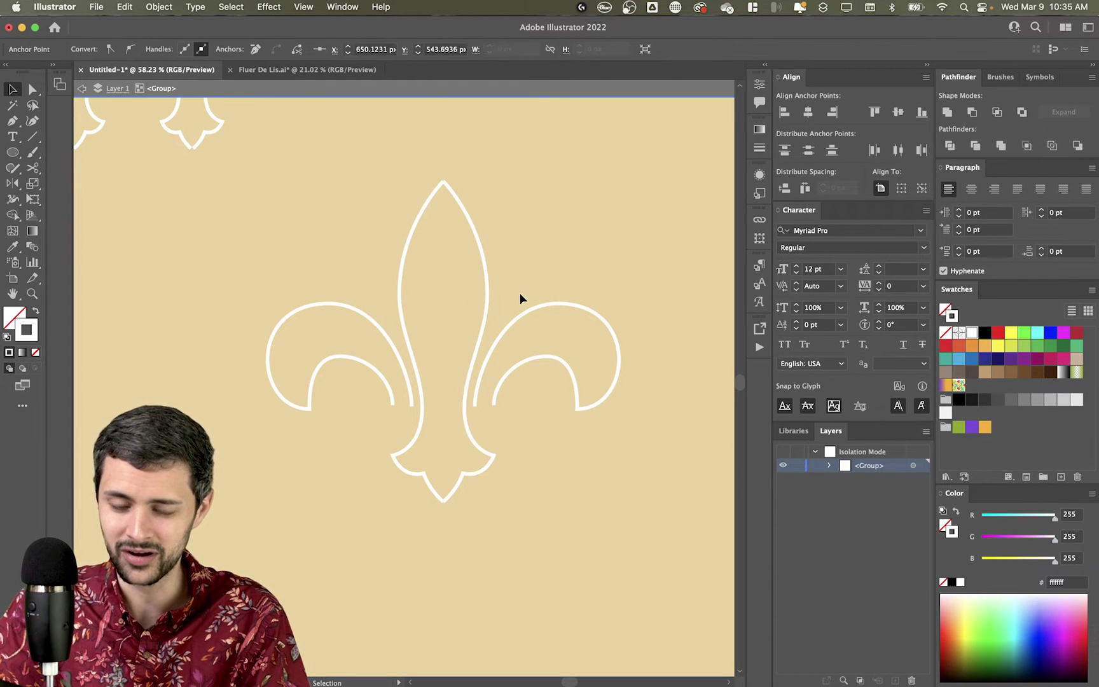
pyautogui.click(520, 294)
pyautogui.moveTo(492, 376); pyautogui.dragTo(522, 375)
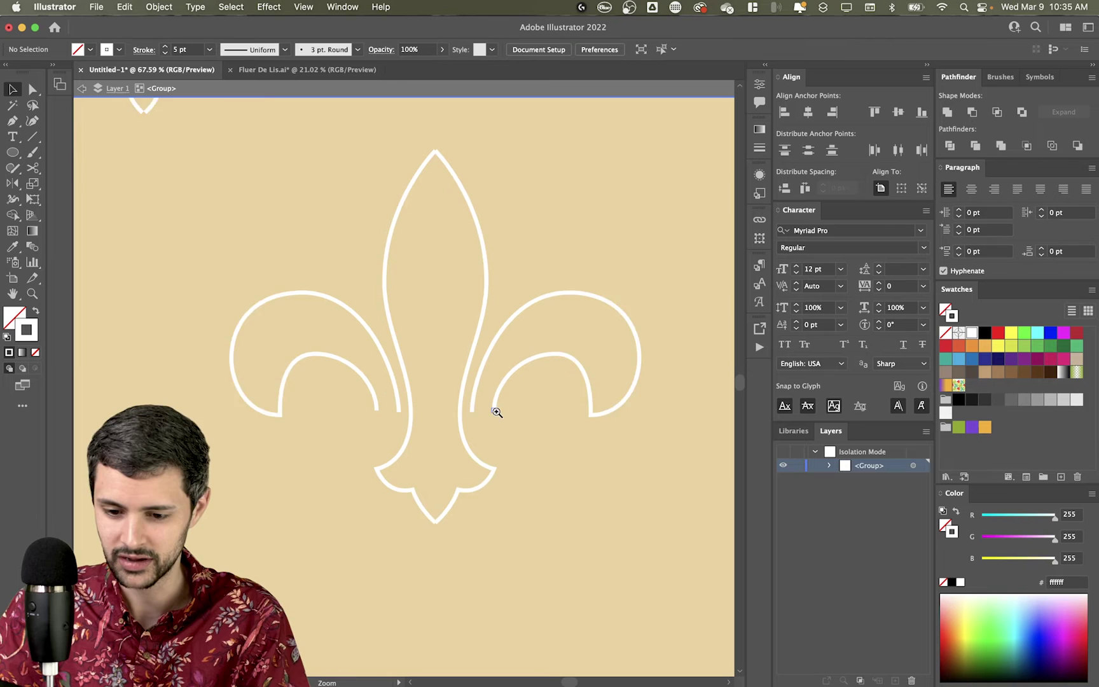
pyautogui.moveTo(497, 413); pyautogui.dragTo(516, 413)
pyautogui.press('a')
pyautogui.moveTo(565, 343); pyautogui.dragTo(524, 344)
# Reshape the curl's bottom anchor with handles so the outer curl bulges
pyautogui.hotkey('shift', 'c')
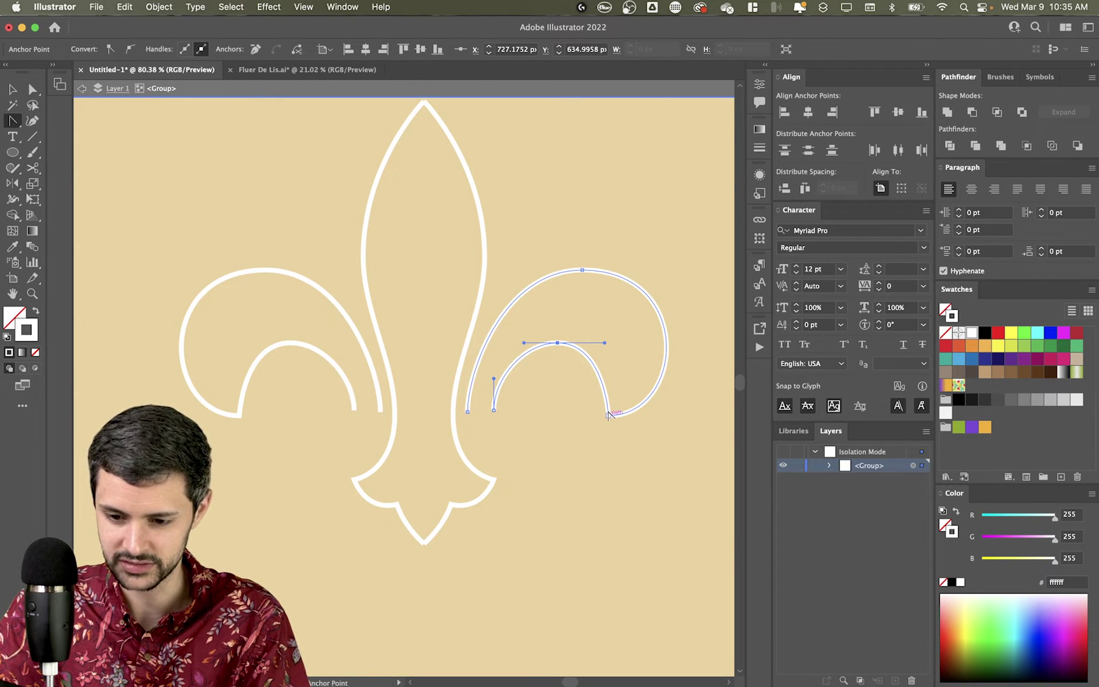
pyautogui.moveTo(609, 415); pyautogui.dragTo(618, 393)
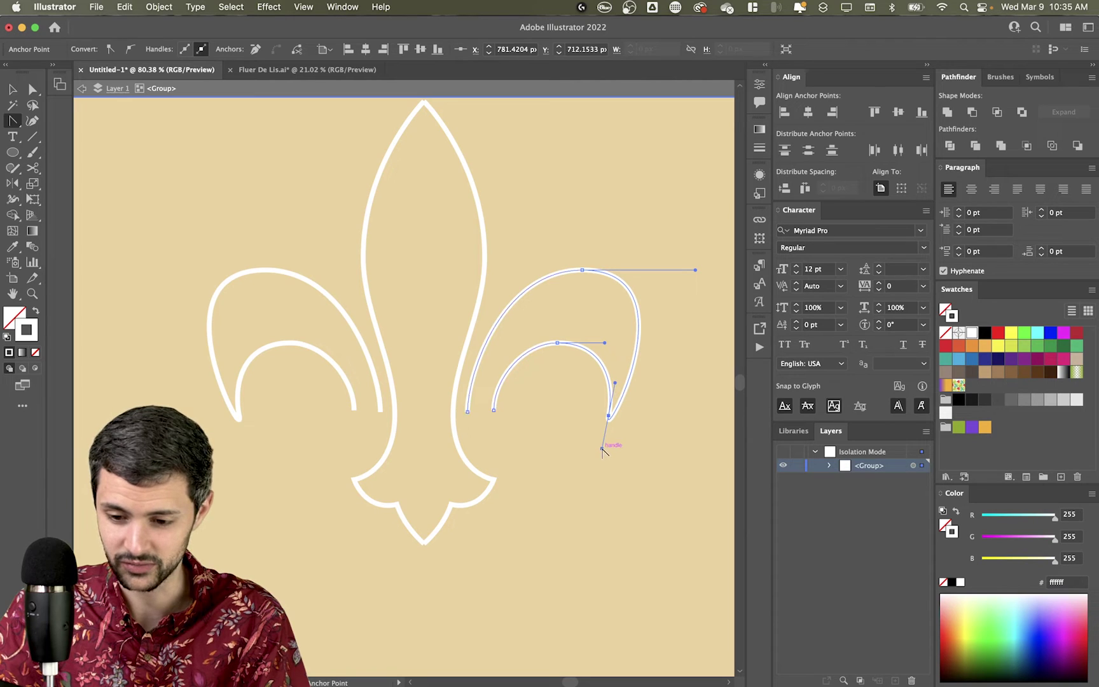
pyautogui.moveTo(603, 450); pyautogui.dragTo(682, 437)
pyautogui.press('v')
pyautogui.click(533, 401)
# Stretch the inner curve's top handle slightly left
pyautogui.moveTo(547, 361); pyautogui.dragTo(630, 389)
pyautogui.press('a')
pyautogui.click(565, 332)
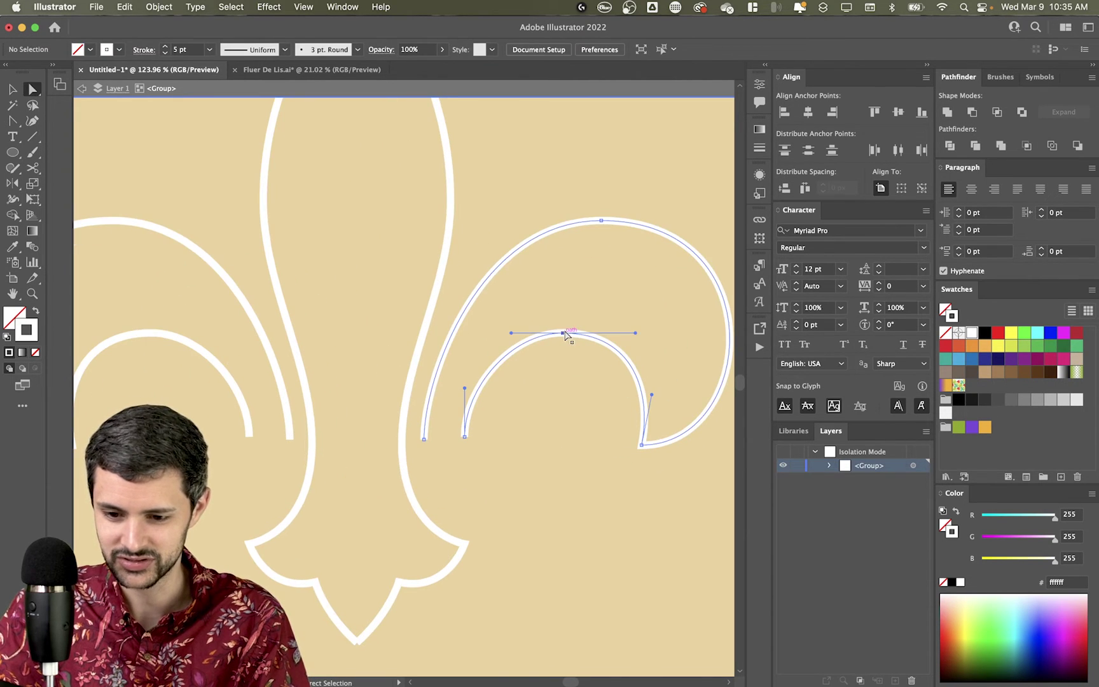
pyautogui.moveTo(512, 333); pyautogui.dragTo(506, 332)
pyautogui.press('v')
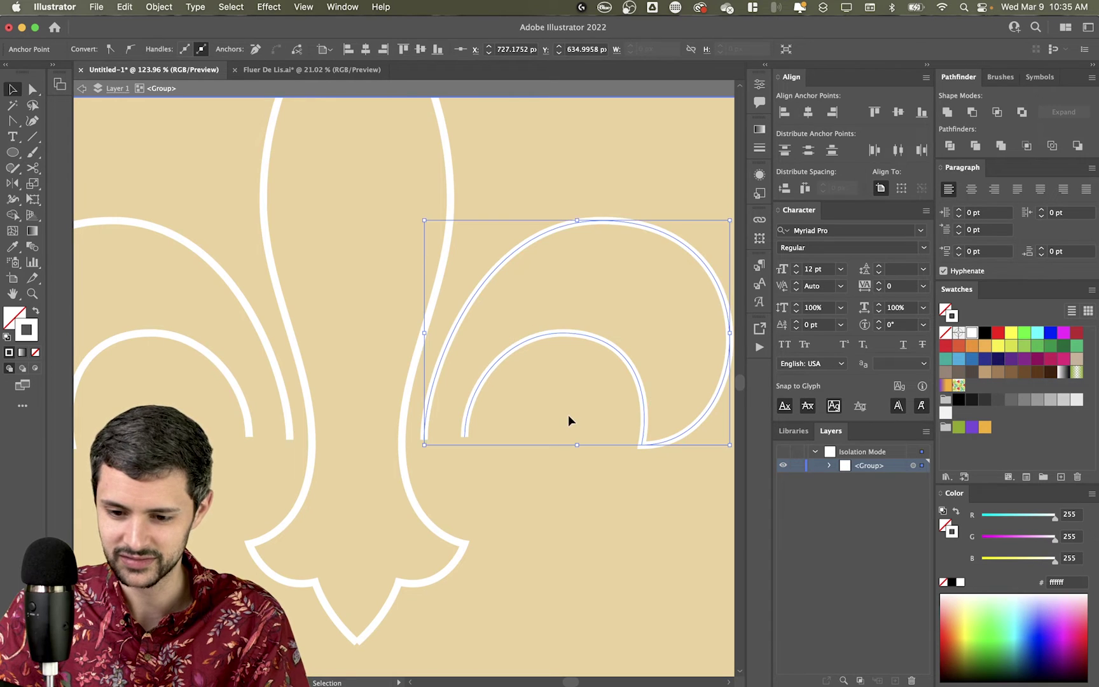
pyautogui.click(568, 415)
# Draw a hooked inner curl continuing from the inner curve's end
pyautogui.press('p')
pyautogui.moveTo(470, 463); pyautogui.dragTo(470, 464)
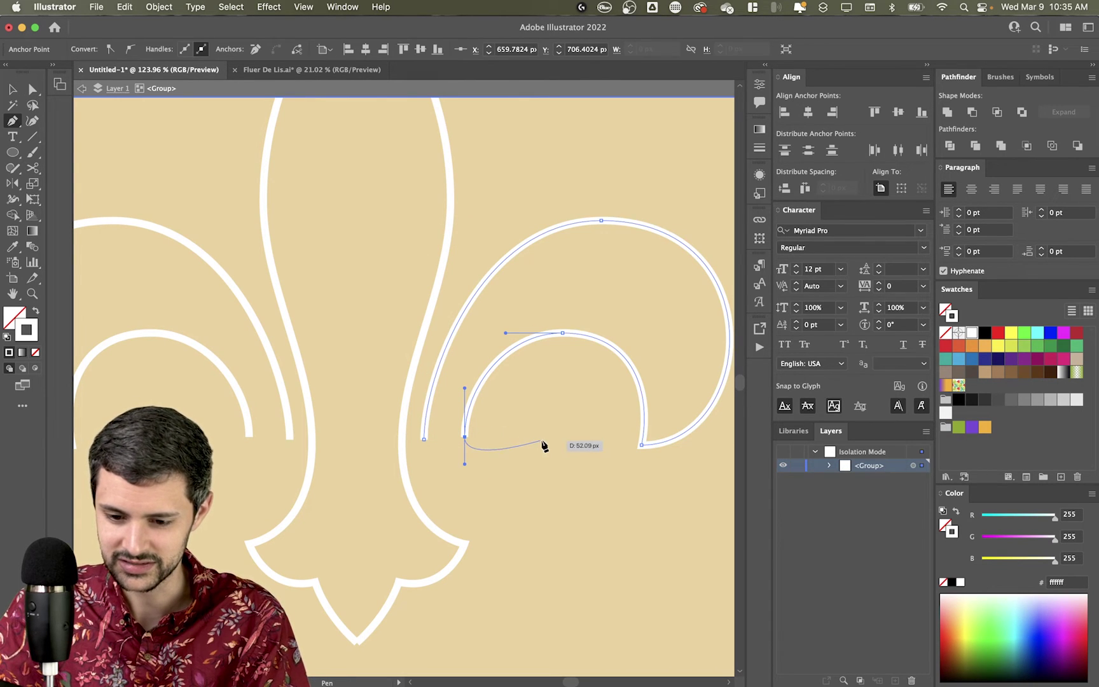
pyautogui.moveTo(544, 437); pyautogui.dragTo(544, 386)
pyautogui.moveTo(464, 468); pyautogui.dragTo(465, 491)
pyautogui.click(544, 438)
pyautogui.moveTo(574, 491); pyautogui.dragTo(572, 525)
pyautogui.keyDown('super'); pyautogui.click(498, 541); pyautogui.keyUp('super')
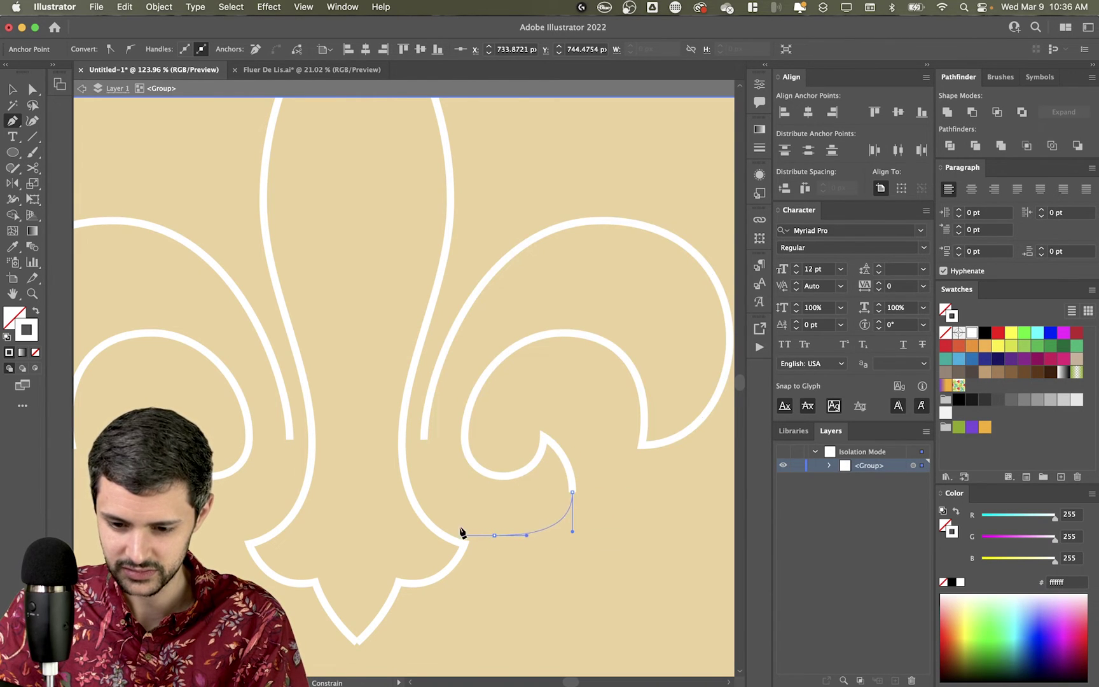
# Extend the hook to meet the stem and adjust the stem's bottom anchor
pyautogui.moveTo(425, 439); pyautogui.dragTo(425, 380)
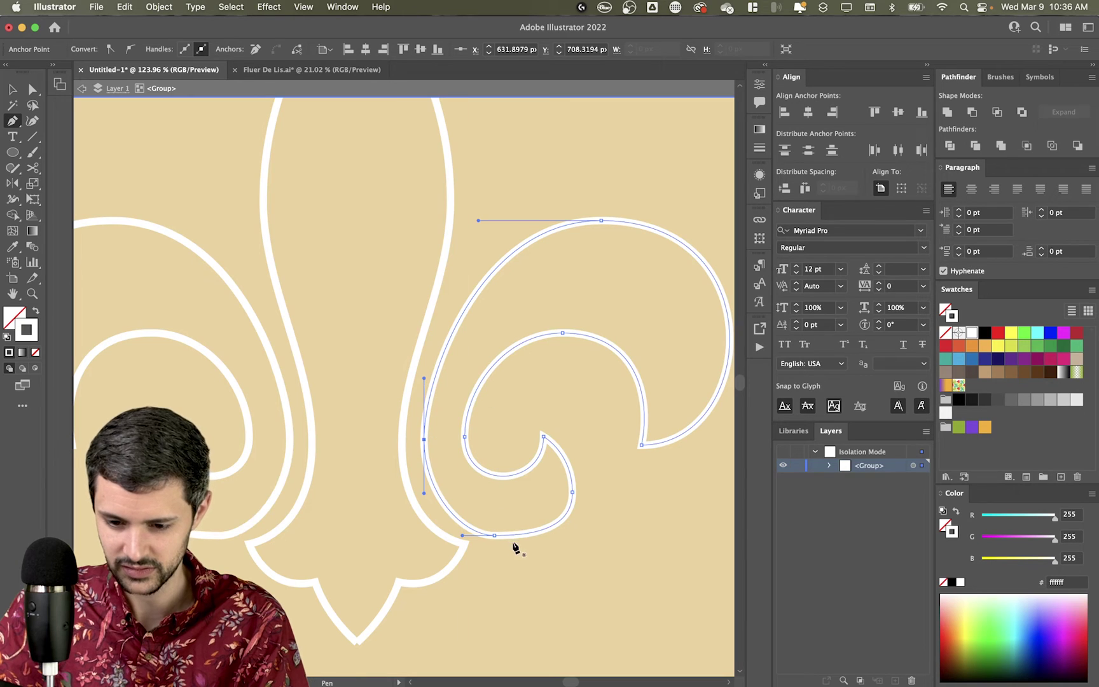
pyautogui.moveTo(495, 536); pyautogui.dragTo(572, 525)
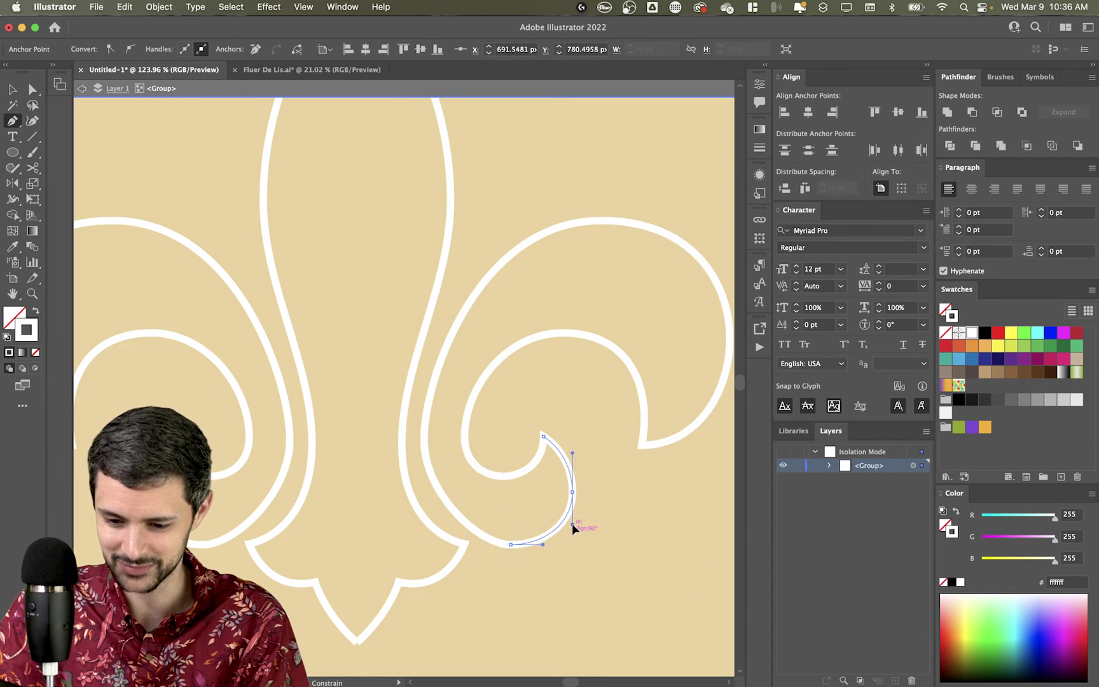
pyautogui.keyDown('super'); pyautogui.click(510, 545); pyautogui.keyUp('super')
pyautogui.press('a')
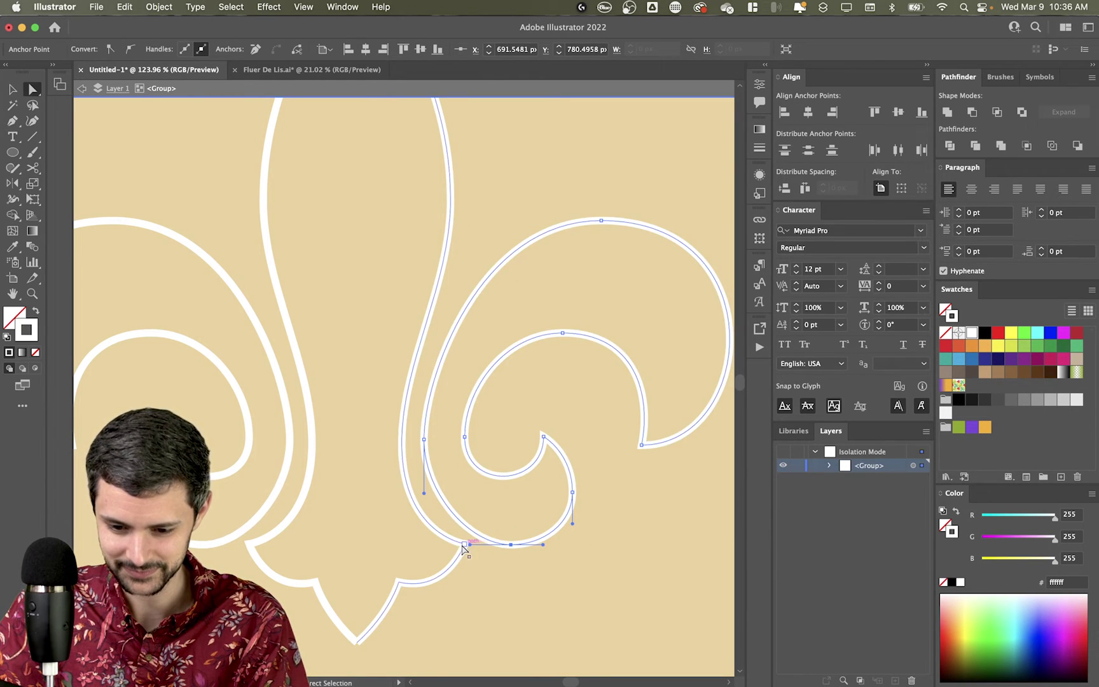
pyautogui.moveTo(466, 545)
pyautogui.mouseDown()
pyautogui.moveTo(468, 566)
pyautogui.moveTo(454, 547)
pyautogui.mouseUp()
pyautogui.click(511, 545)
pyautogui.click(485, 432)
pyautogui.moveTo(482, 430); pyautogui.dragTo(381, 444)
# Scale the right curl and central petal half narrower, mirrored on the left
pyautogui.click(491, 391)
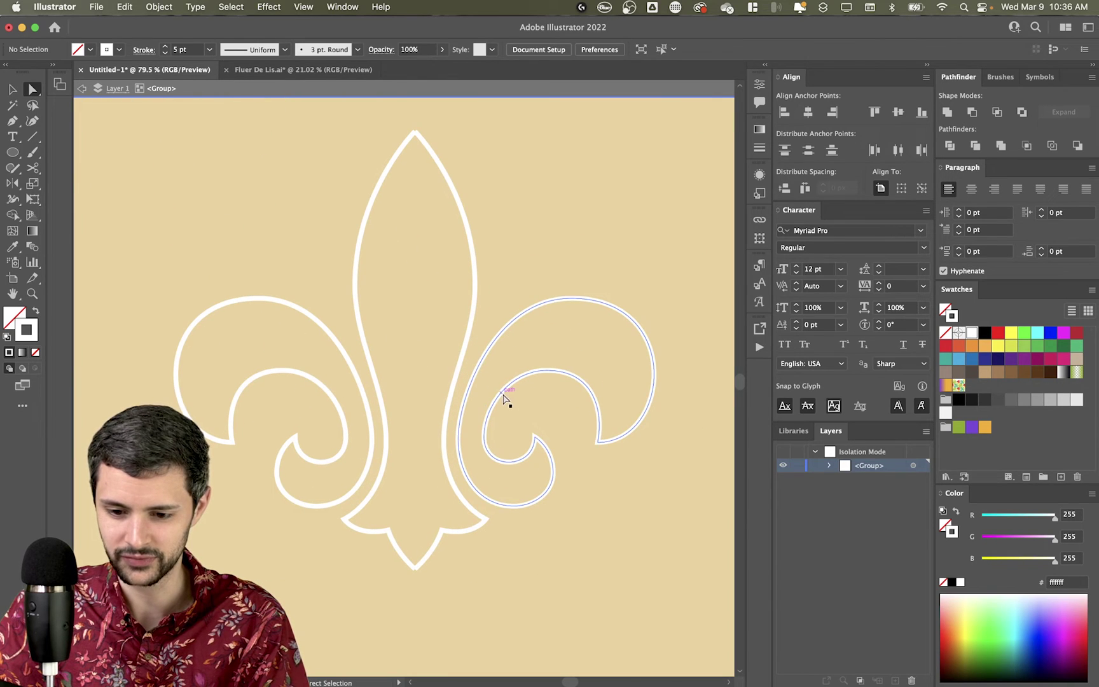
pyautogui.keyDown('shift'); pyautogui.click(466, 355); pyautogui.keyUp('shift')
pyautogui.press('v')
pyautogui.moveTo(659, 351)
pyautogui.mouseDown()
pyautogui.moveTo(632, 350)
pyautogui.moveTo(641, 350)
pyautogui.mouseUp()
pyautogui.press('super+shift+a')
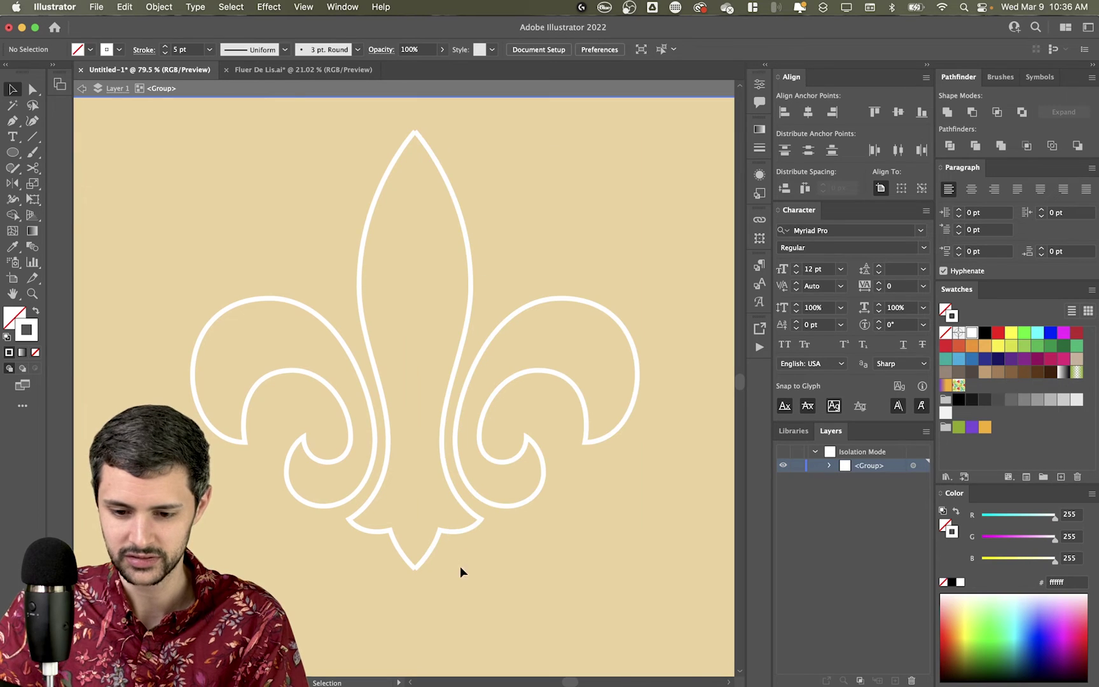
# Drag the bottom tip's anchor straight down to lengthen it
pyautogui.moveTo(462, 561); pyautogui.dragTo(437, 523)
pyautogui.moveTo(414, 571); pyautogui.dragTo(414, 587)
pyautogui.click(492, 443)
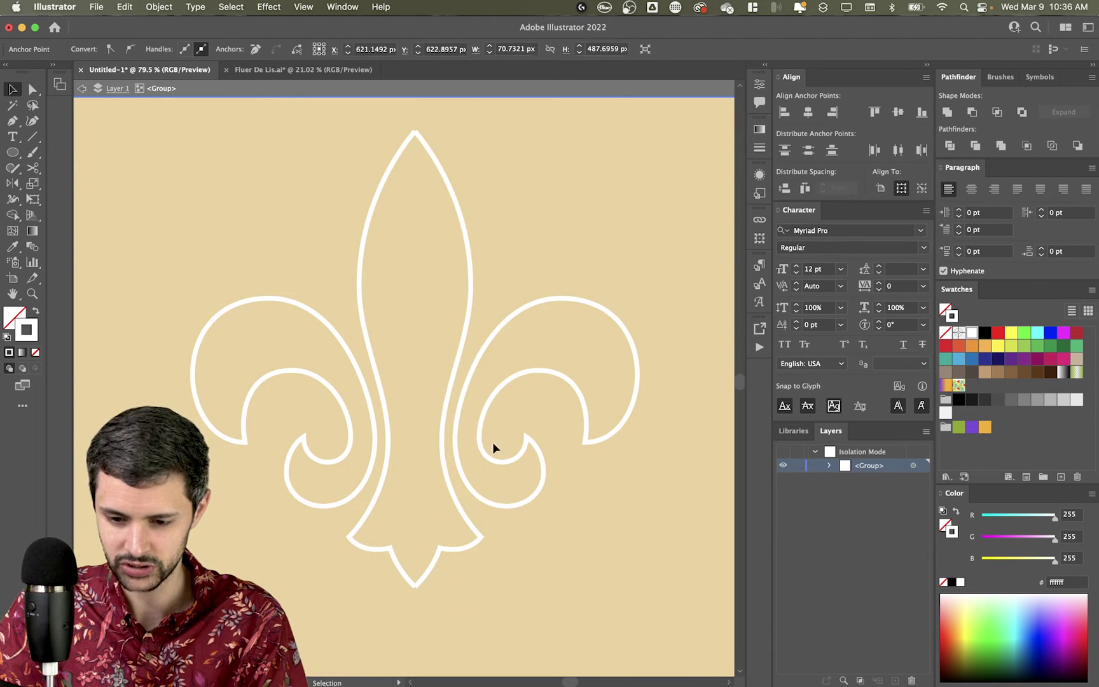
# Draw a thin rectangle across the stem at curl level and round its ends
pyautogui.press('v')
pyautogui.press('m')
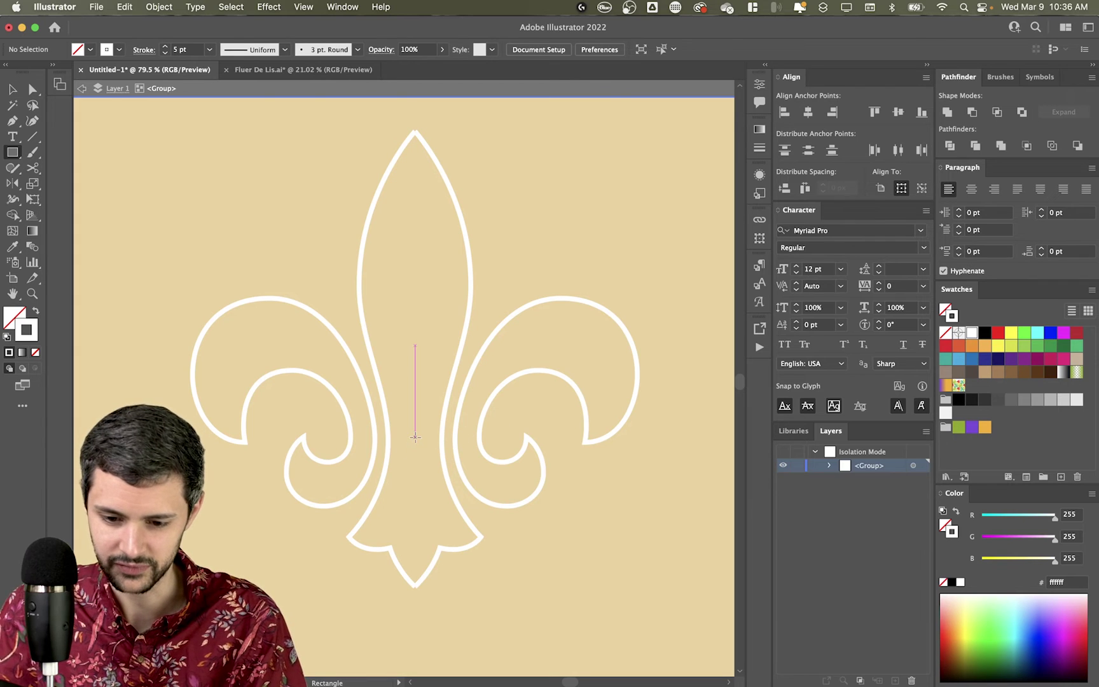
pyautogui.moveTo(483, 463); pyautogui.dragTo(482, 464)
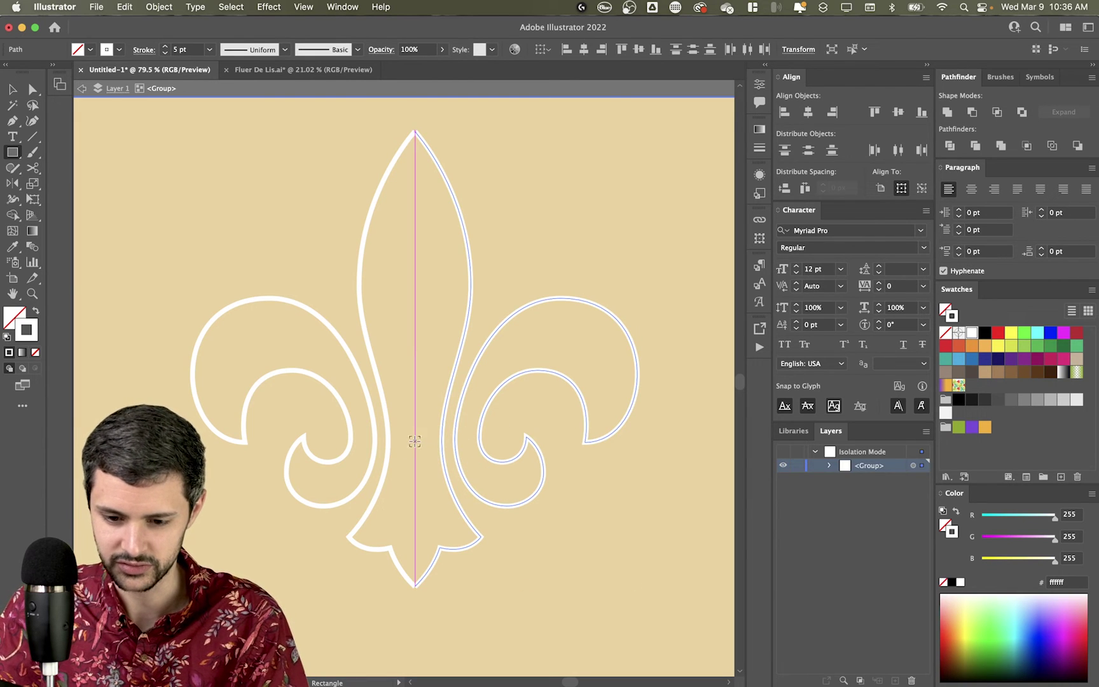
pyautogui.moveTo(415, 441)
pyautogui.mouseDown()
pyautogui.moveTo(503, 452)
pyautogui.moveTo(488, 429)
pyautogui.moveTo(488, 447)
pyautogui.moveTo(500, 424)
pyautogui.moveTo(566, 432)
pyautogui.moveTo(407, 432)
pyautogui.moveTo(515, 418)
pyautogui.mouseUp()
pyautogui.press('v')
pyautogui.click(508, 419)
pyautogui.click(513, 419)
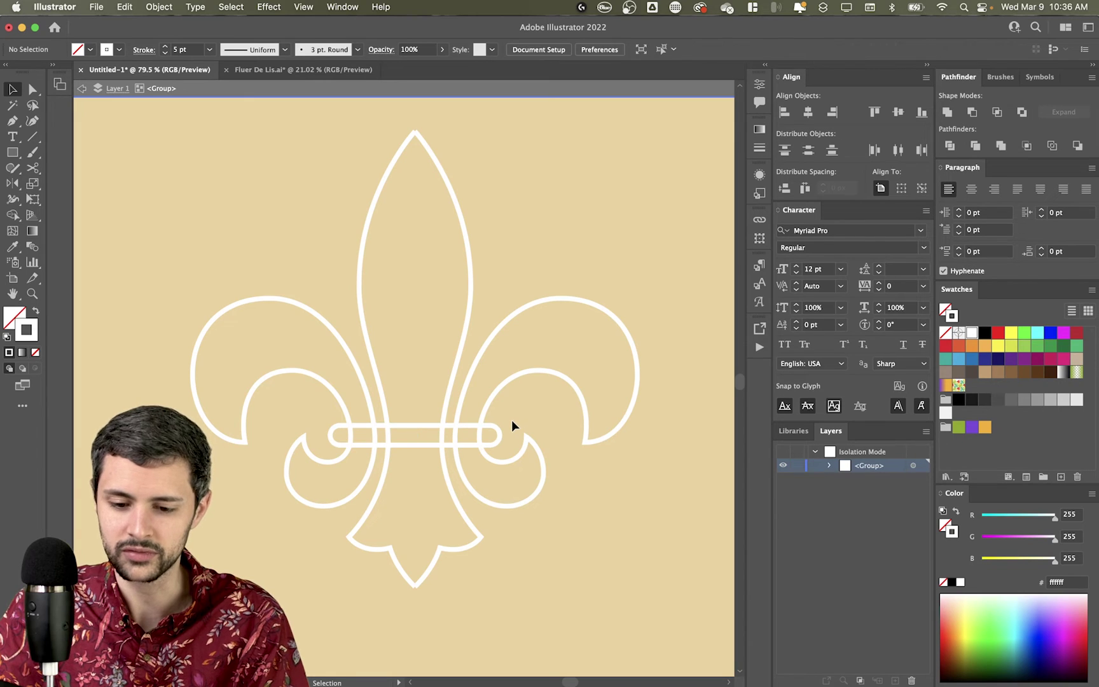
# Leave group editing and zoom in on the fleur-de-lis
pyautogui.doubleClick(513, 420)
pyautogui.scroll(-4, 519, 421)
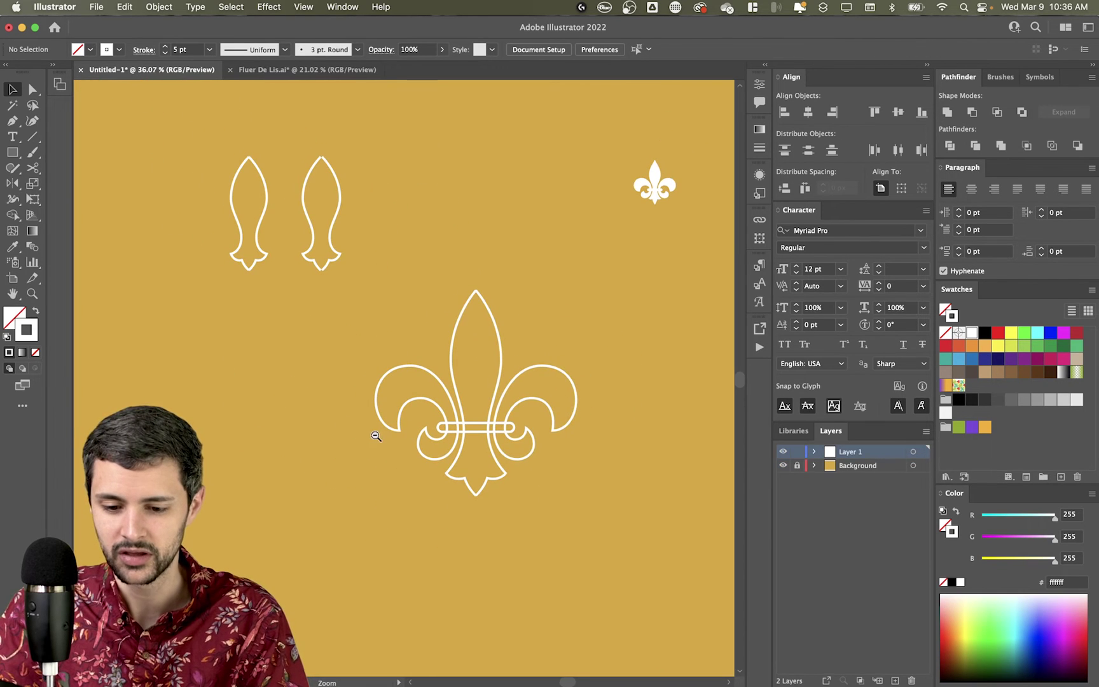
pyautogui.moveTo(523, 431); pyautogui.dragTo(569, 439)
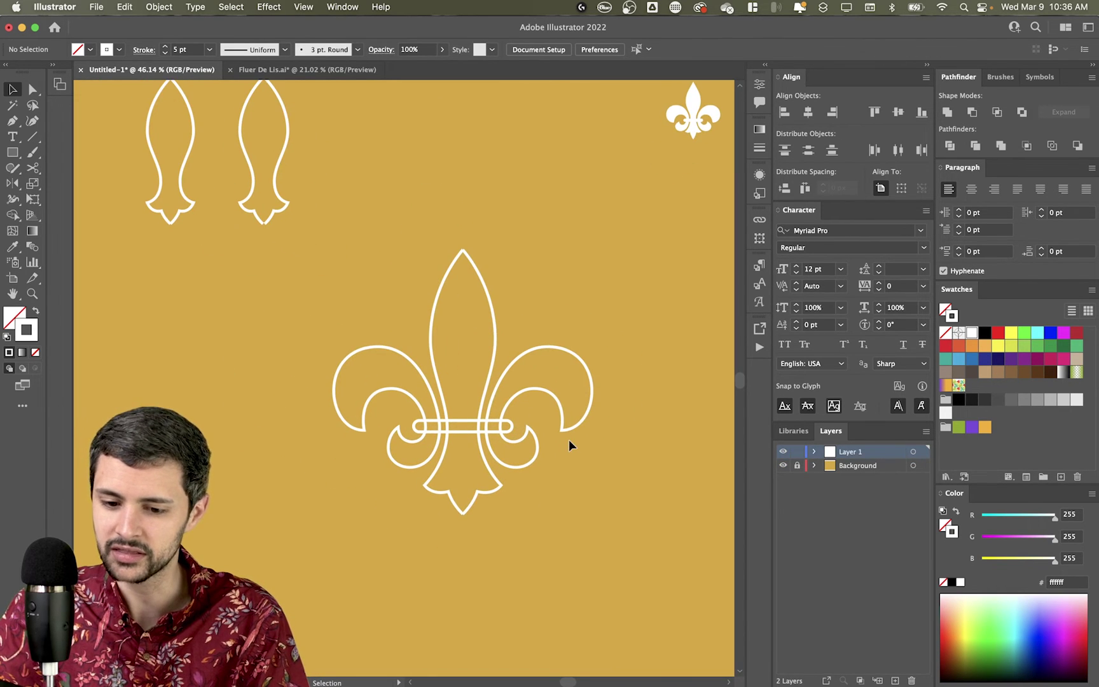
# Select the fleur-de-lis, move it right, and apply Object > Expand Appearance
pyautogui.click(511, 402)
pyautogui.moveTo(511, 401); pyautogui.dragTo(684, 415)
pyautogui.moveTo(591, 392); pyautogui.dragTo(706, 393)
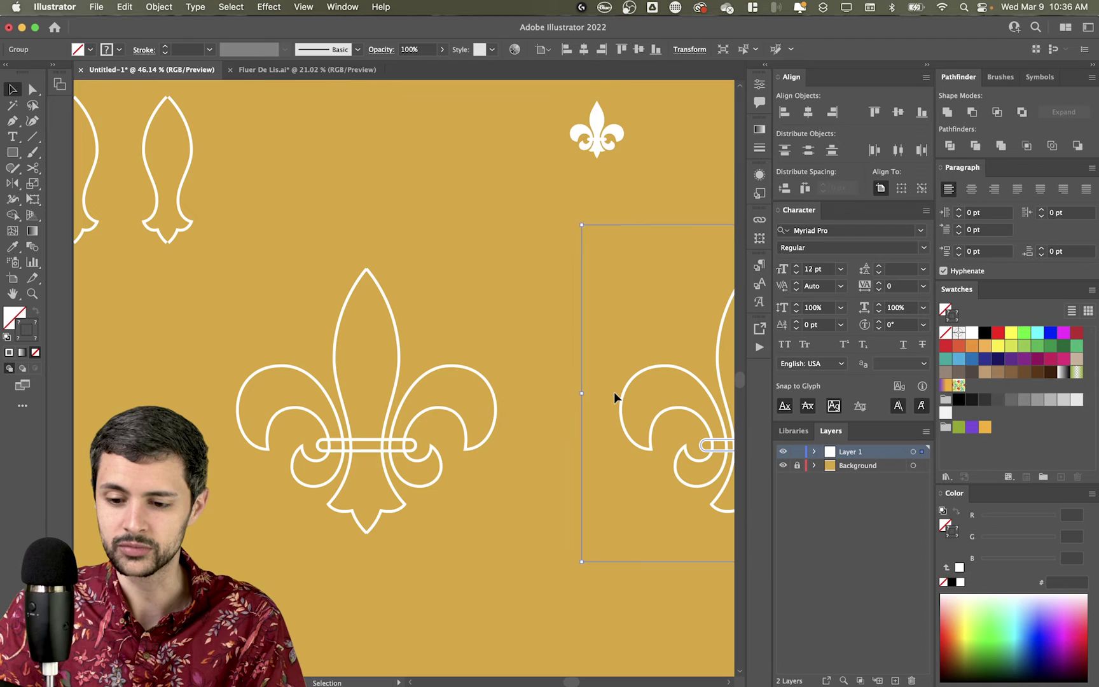
pyautogui.scroll(3, 435, 377)
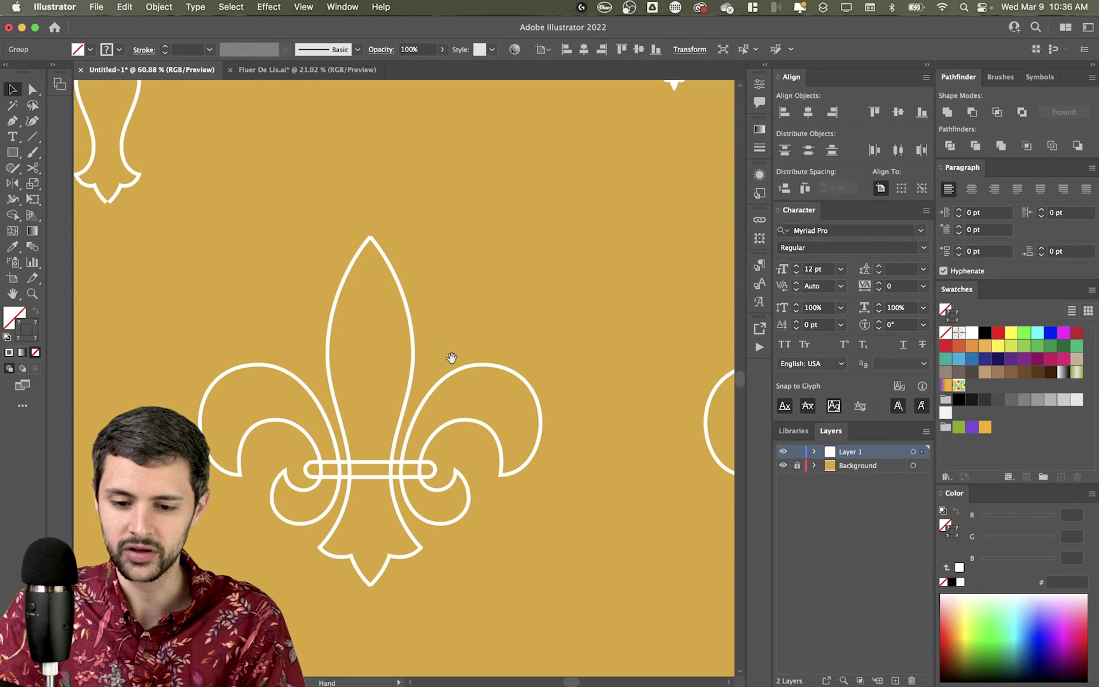
pyautogui.click(368, 450)
pyautogui.click(159, 7)
pyautogui.click(186, 186)
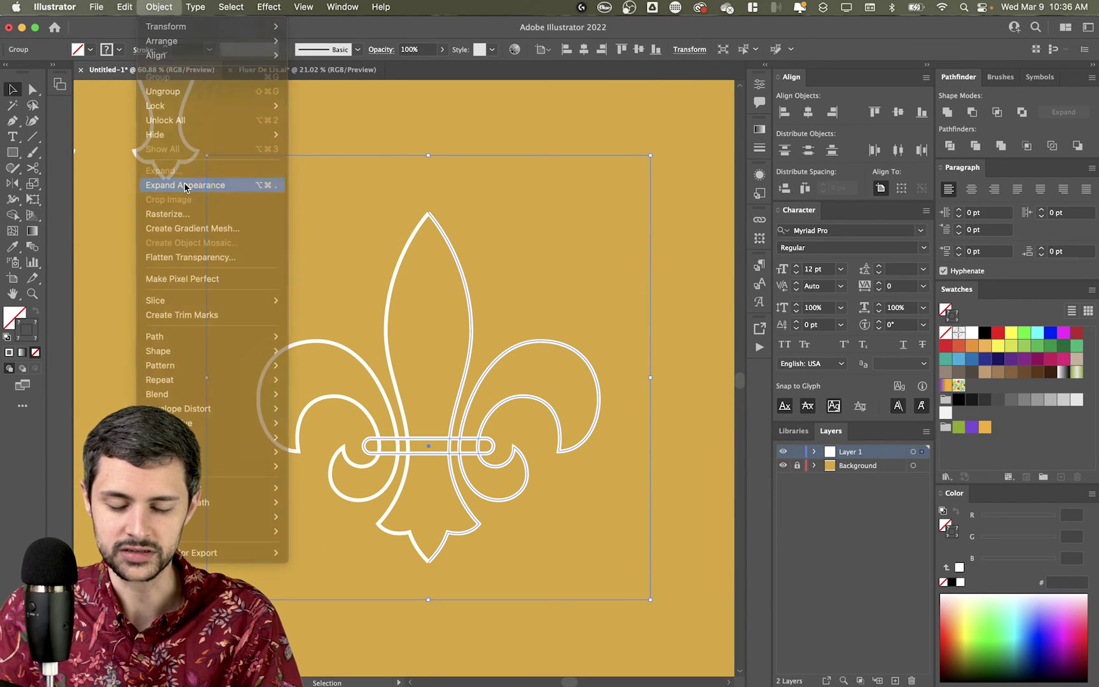
# Inspect the expanded paths in Outline view, then return to Preview
pyautogui.click(472, 226)
pyautogui.click(444, 235)
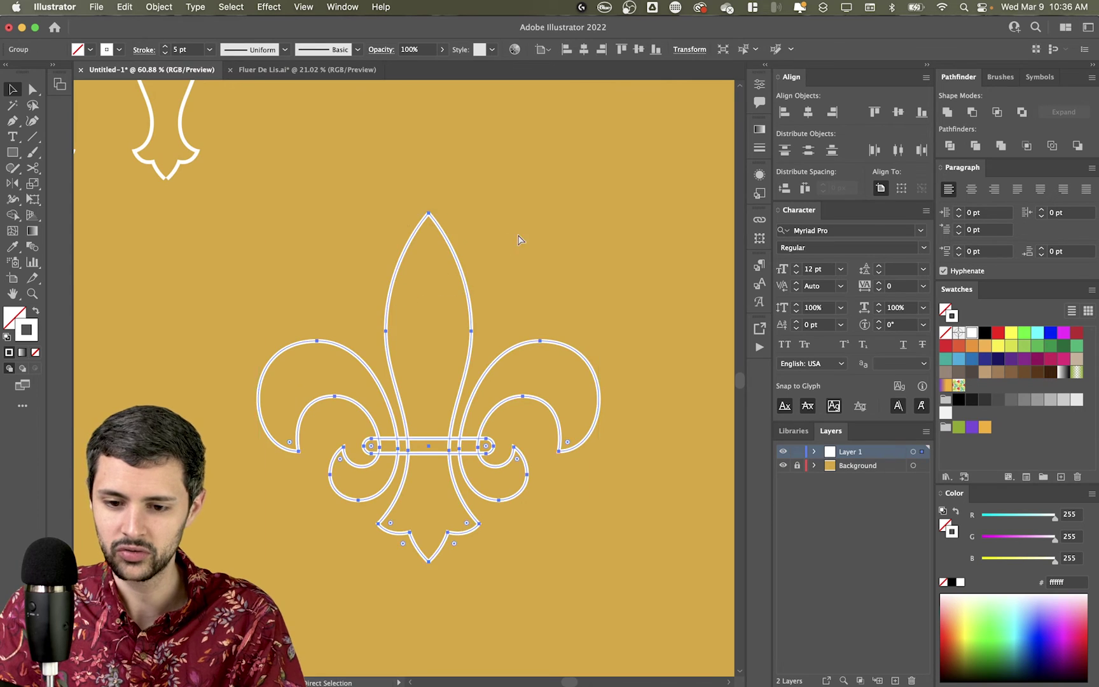
pyautogui.click(518, 240)
pyautogui.press('super+y')
pyautogui.moveTo(438, 213); pyautogui.dragTo(715, 271)
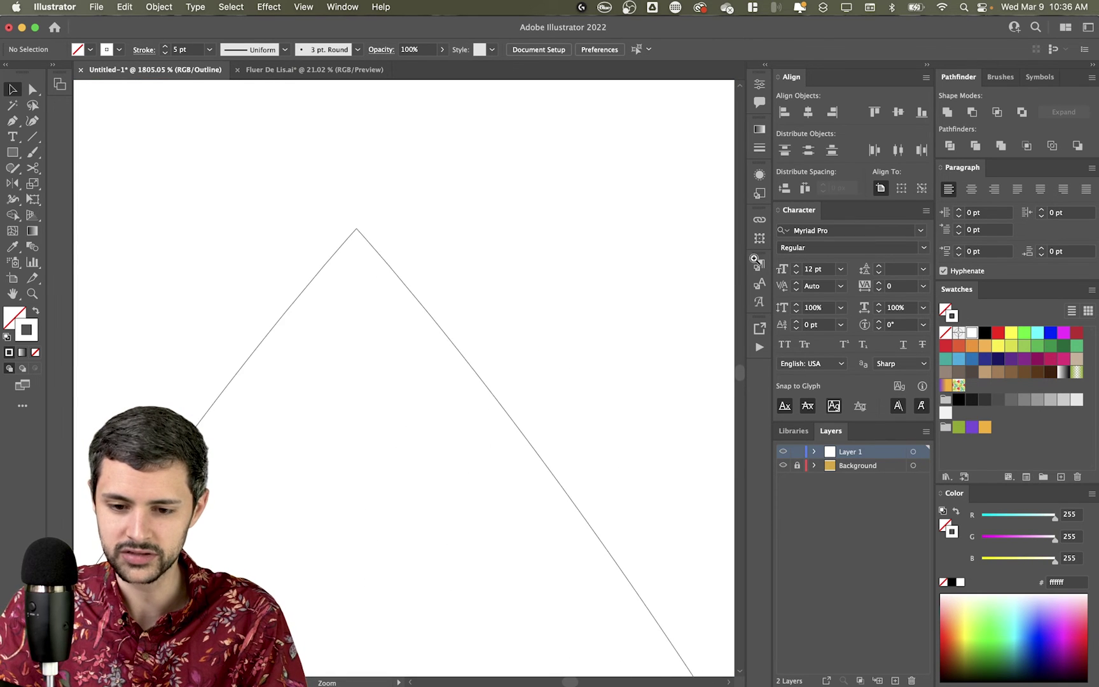
pyautogui.moveTo(755, 259); pyautogui.dragTo(776, 267)
pyautogui.moveTo(546, 226); pyautogui.dragTo(236, 379)
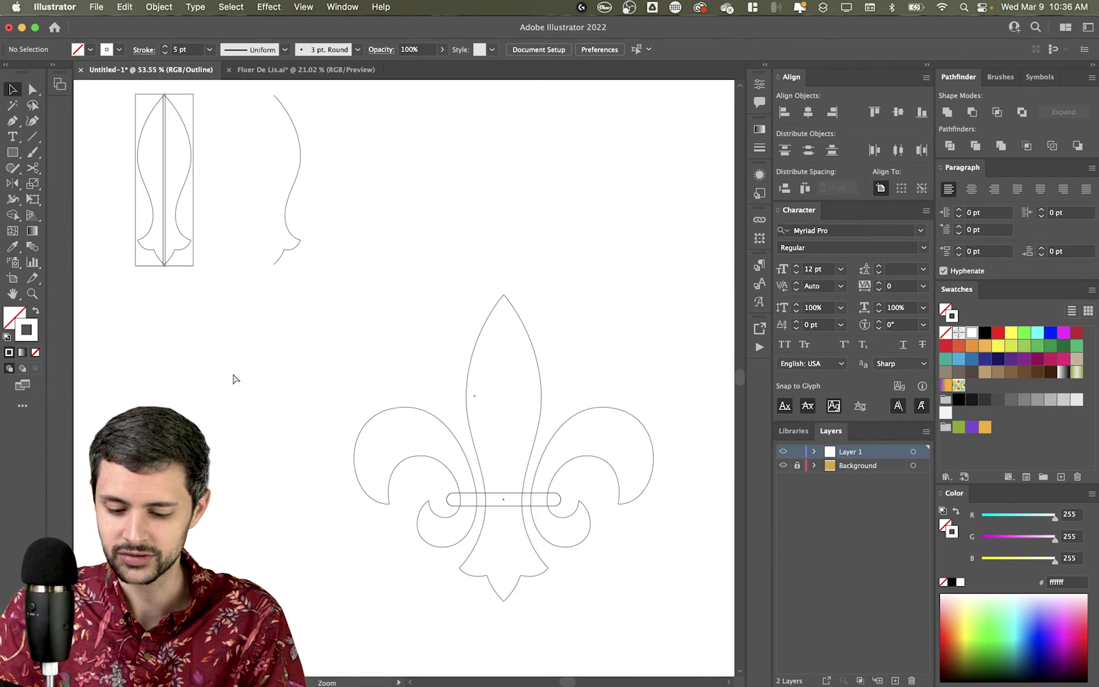
pyautogui.press('super+y')
# Merge the fleur-de-lis pieces into one shape with Pathfinder Unite
pyautogui.click(535, 366)
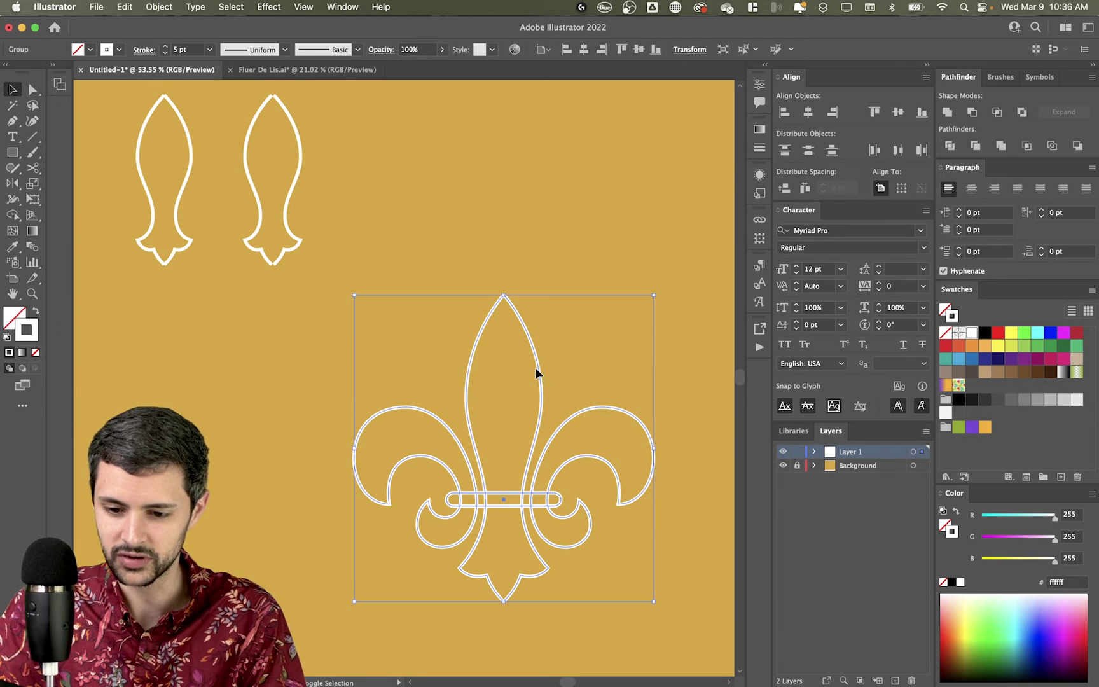
pyautogui.click(573, 359)
pyautogui.scroll(-2, 568, 359)
pyautogui.hscroll(1, 569, 359)
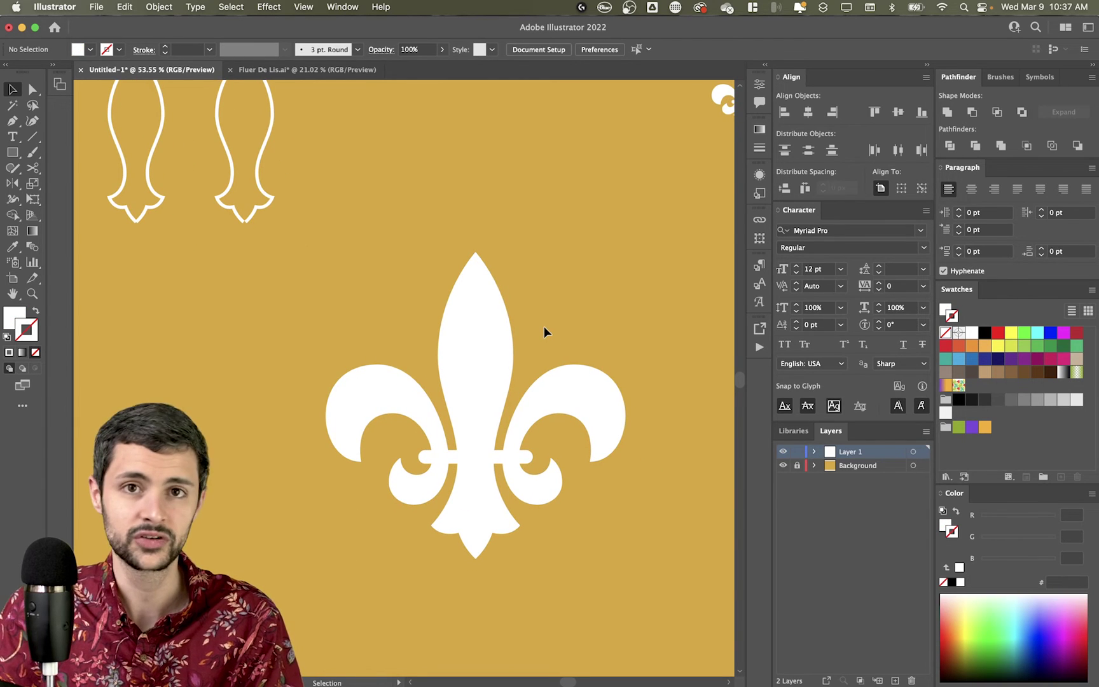
pyautogui.click(507, 312)
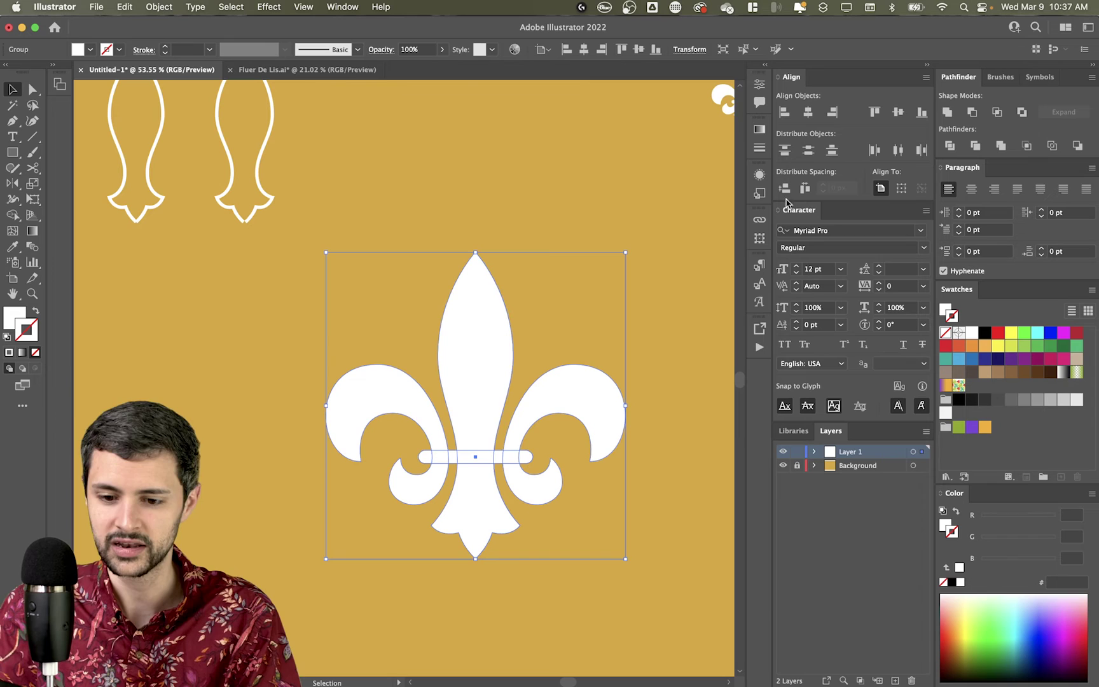
pyautogui.click(954, 113)
pyautogui.click(484, 194)
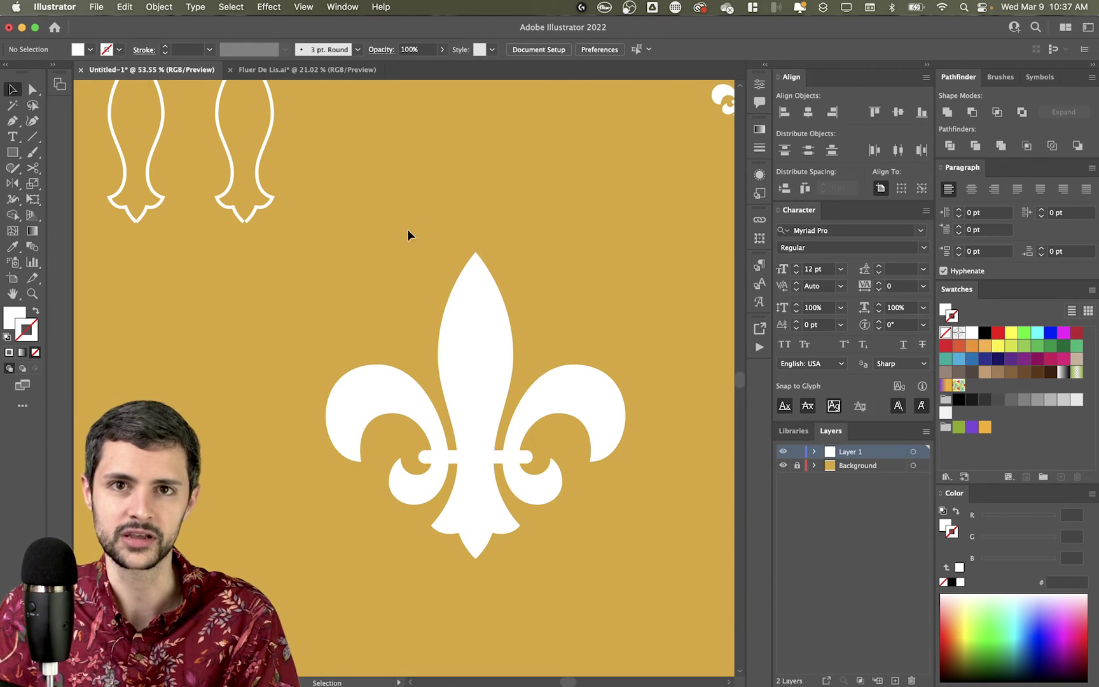
# Select the right and left mirrored outlines, then zoom out to fit the artboard
pyautogui.scroll(2, 408, 232)
pyautogui.hscroll(-2, 407, 233)
pyautogui.click(348, 188)
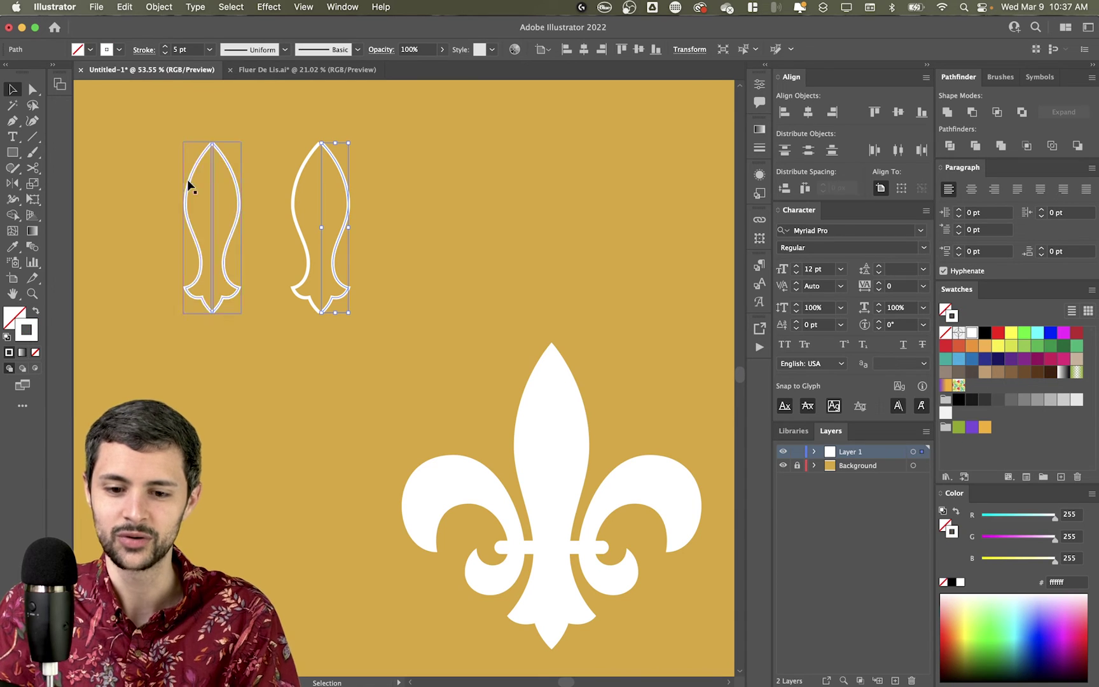
pyautogui.click(224, 162)
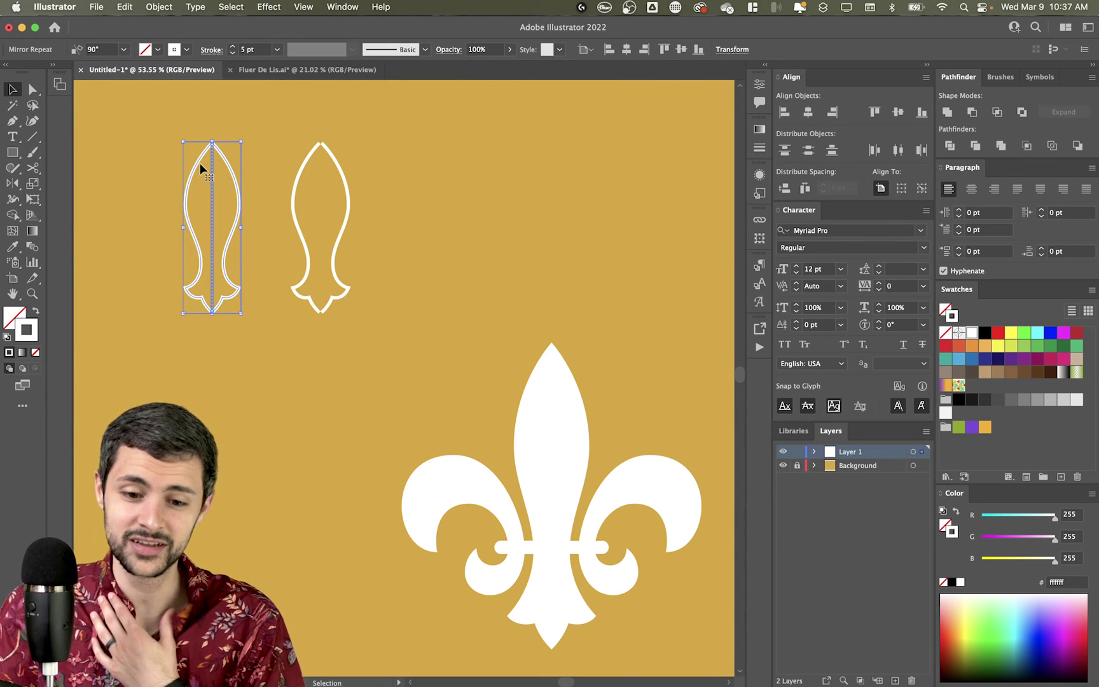
pyautogui.click(606, 292)
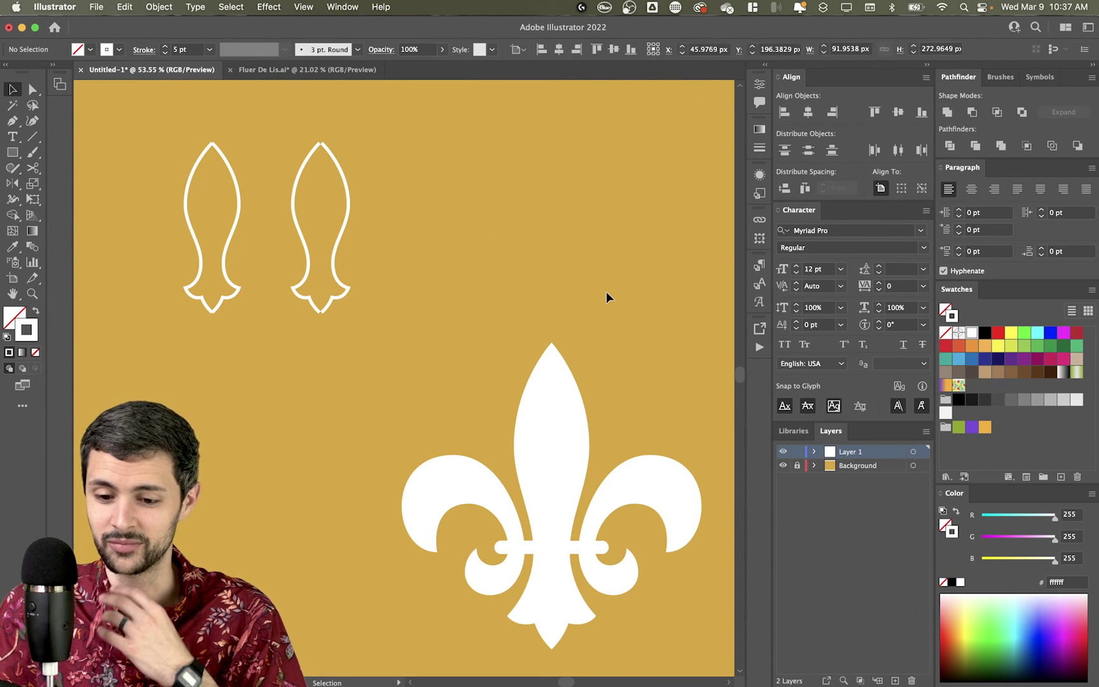
pyautogui.press('super+0')
pyautogui.press('v')
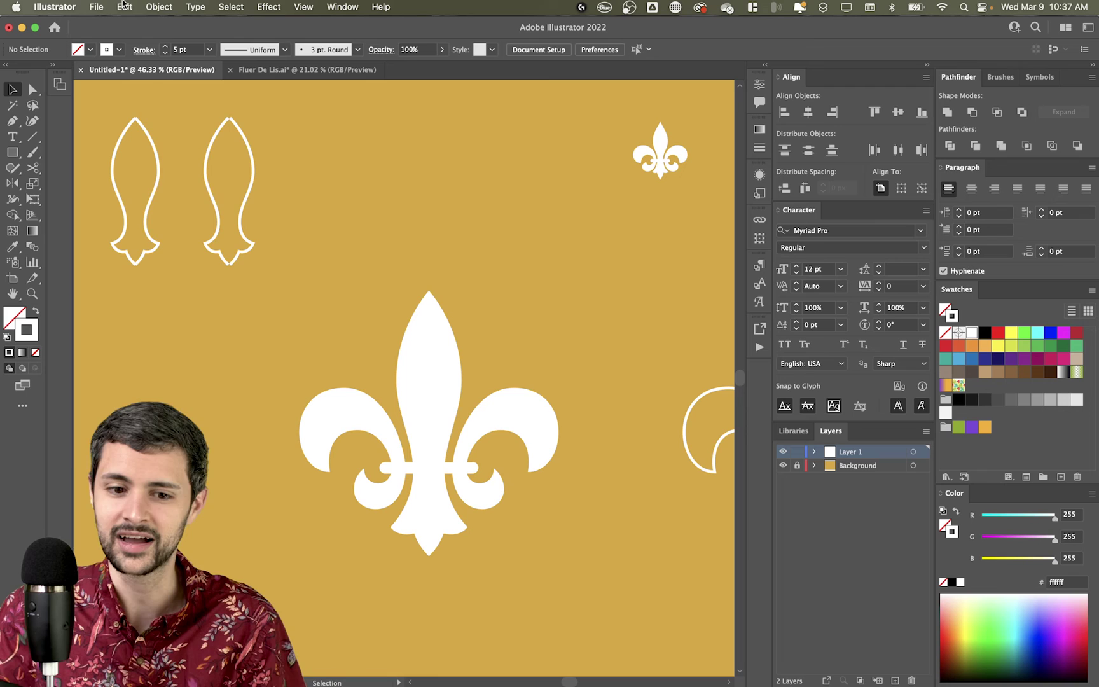
# Review the left outline's Repeat Options tabs and confirm the 90° Mirror settings
pyautogui.click(150, 7)
pyautogui.click(368, 254)
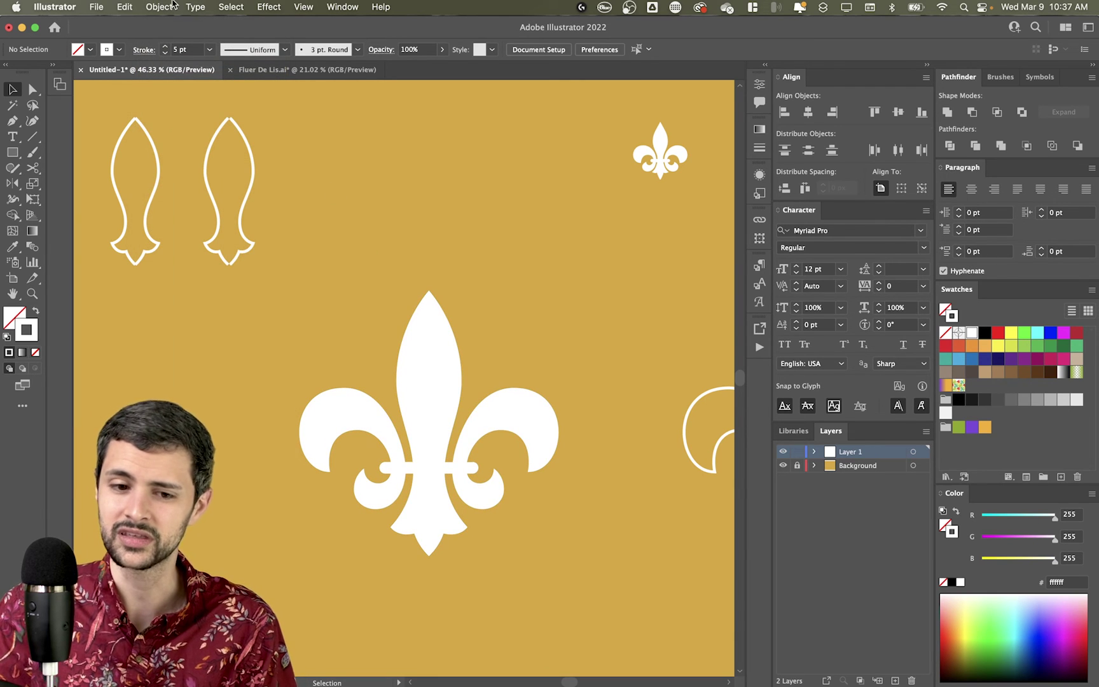
pyautogui.click(171, 7)
pyautogui.click(381, 262)
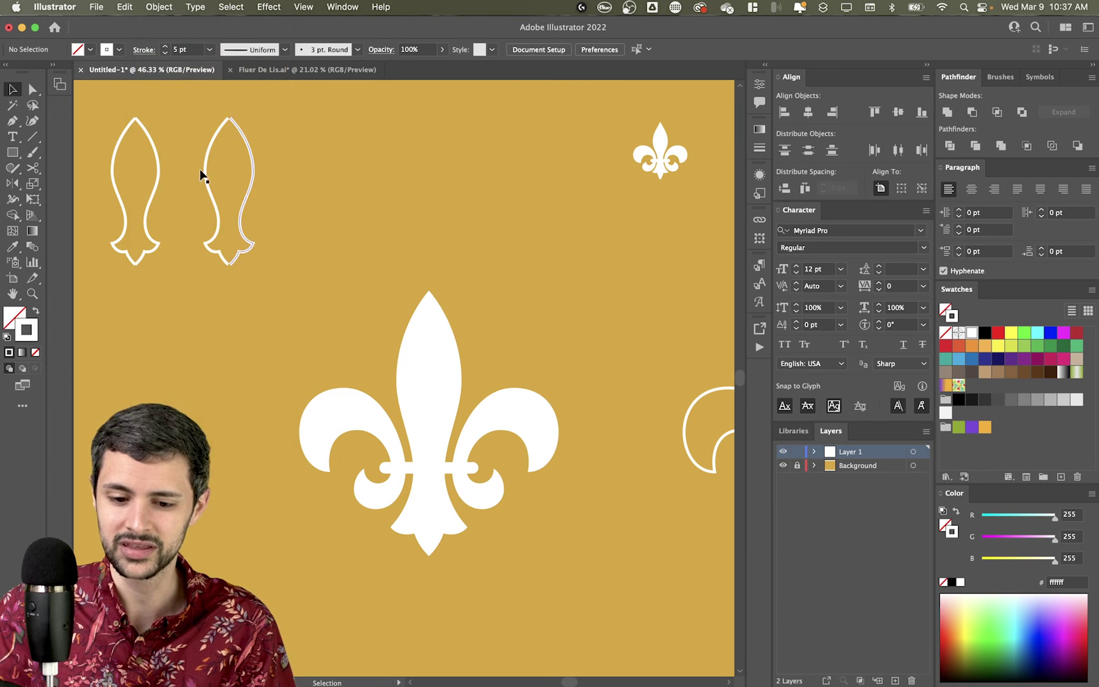
pyautogui.click(159, 162)
pyautogui.click(159, 6)
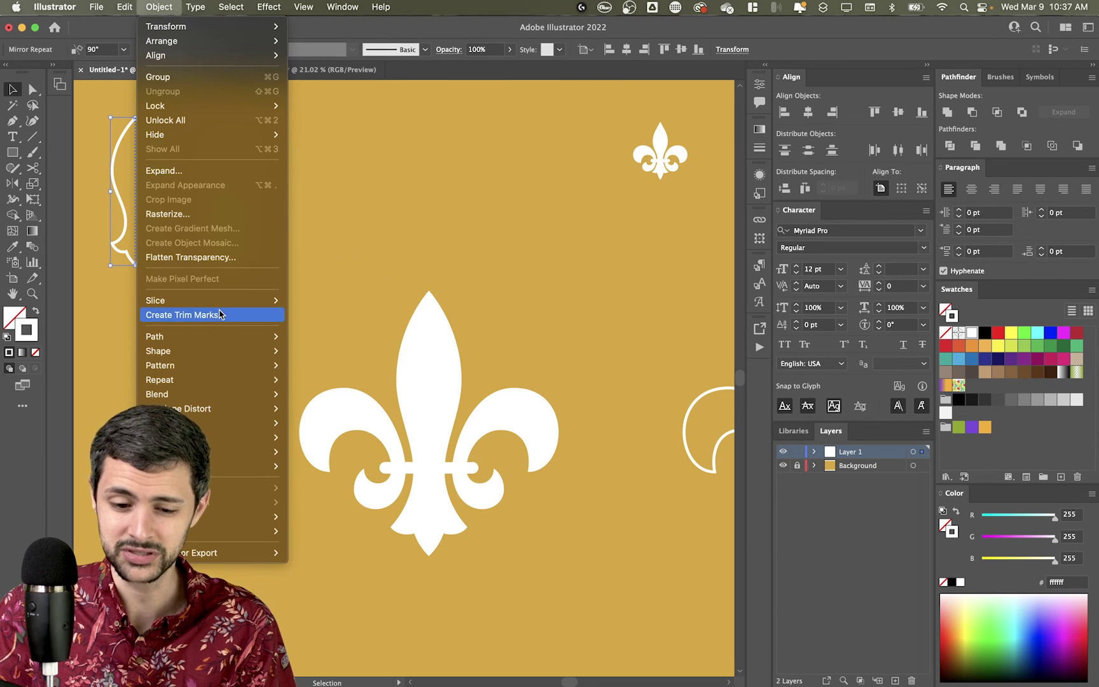
pyautogui.moveTo(224, 389)
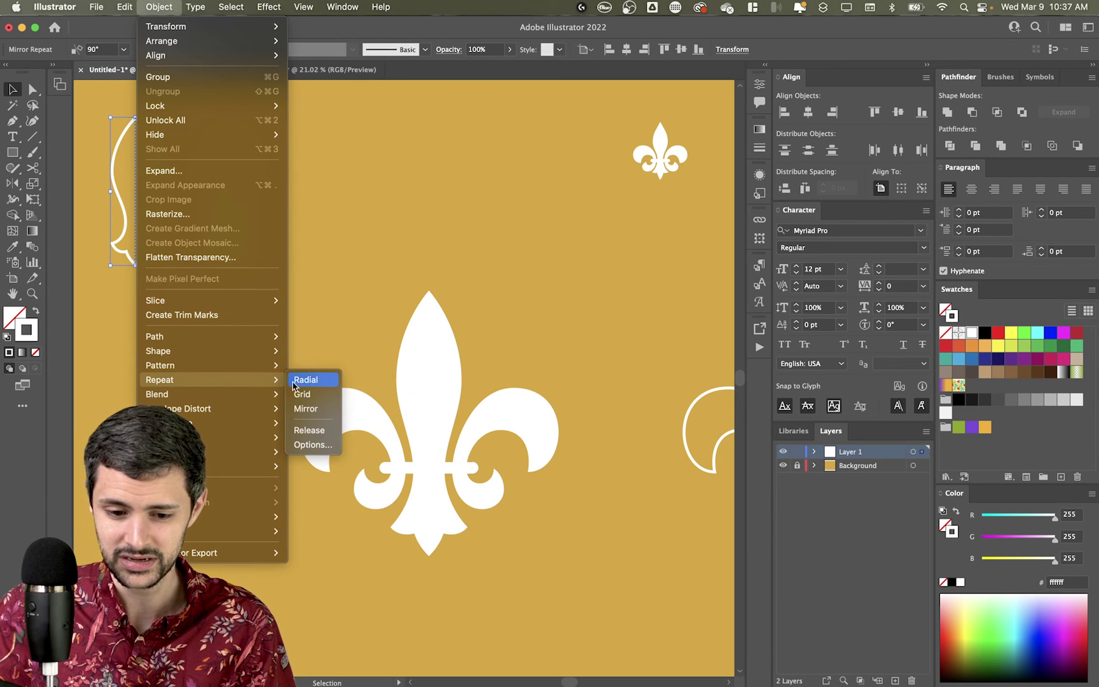
pyautogui.click(309, 445)
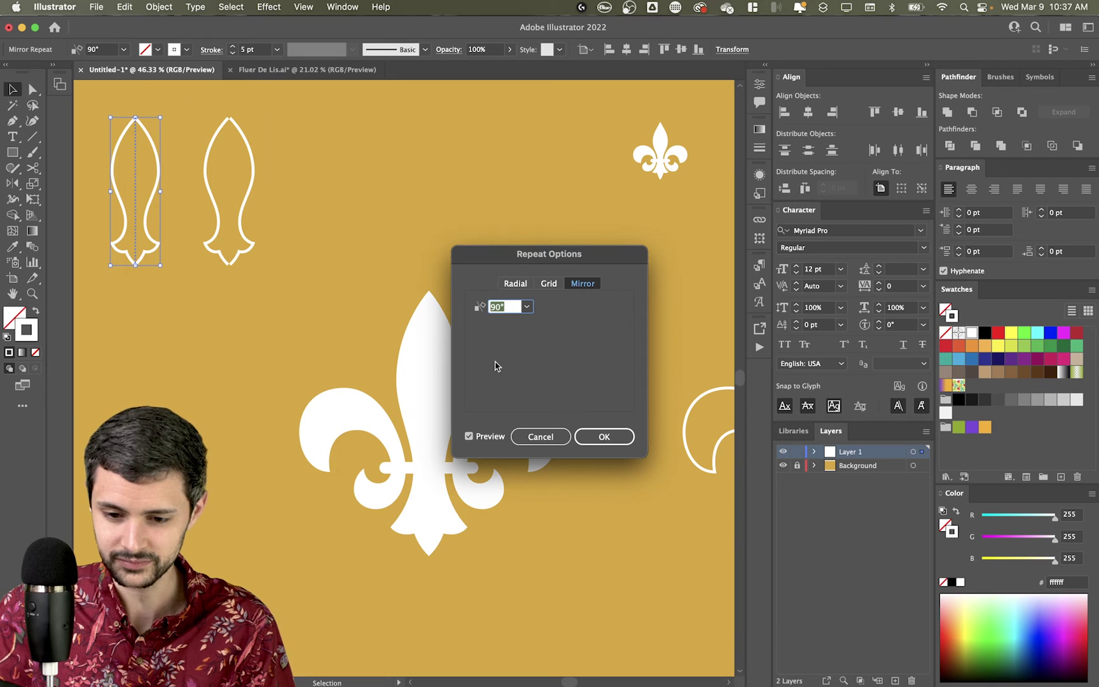
pyautogui.click(516, 284)
pyautogui.click(550, 284)
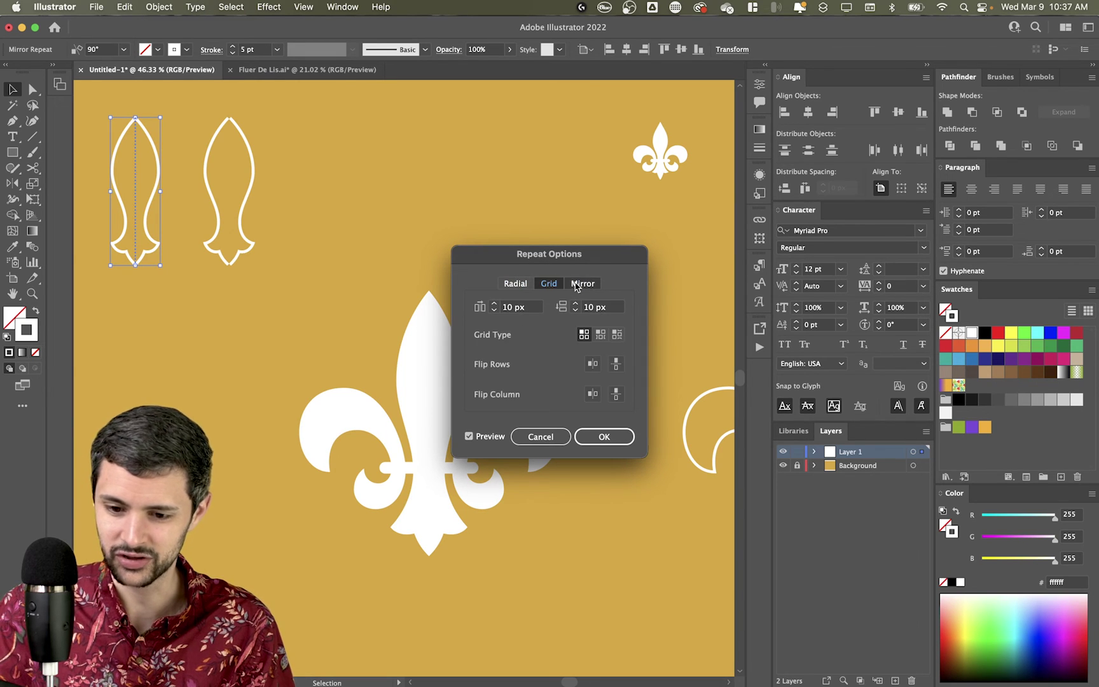
pyautogui.click(581, 284)
pyautogui.press('Return')
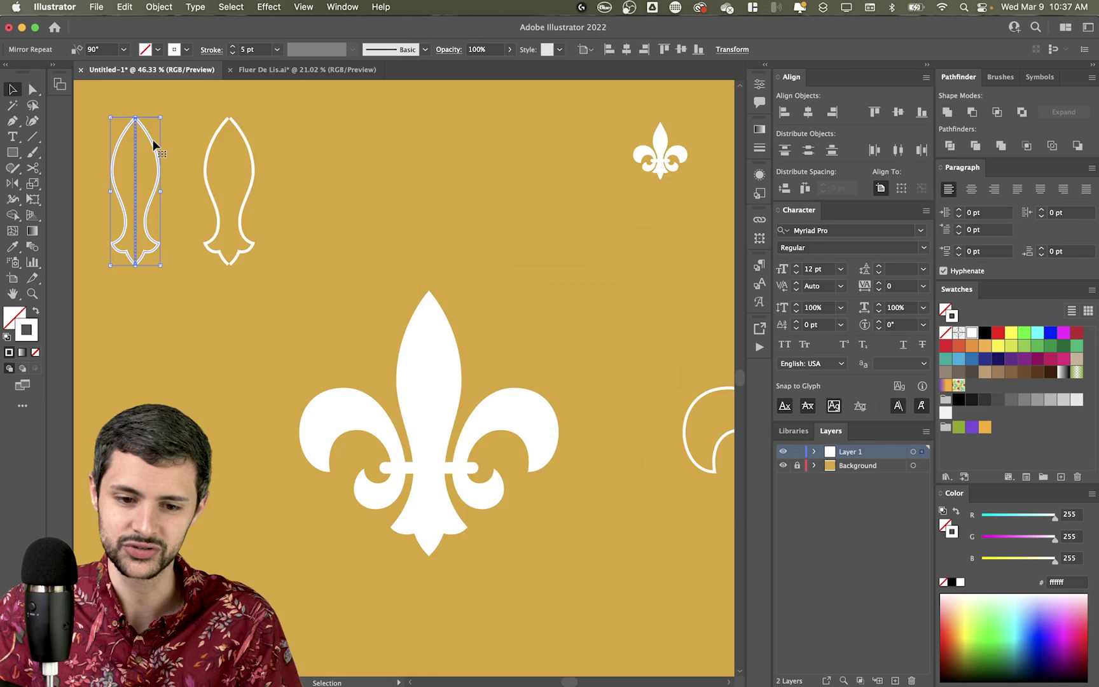
# Enter the mirrored outline's isolation mode and pull its left half off the axis
pyautogui.doubleClick(148, 141)
pyautogui.moveTo(148, 140)
pyautogui.mouseDown()
pyautogui.moveTo(126, 141)
pyautogui.moveTo(170, 142)
pyautogui.moveTo(153, 141)
pyautogui.mouseUp()
pyautogui.click(363, 226)
# Leave isolation mode and raise the merged fleur-de-lis about 60 px on the artboard
pyautogui.doubleClick(363, 227)
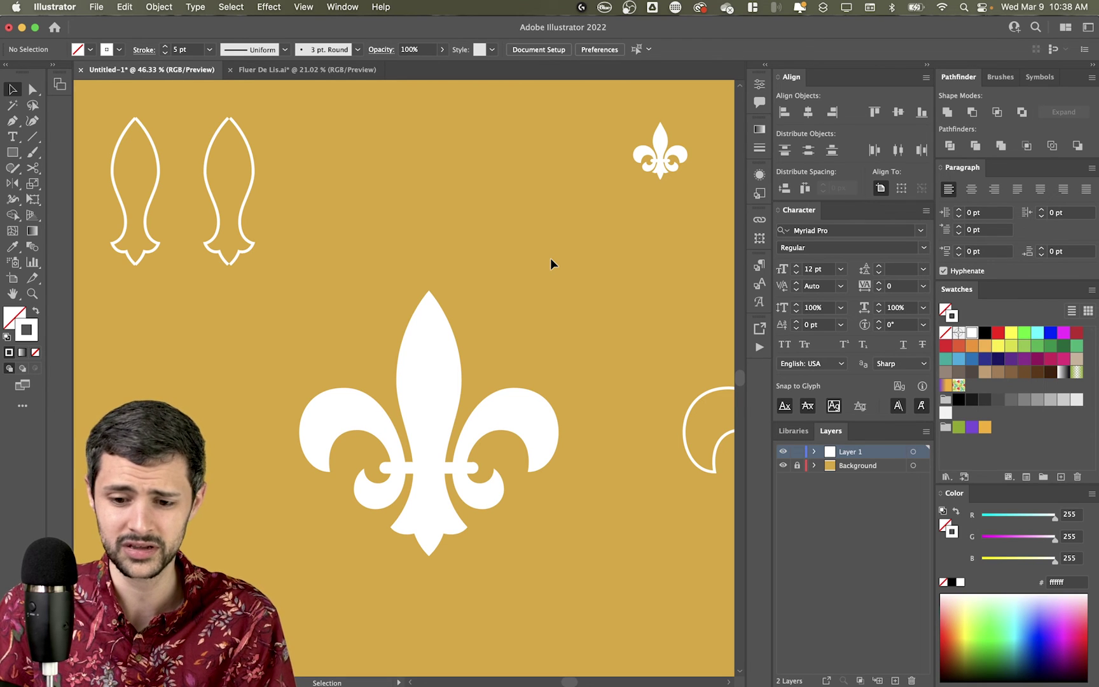
pyautogui.moveTo(446, 357); pyautogui.dragTo(447, 323)
pyautogui.click(507, 199)
# Shift the leftover outline group further right, clear of the artboard's right edge
pyautogui.click(701, 396)
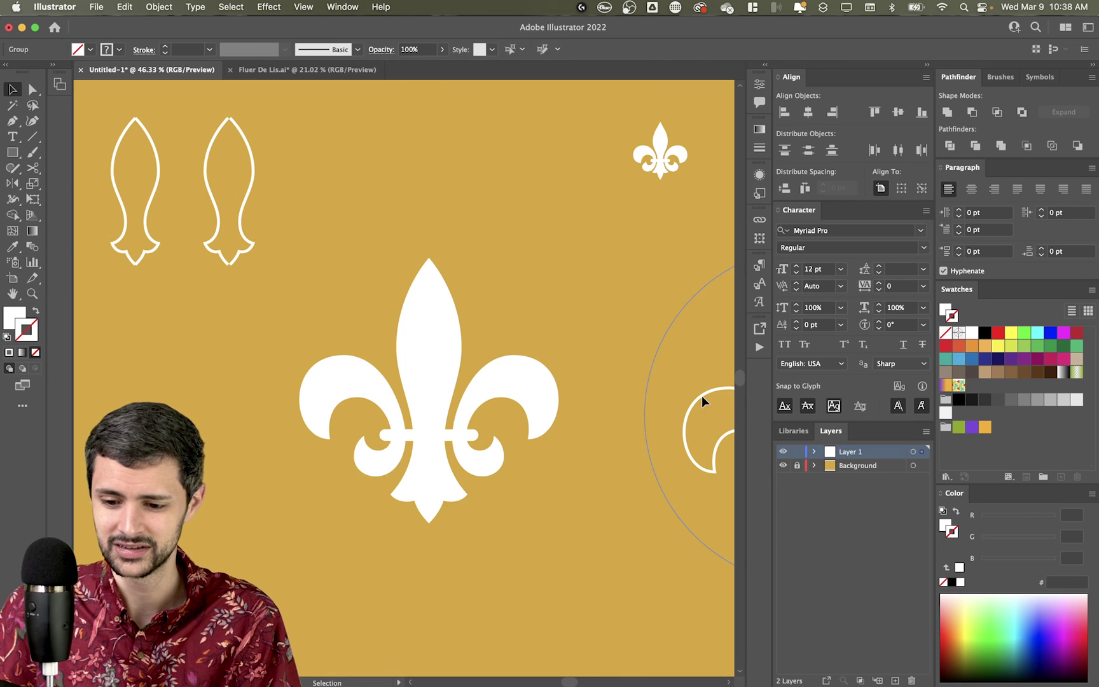
pyautogui.moveTo(701, 396); pyautogui.dragTo(529, 380)
pyautogui.moveTo(536, 377); pyautogui.dragTo(660, 377)
pyautogui.click(507, 353)
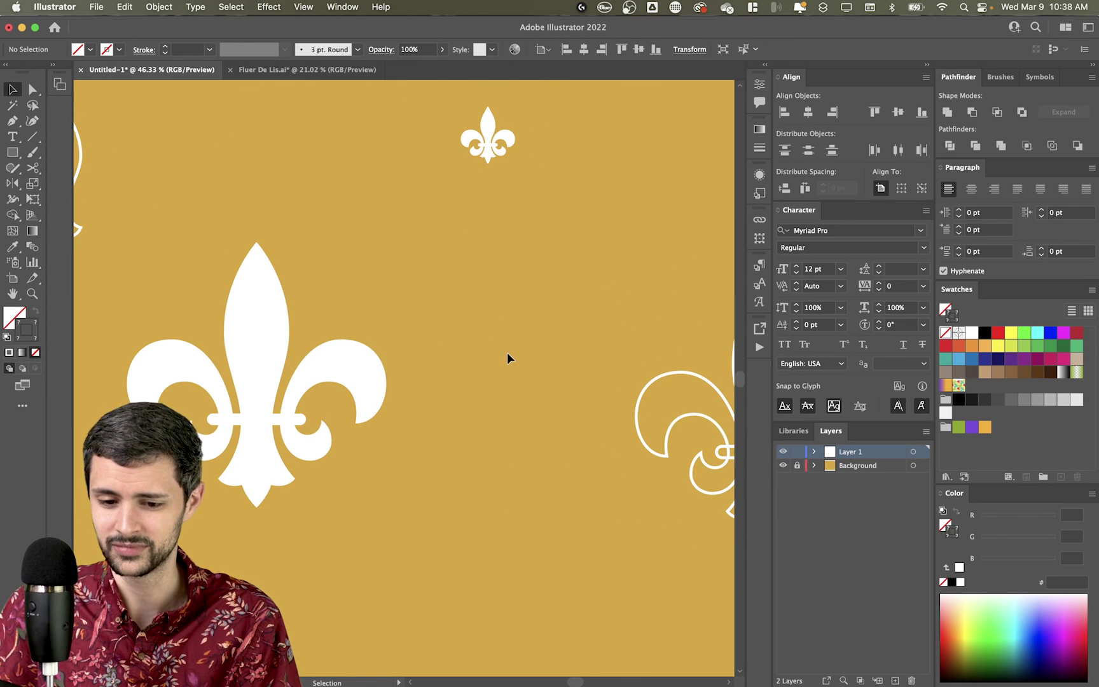
pyautogui.hscroll(-5, 507, 354)
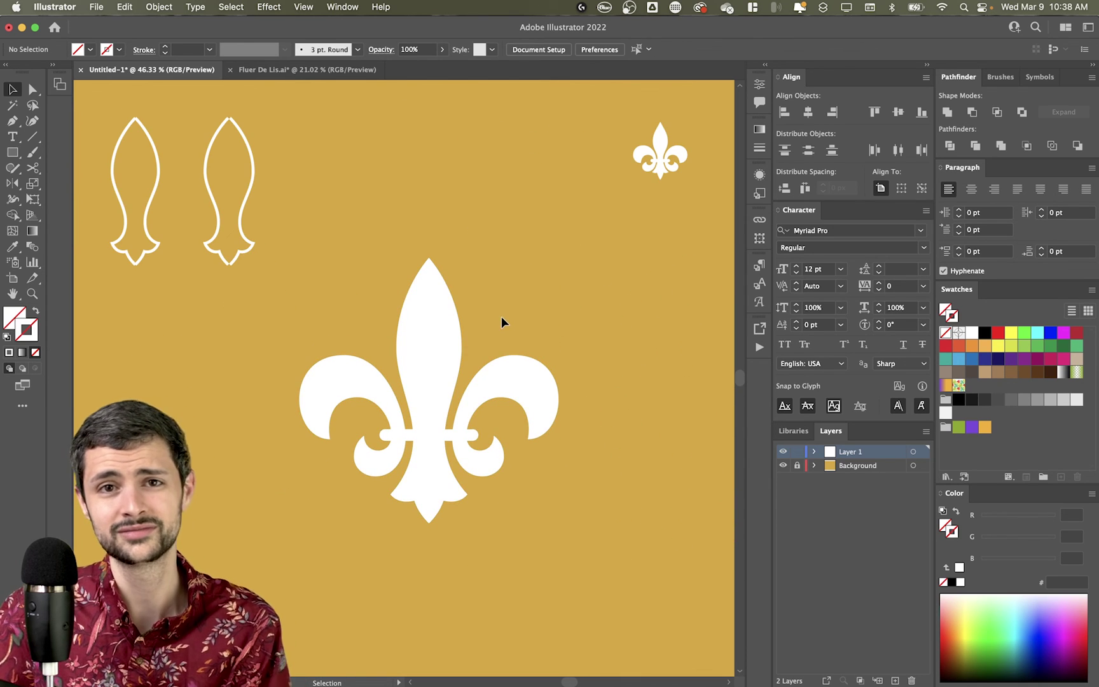